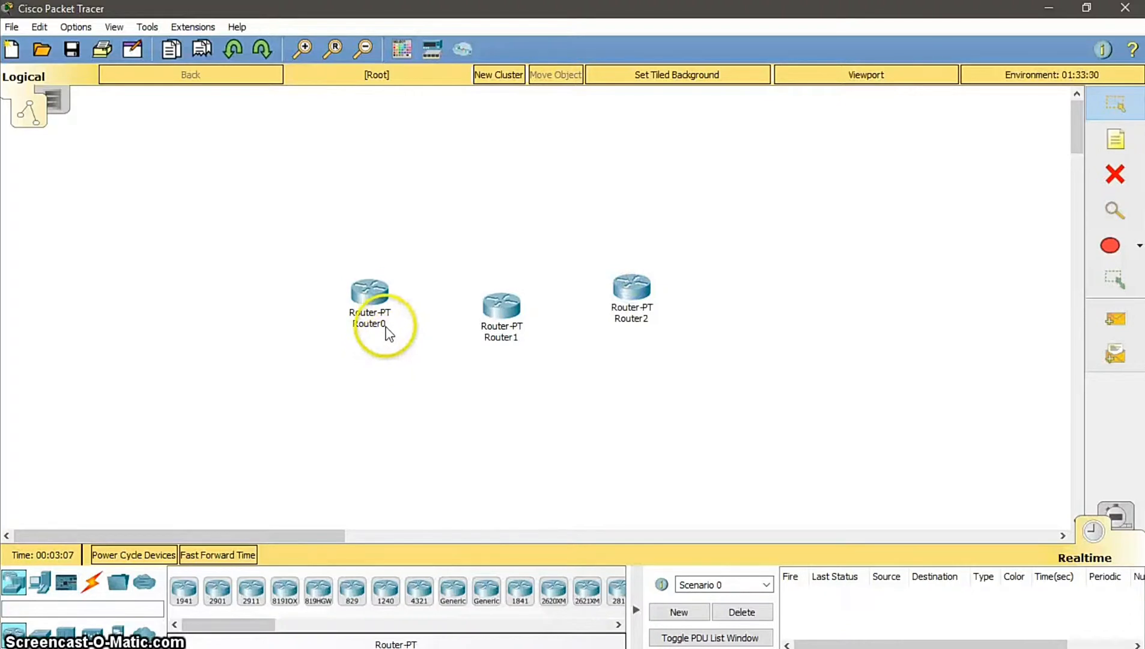
Step: Rename Router0 as Router3
left_click(385, 324)
key("BackSpace")
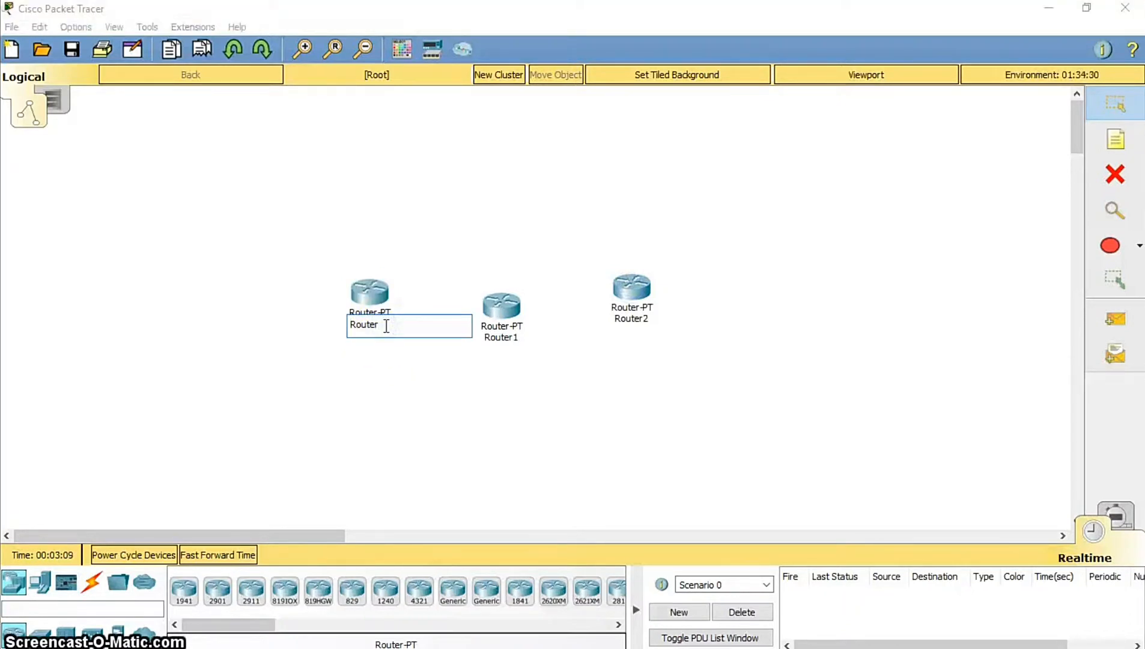
left_click(389, 354)
Step: Arrange the routers in a roughly horizontal row in the order Router1, Router2, Router3
left_click(498, 309)
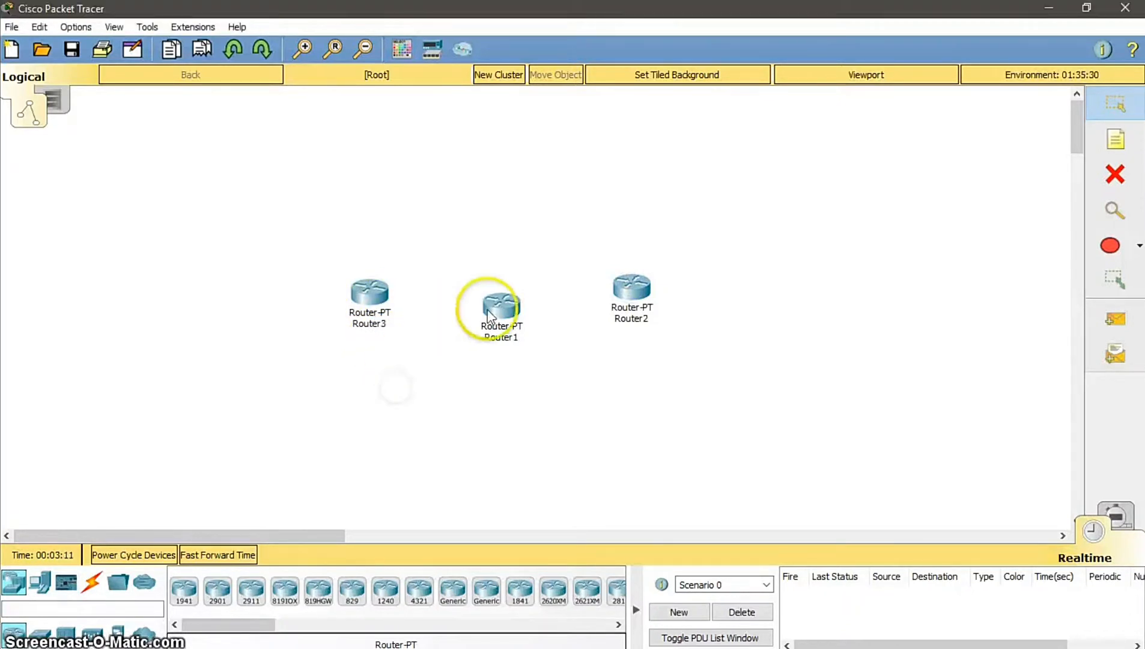
left_click_drag(367, 295, 741, 295)
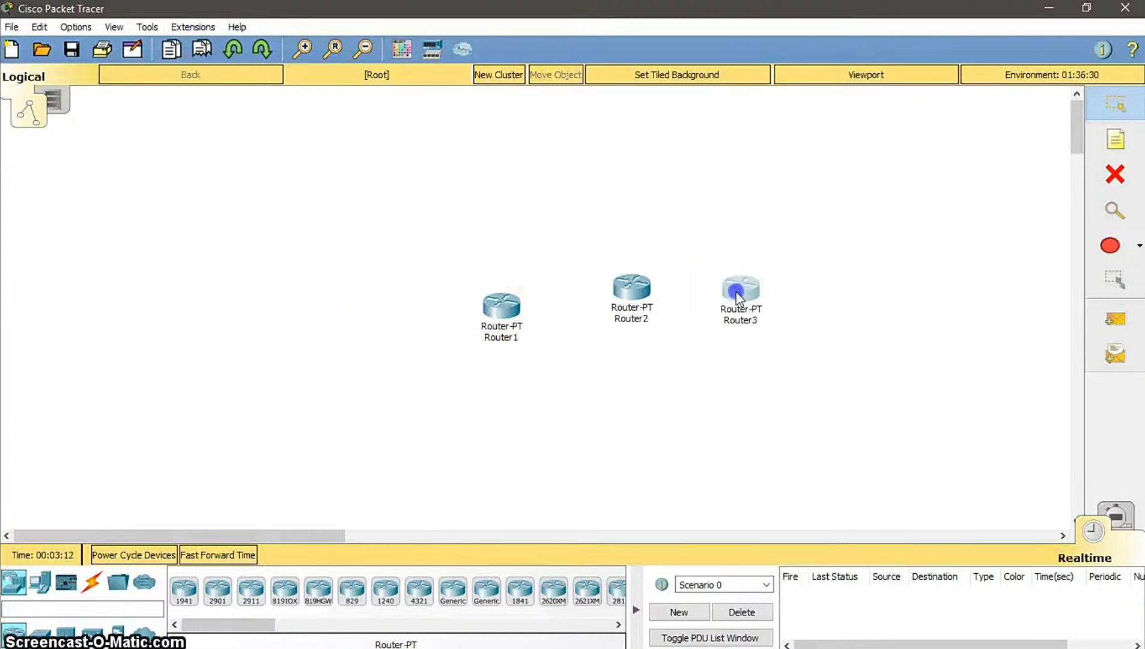
left_click(508, 332)
left_click_drag(508, 332, 412, 304)
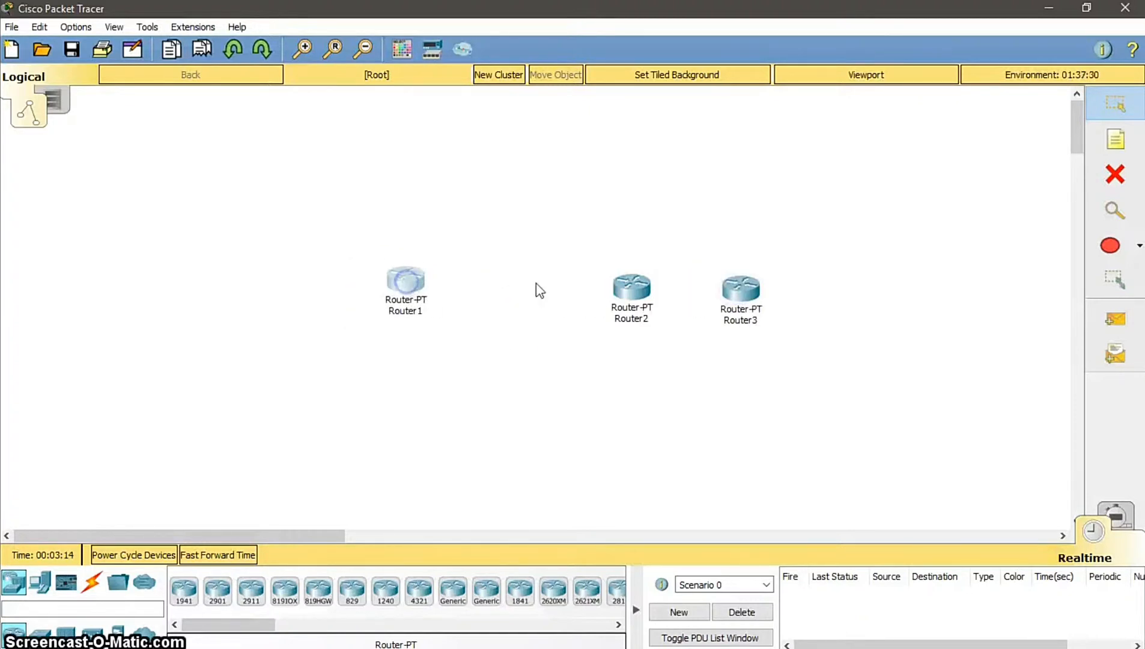
left_click(627, 288)
left_click_drag(626, 288, 556, 275)
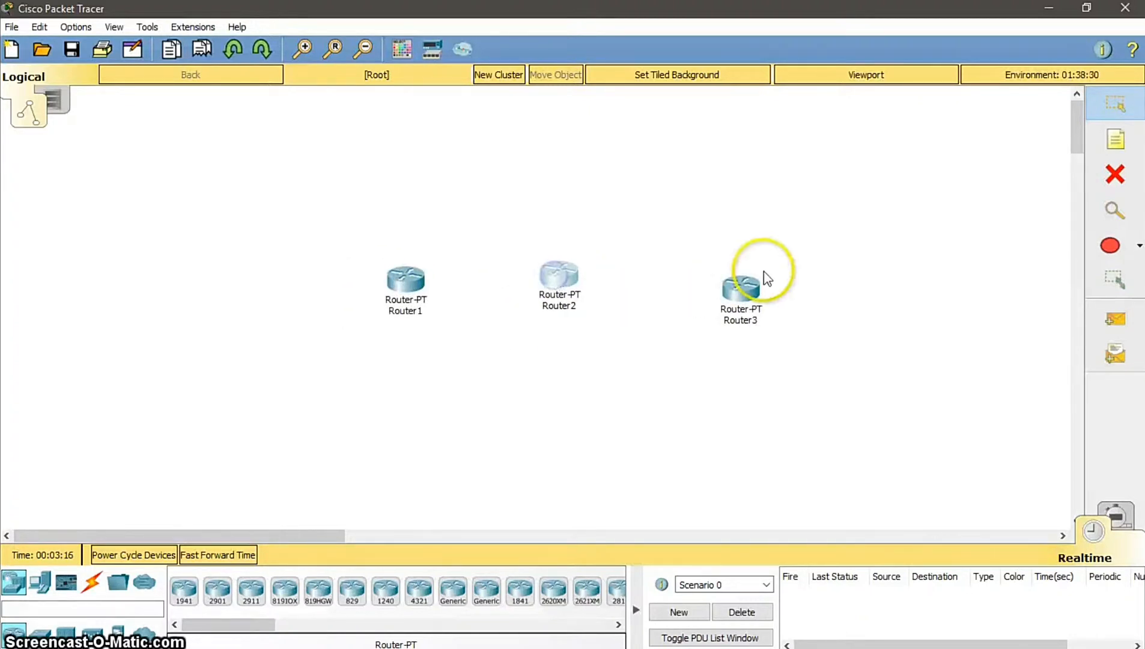
left_click(746, 294)
left_click_drag(747, 293, 706, 280)
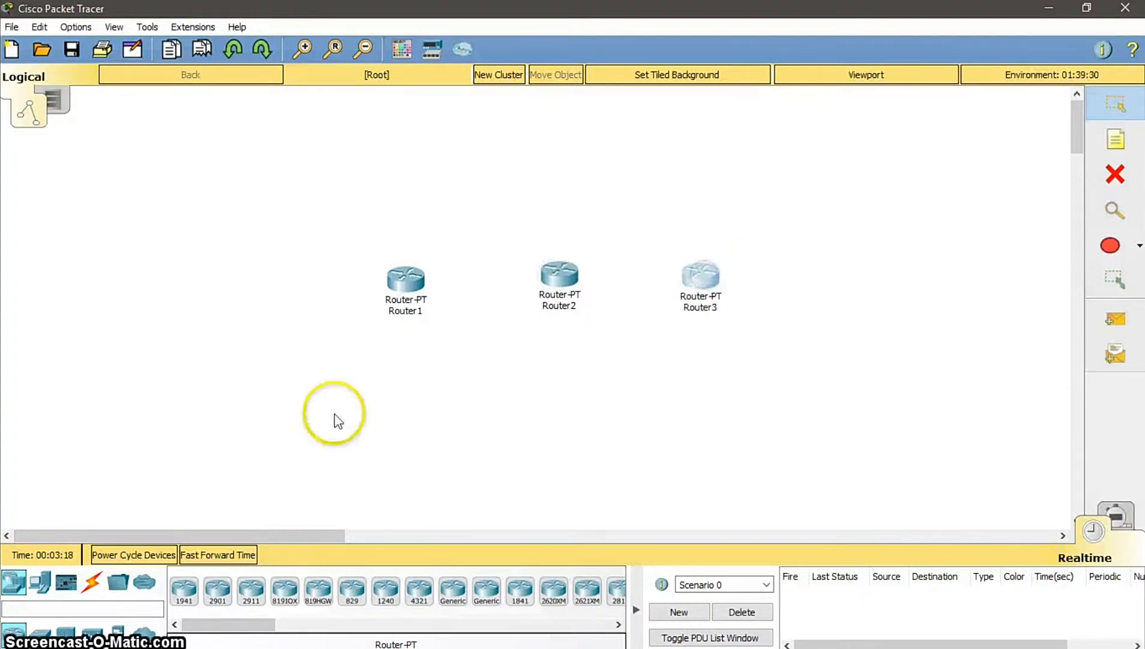
Step: Connect Router1 to Router2 with an automatically chosen connection type
left_click(92, 582)
left_click(180, 586)
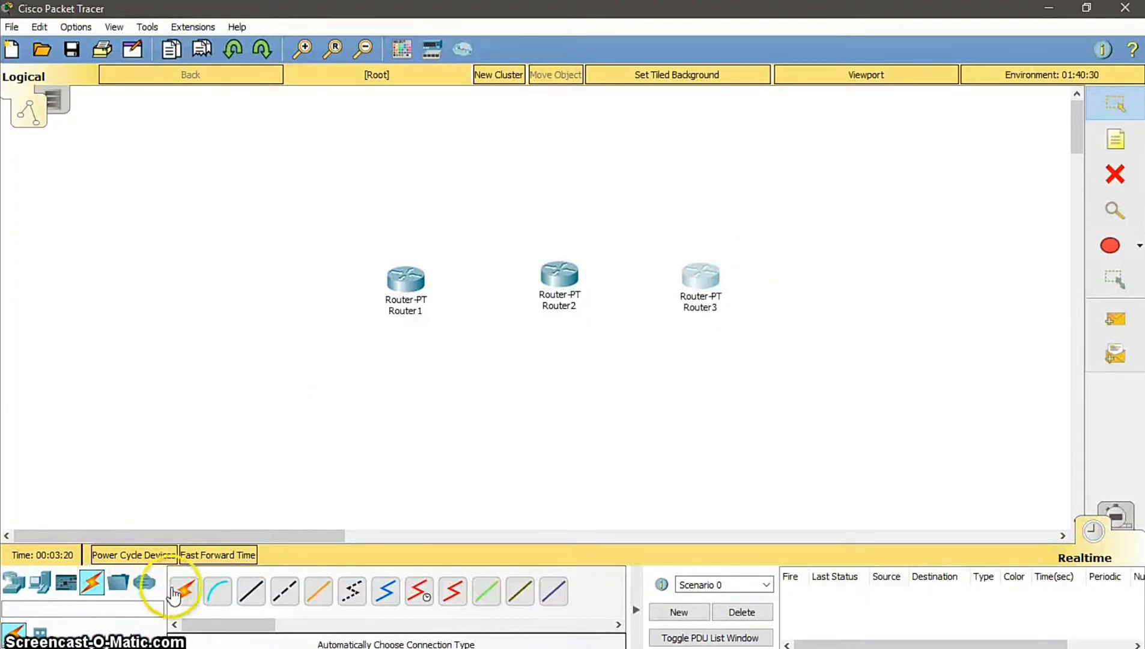
left_click(403, 282)
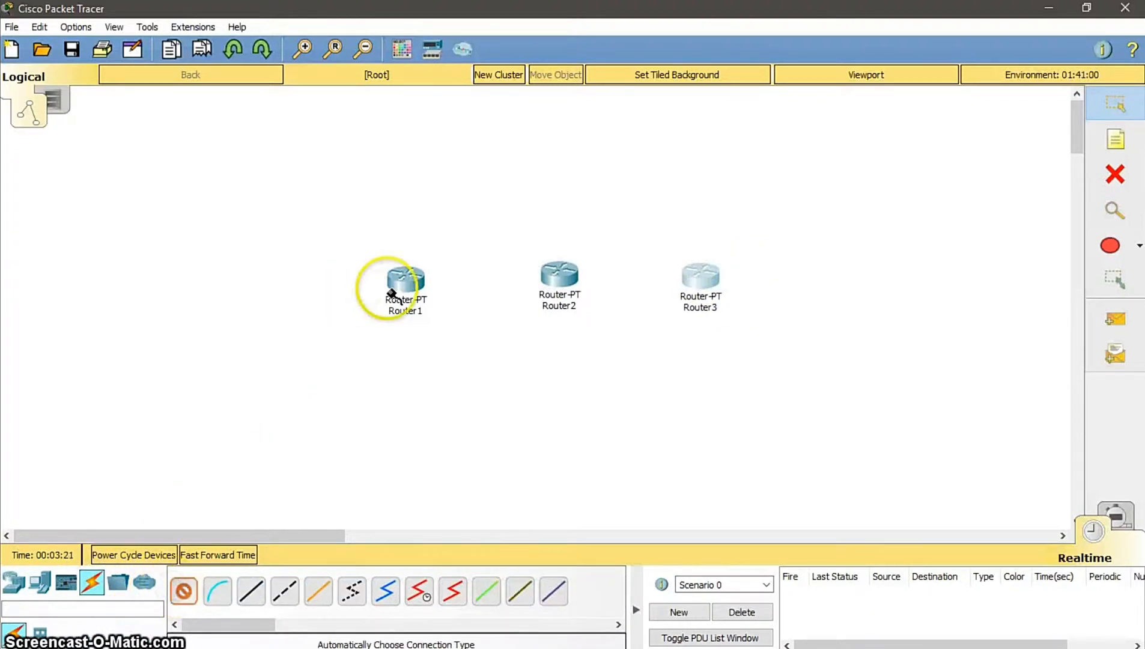
left_click(562, 277)
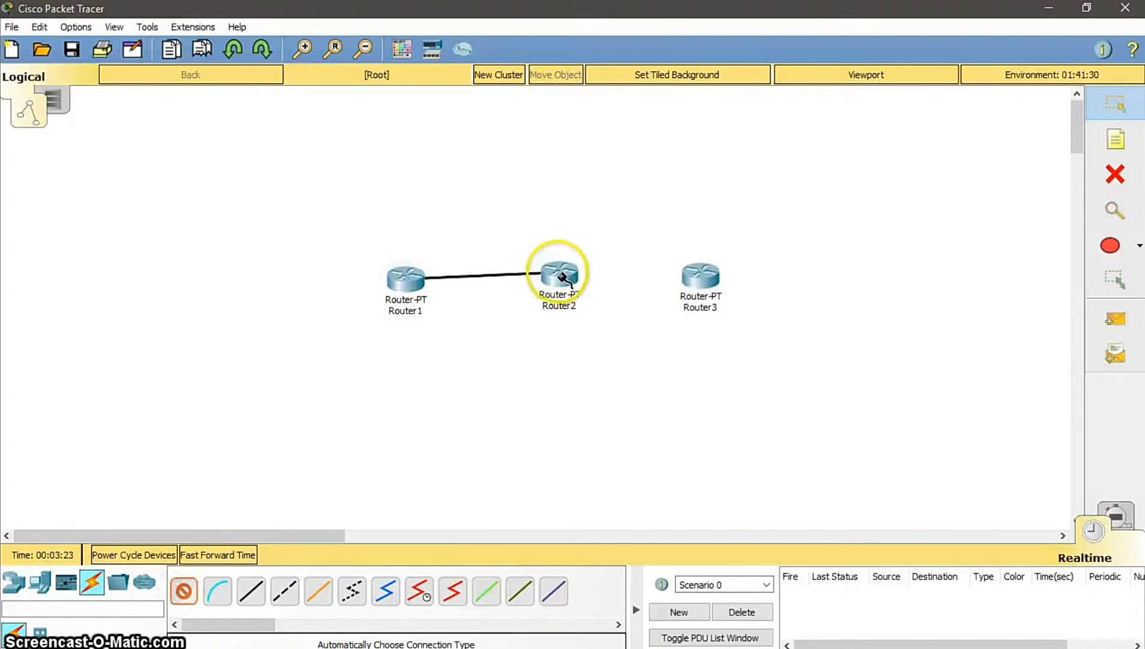
Step: Connect Router3 to Router2 with an automatically chosen connection type
left_click(182, 590)
left_click(699, 276)
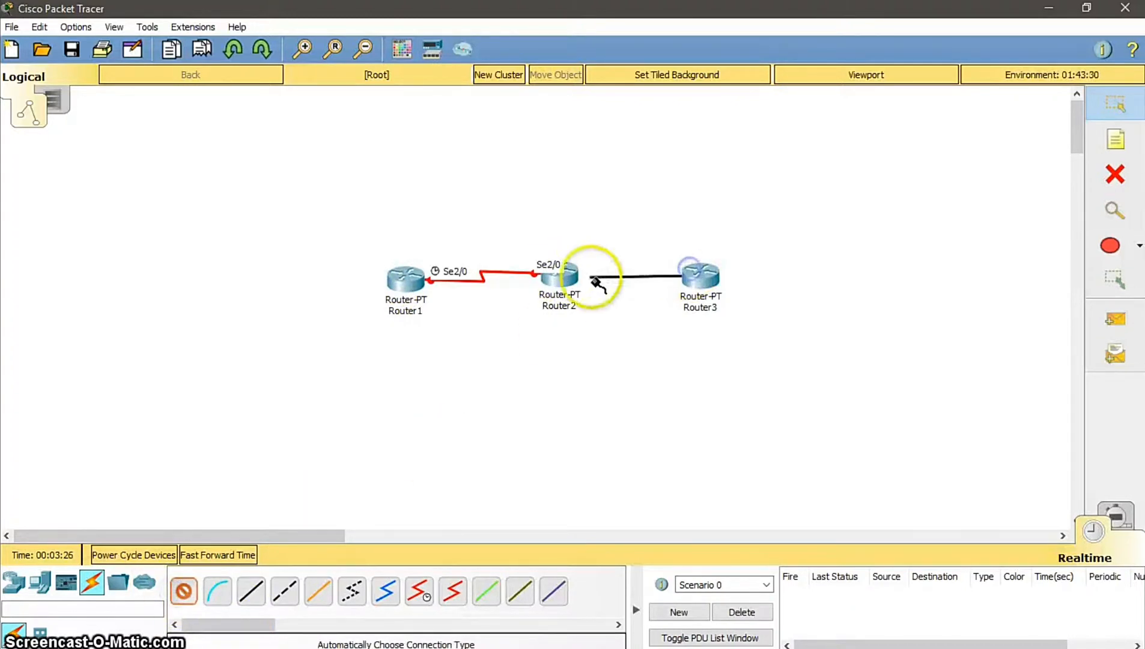
left_click(570, 279)
Step: Nudge Router3 slightly upward and Router1 slightly downward in the topology
left_click_drag(711, 275, 713, 261)
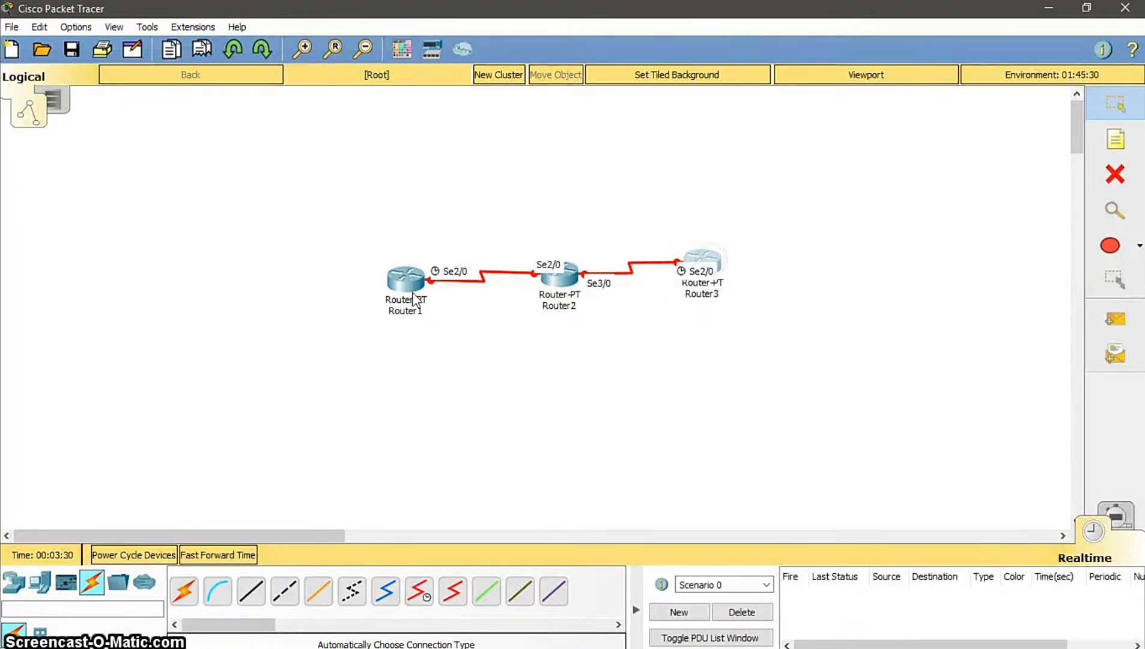
left_click(405, 282)
left_click_drag(406, 283, 406, 287)
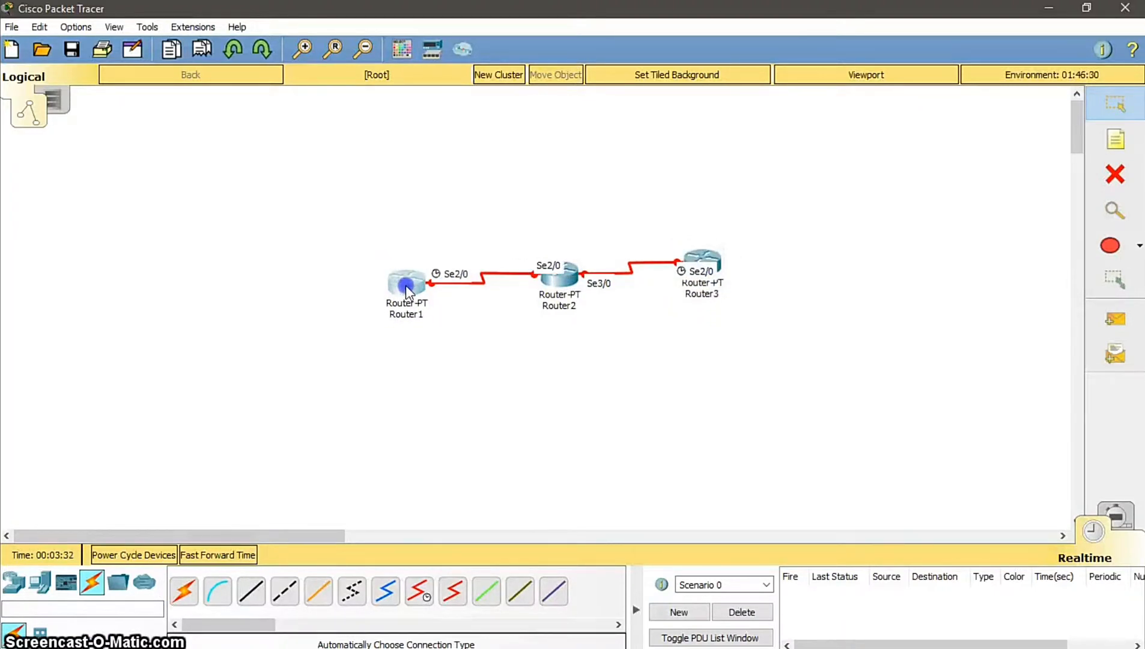
left_click(457, 360)
Step: Open Router1's command line and decline the initial configuration dialog
left_click(404, 287)
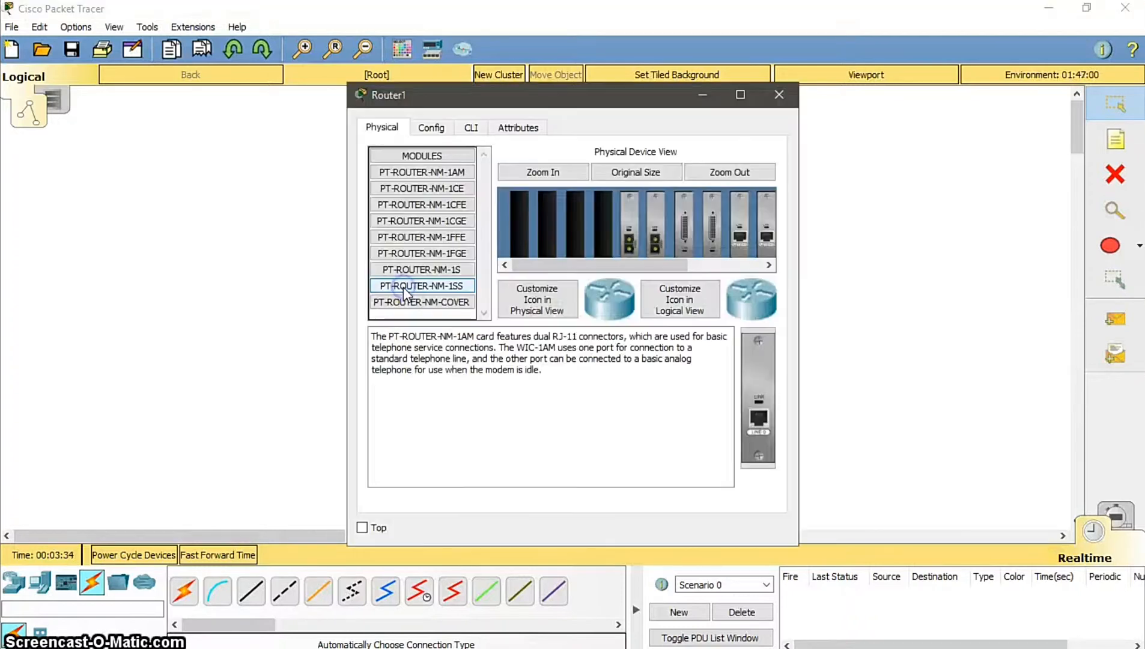
left_click(473, 128)
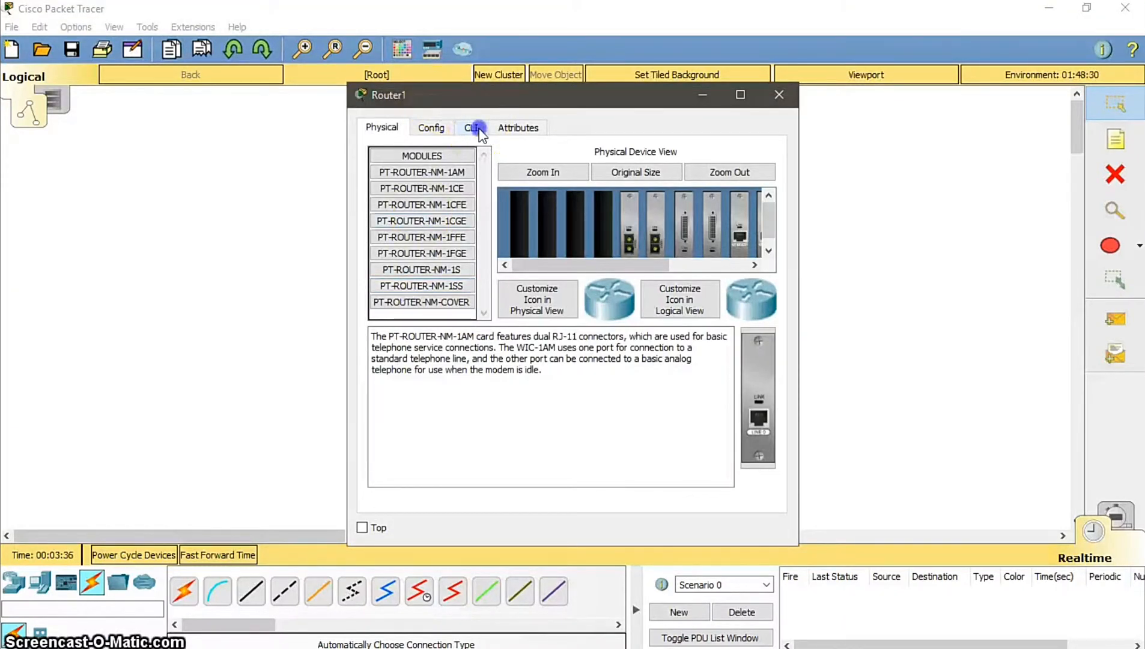
left_click(462, 365)
type("n")
key("Return")
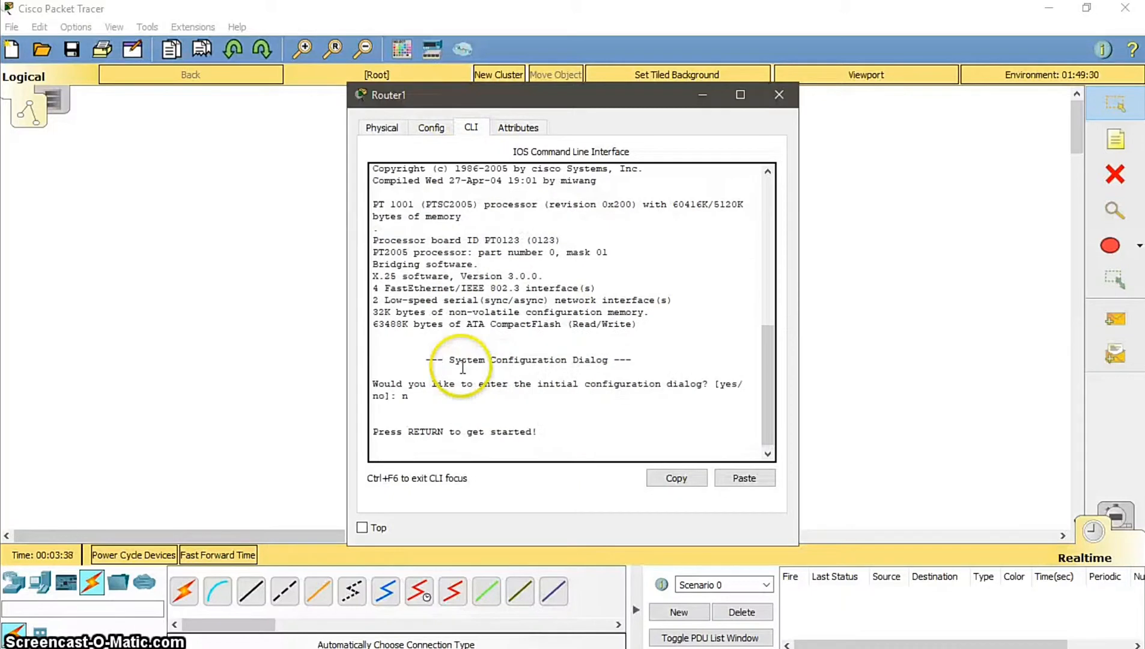
Step: Start Router1's console session and enter global configuration mode with en and conf t
key("Return")
type("en")
key("Return")
type("c")
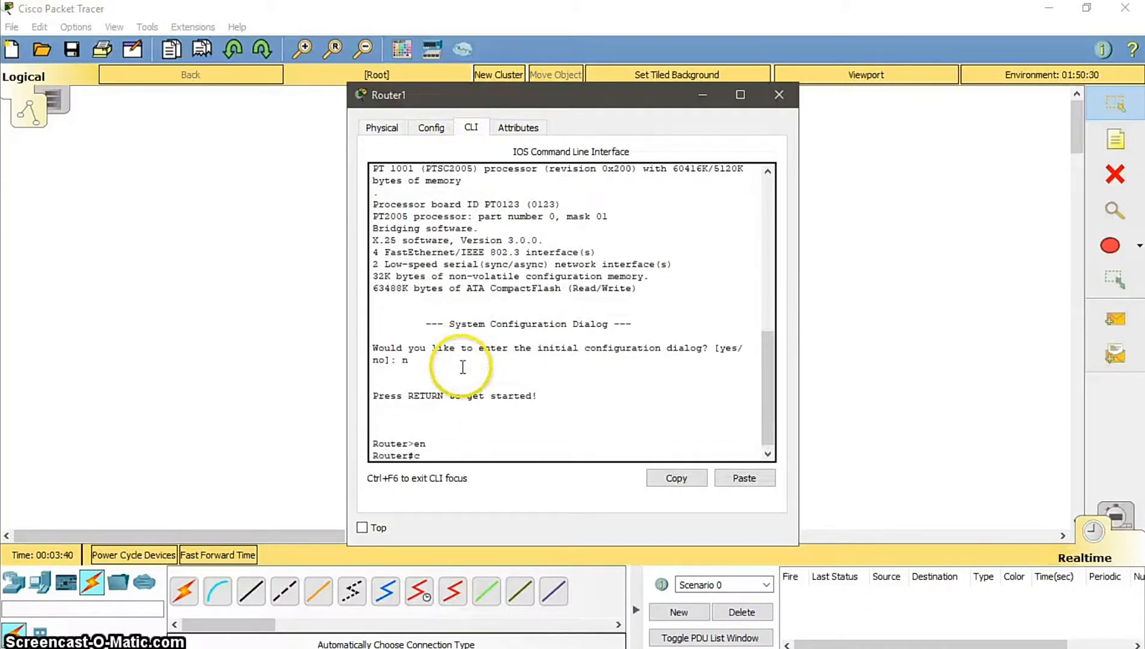
type("onf t")
key("Return")
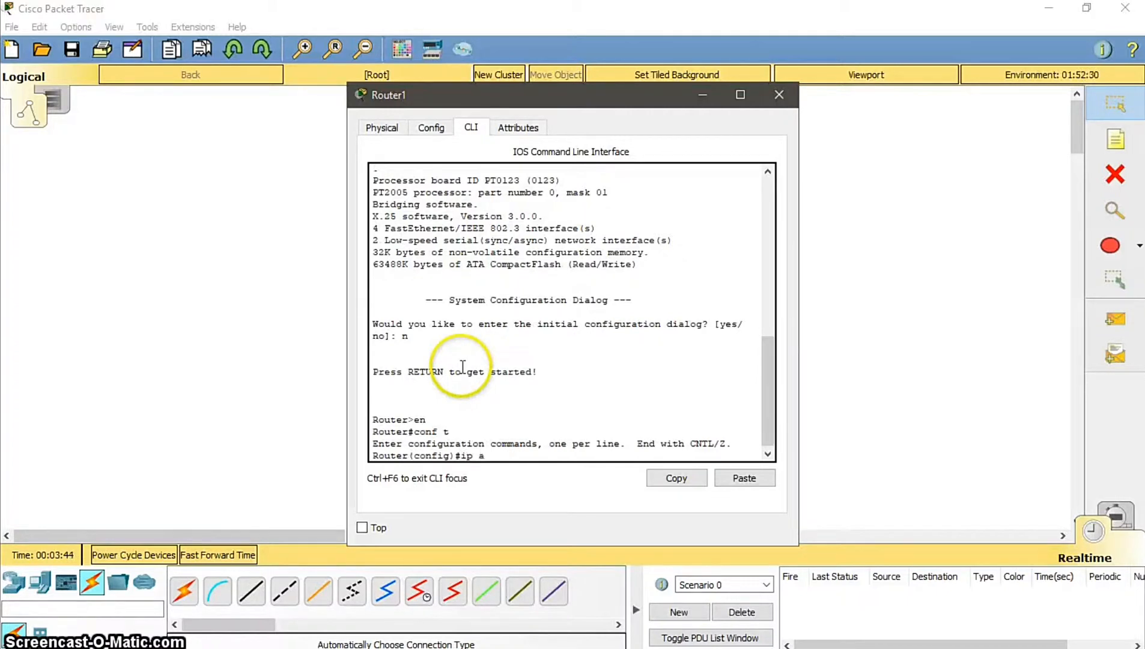
Step: Try to assign 192.168.10.1 with mask 255.255.255.0 from Router1's global configuration mode
type("ip add")
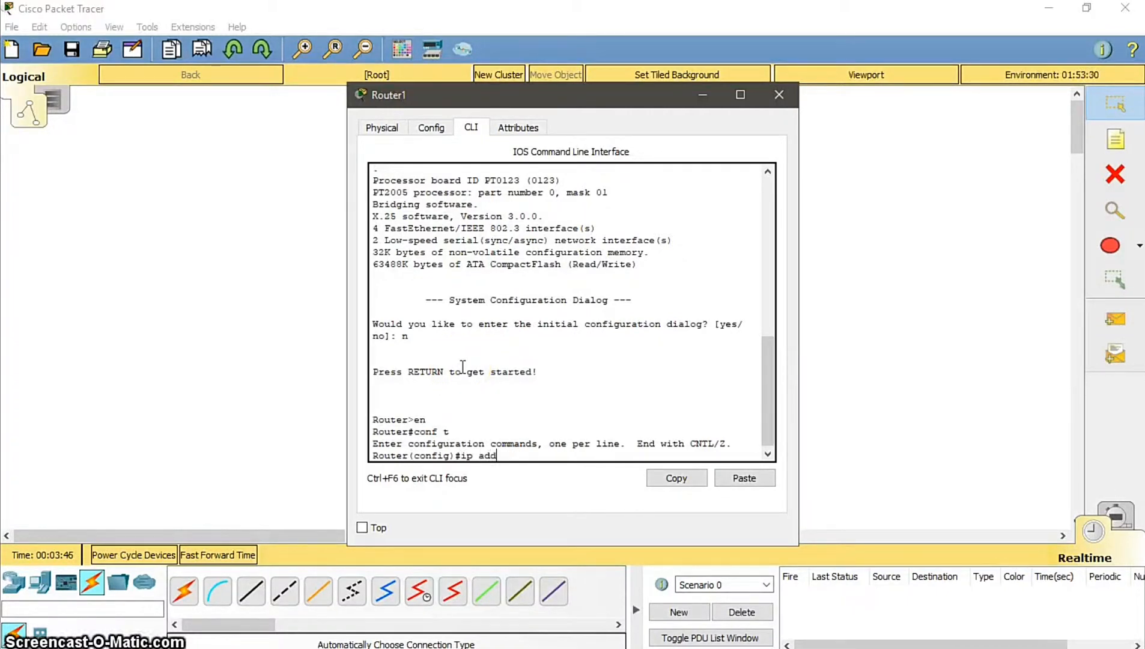
type(" 192")
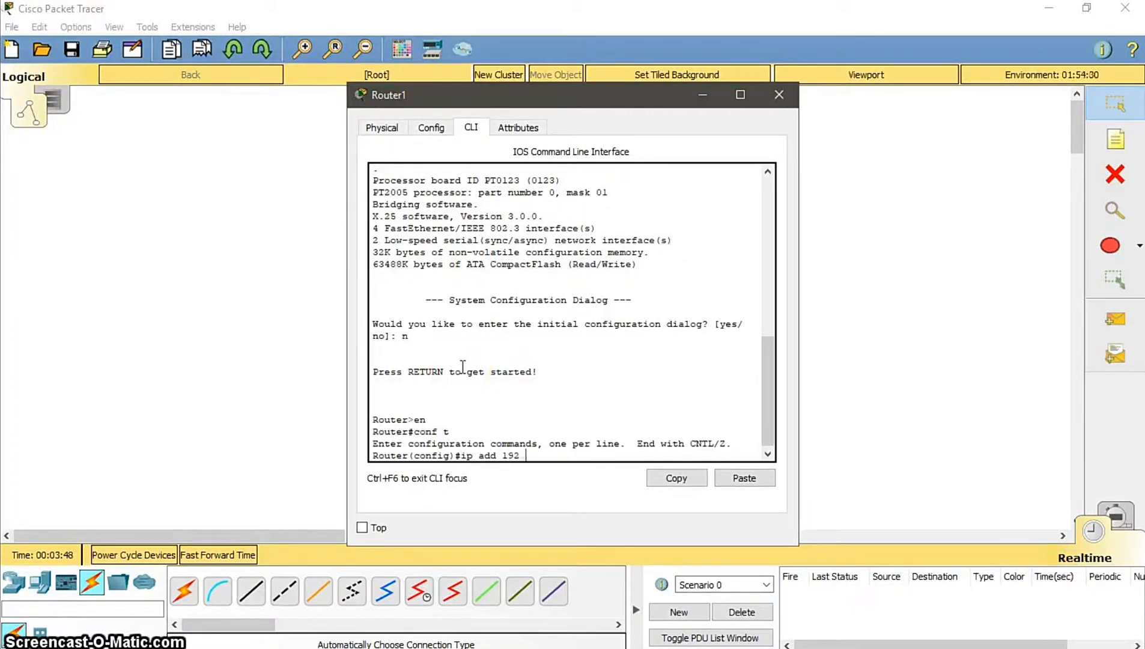
type(".168.10.1 255.255.255.")
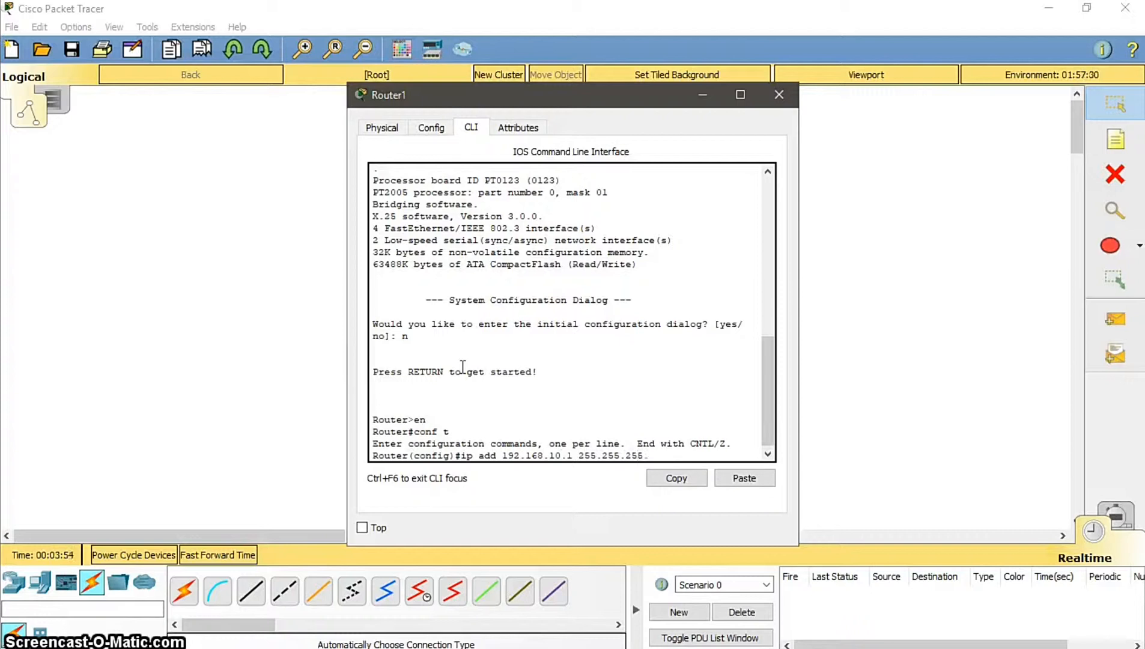
type("0")
key("Return")
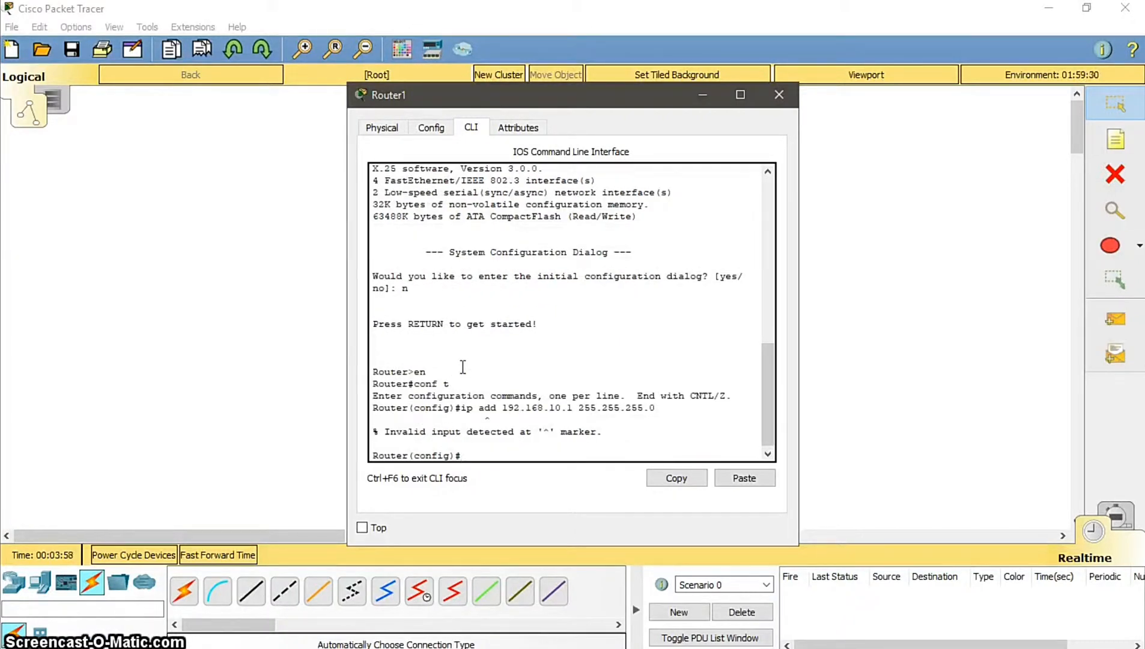
key("Up")
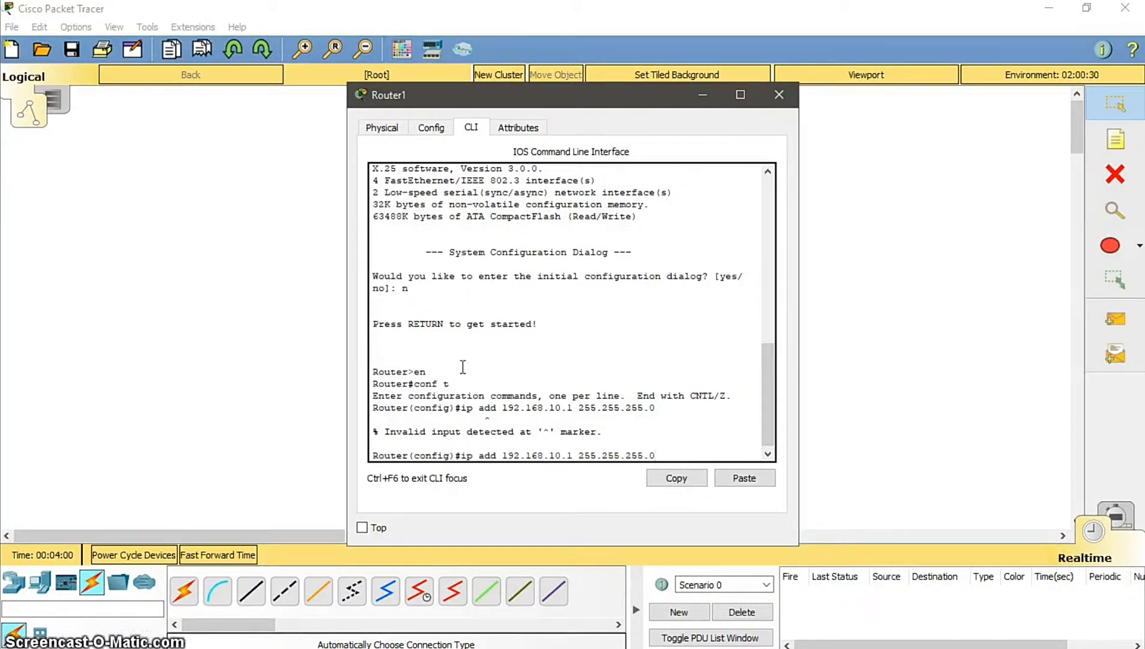
key("BackSpace")
key("BackSpace")
key("BackSpace")
key("BackSpace")
key("BackSpace")
key("BackSpace")
key("BackSpace")
key("BackSpace")
key("BackSpace")
key("BackSpace")
key("BackSpace")
key("BackSpace")
key("BackSpace")
key("BackSpace")
key("BackSpace")
key("BackSpace")
key("BackSpace")
key("BackSpace")
key("BackSpace")
key("BackSpace")
key("BackSpace")
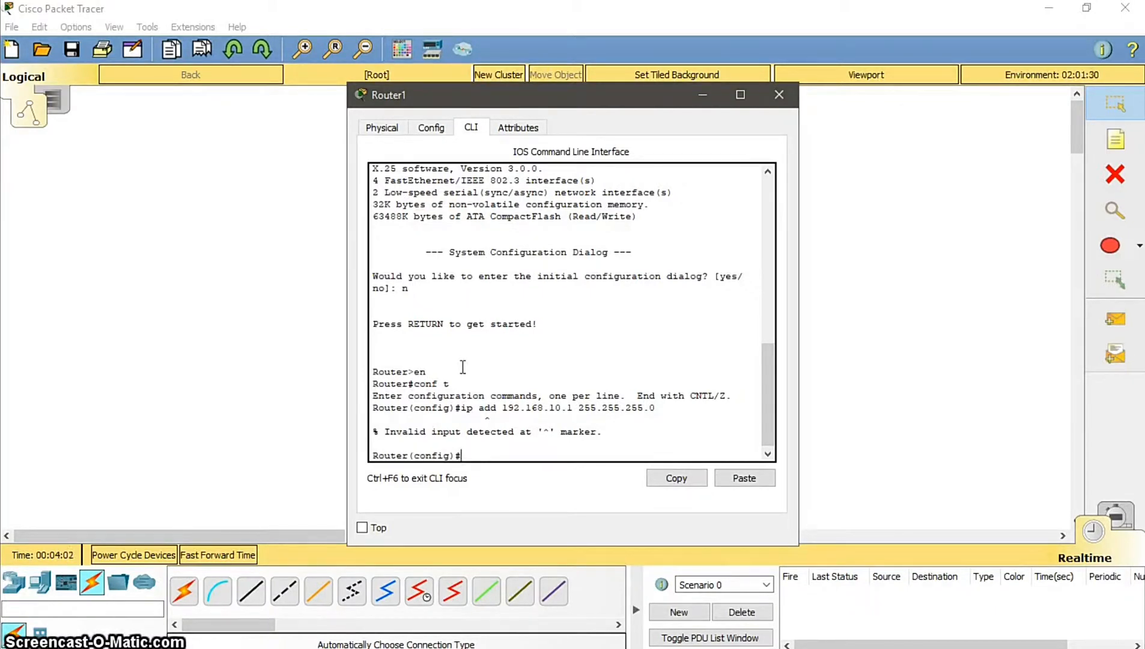
Step: Move the Router1 window clear of its topology link and enter configuration of serial interface s2/0
left_click(443, 99)
left_click_drag(444, 100, 666, 77)
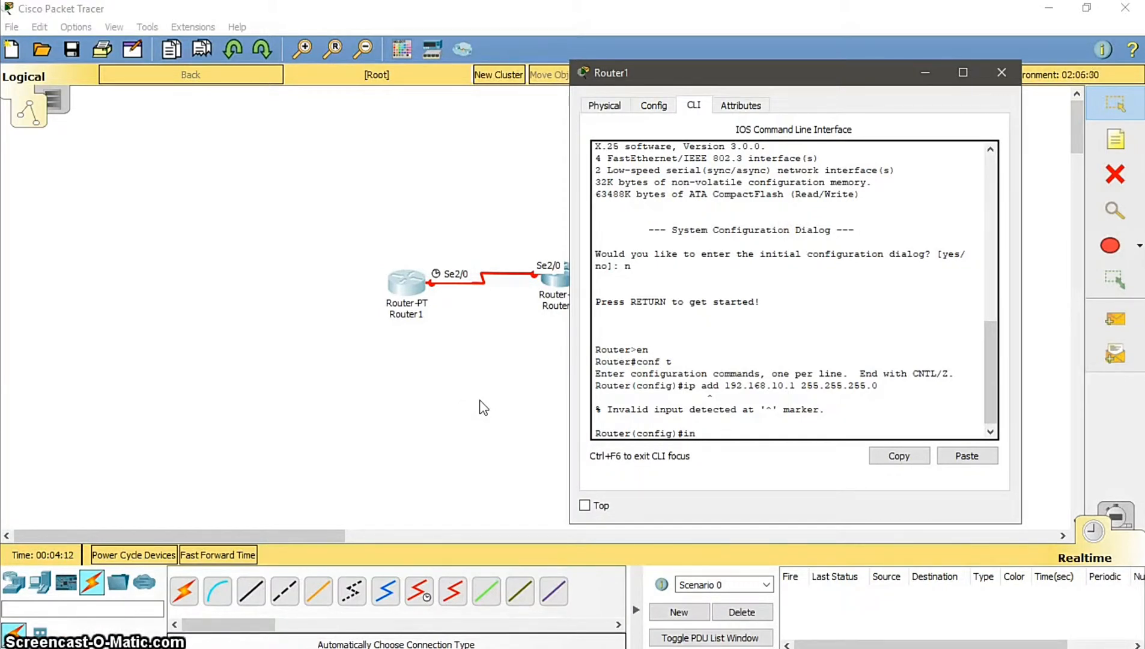
type("t s")
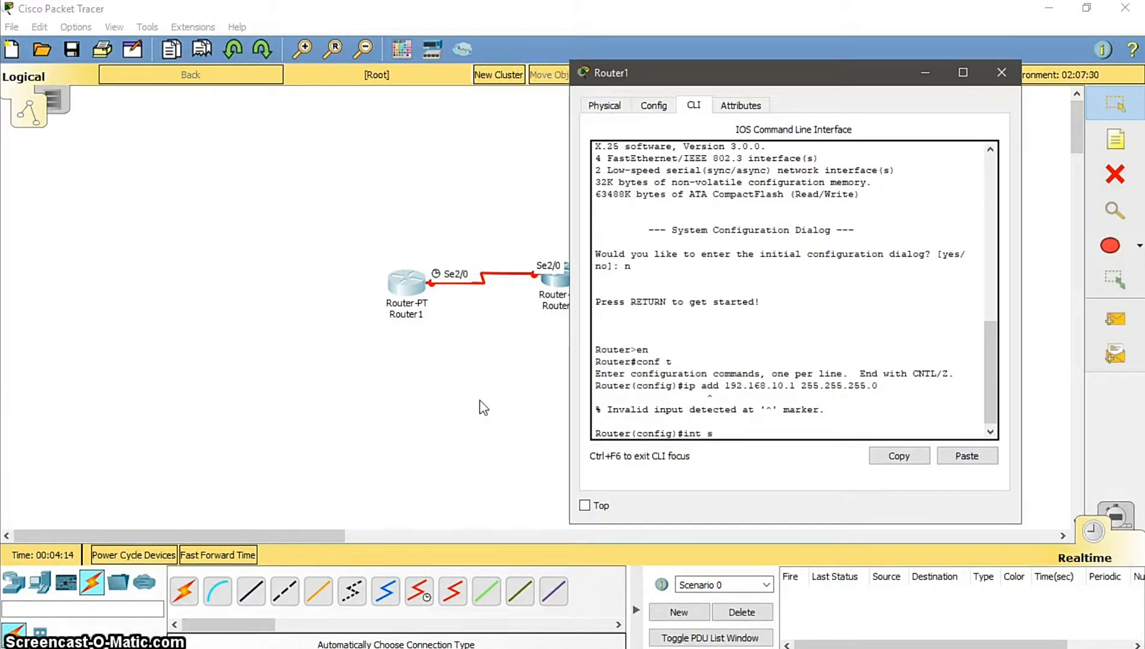
type("2/0")
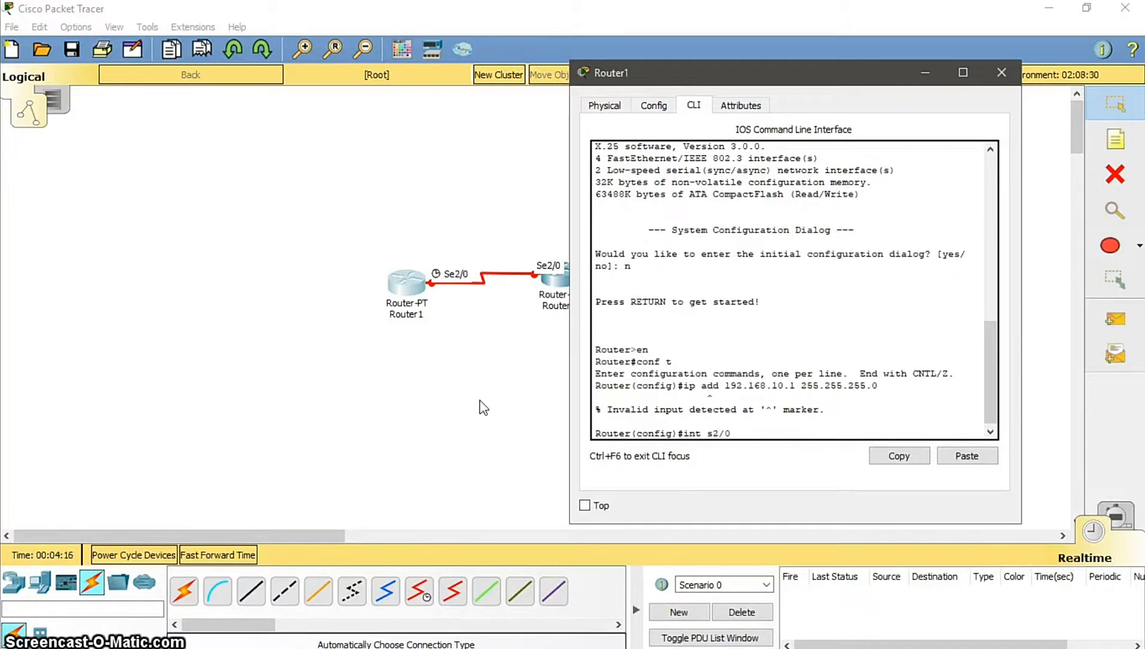
key("Return")
Step: Assign IP address 192.168.10.1 with mask 255.255.255.0 to Router1's s2/0 interface
type("ip")
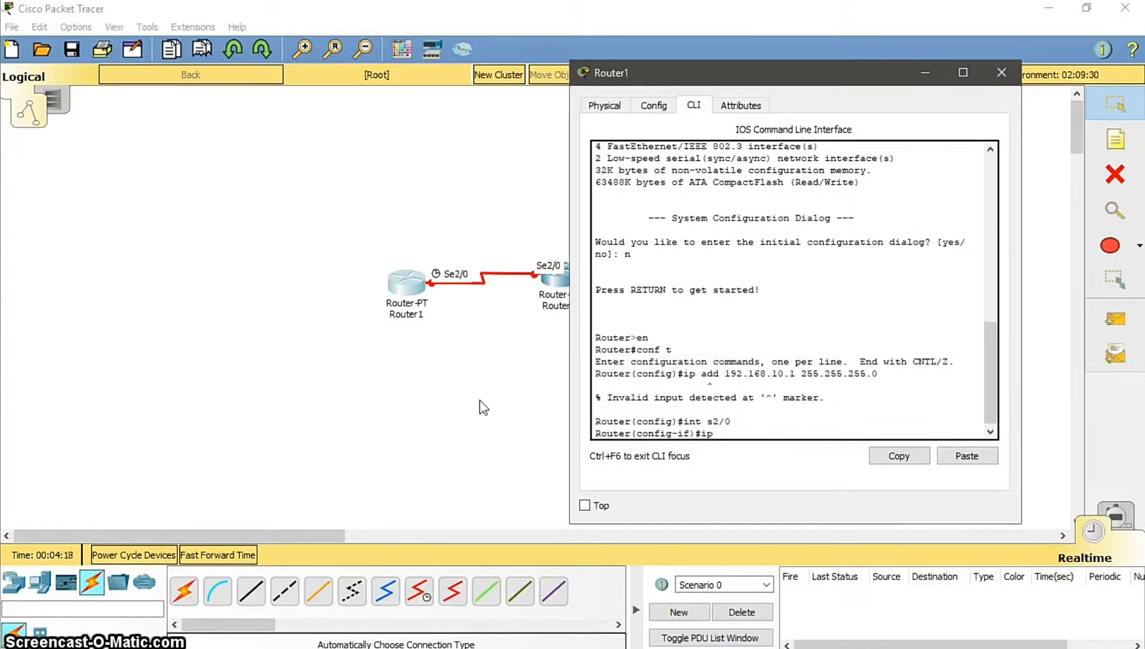
type(" add")
key("Up")
key("Up")
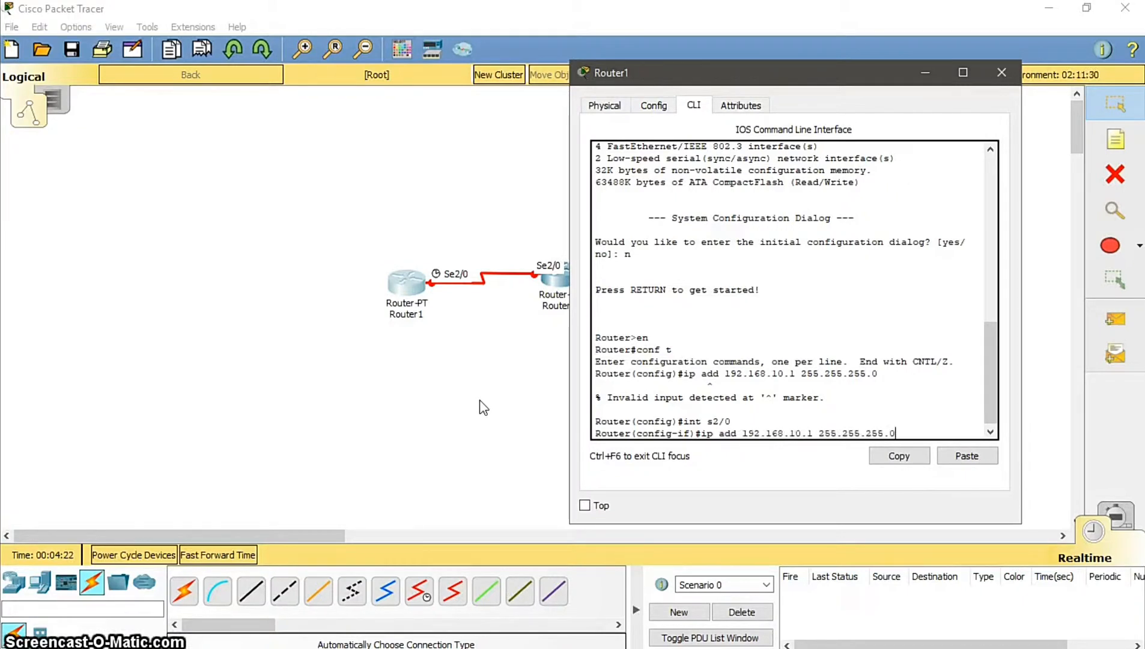
key("Return")
Step: Enable Router1's s2/0 interface with the no sh command
type("no ")
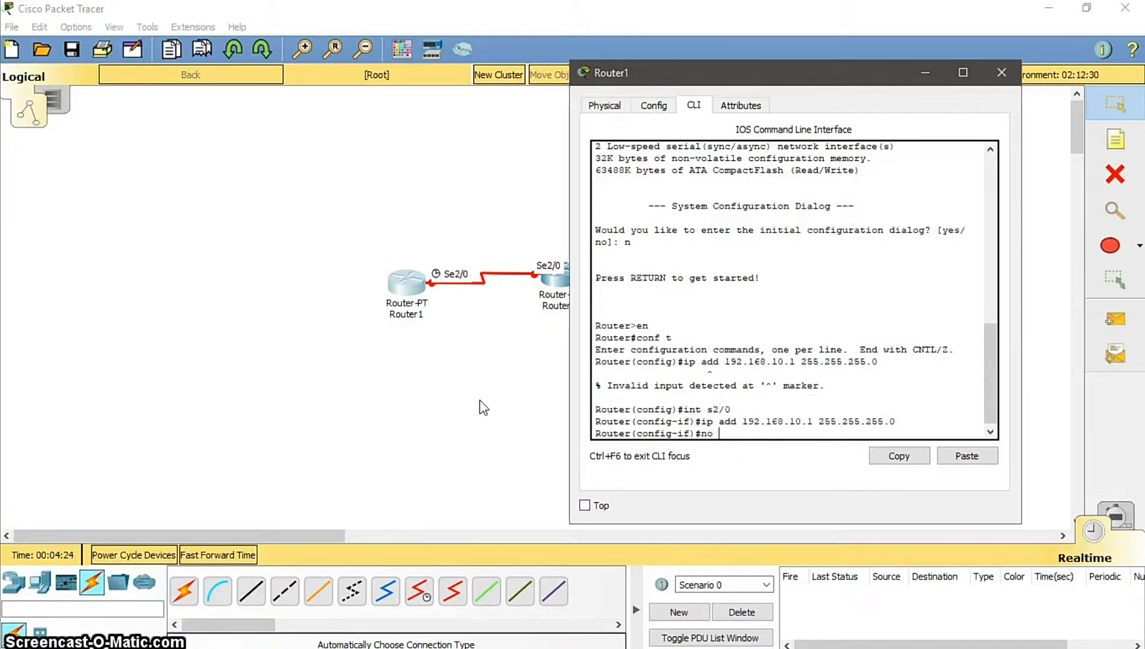
type("sh")
key("Return")
key("Return")
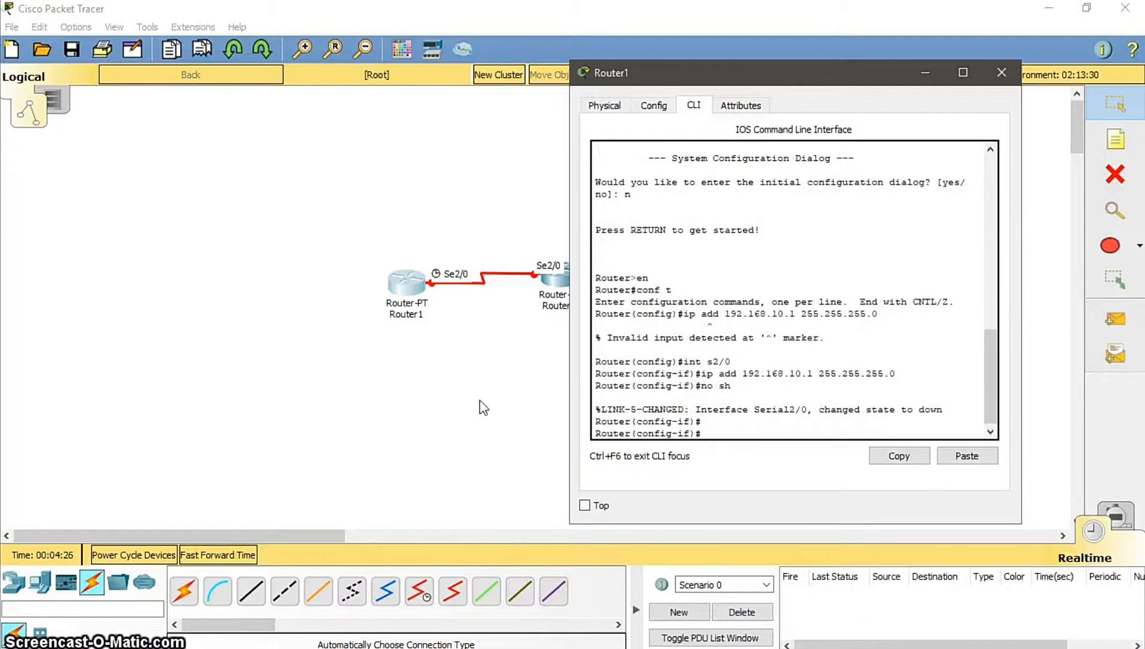
Step: Exit to Router1's privileged mode, save the configuration with write, and close the router's window
type("ex")
key("Return")
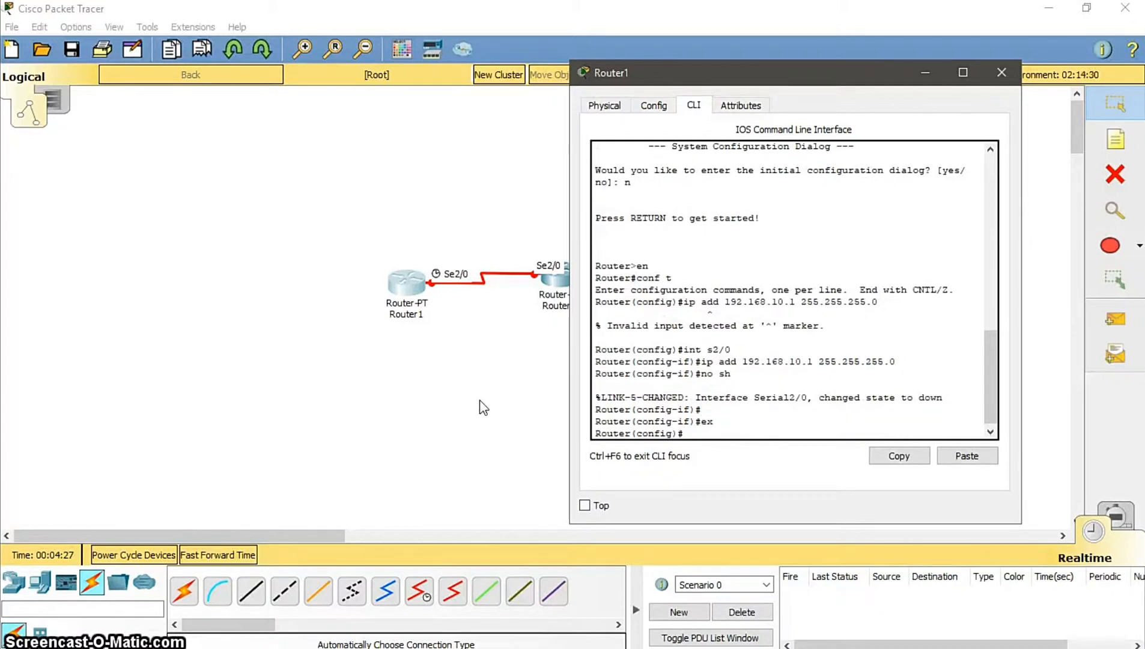
type("ex")
key("Return")
type("write")
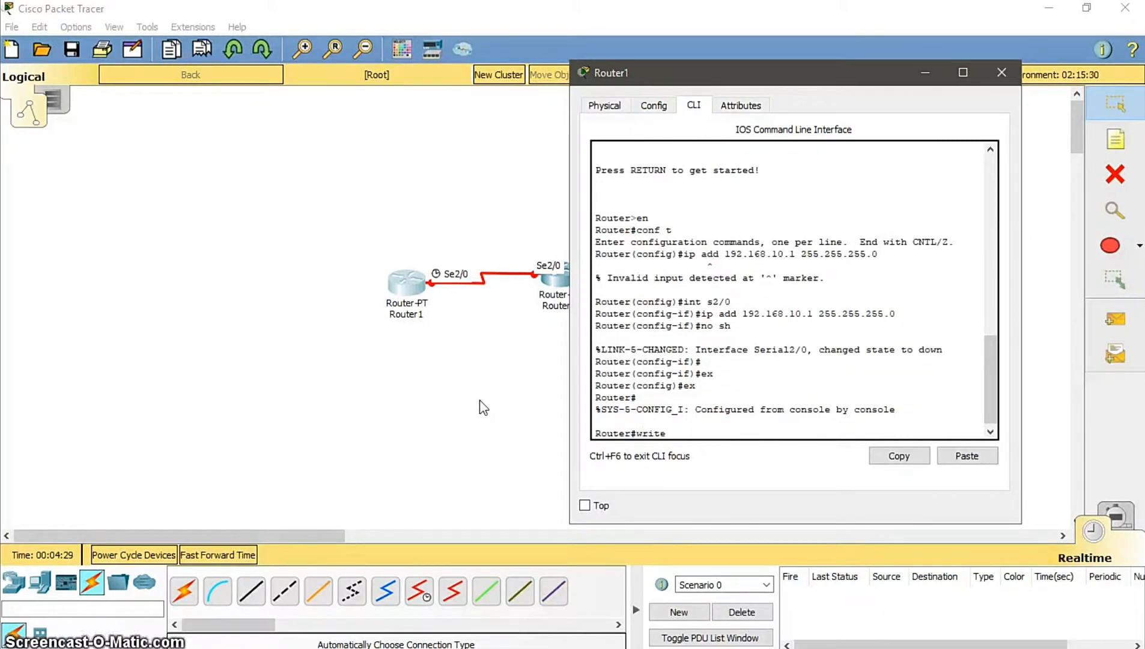
key("Return")
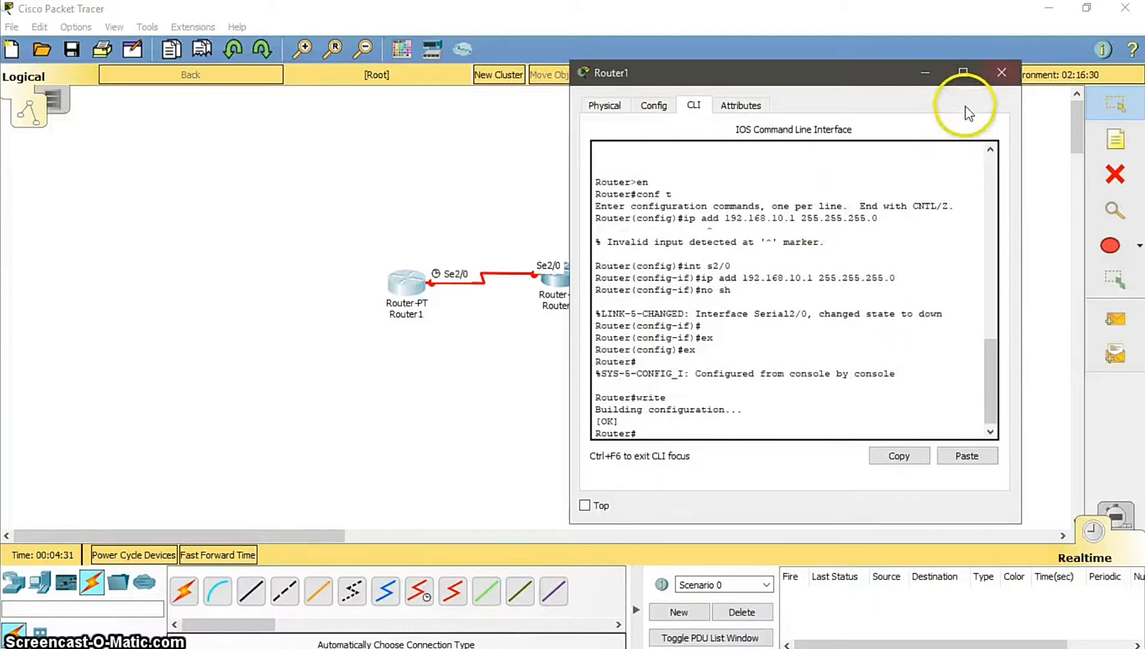
left_click(1002, 72)
Step: Open Router2's command line, decline the initial configuration dialog and enter privileged mode with en
left_click(560, 278)
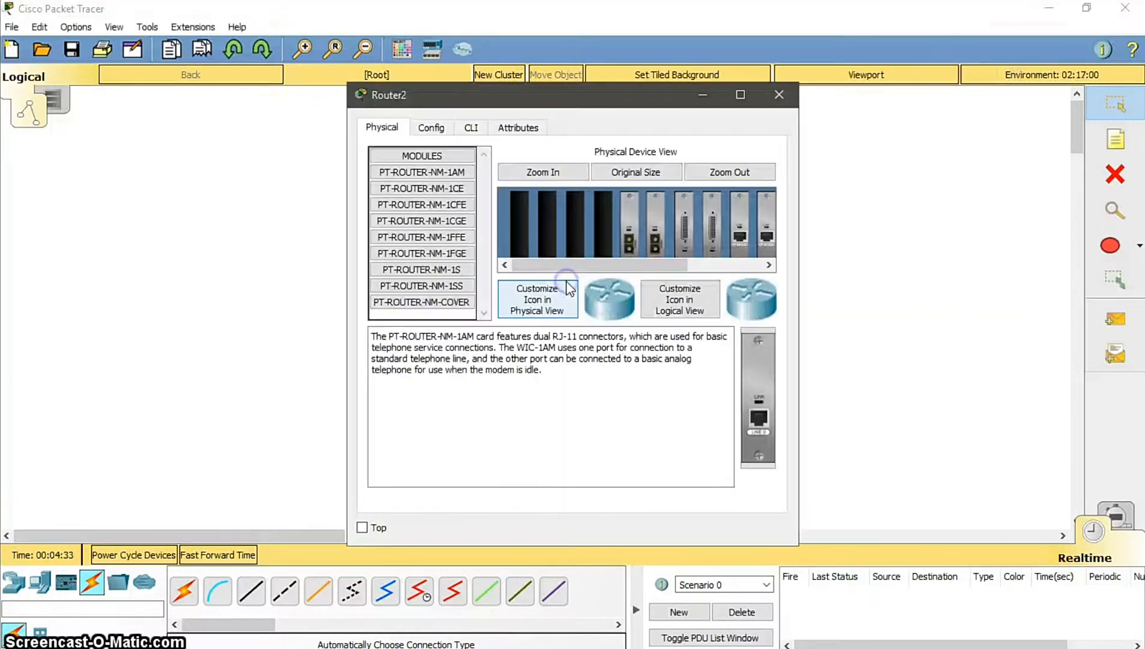
left_click(473, 128)
type("n")
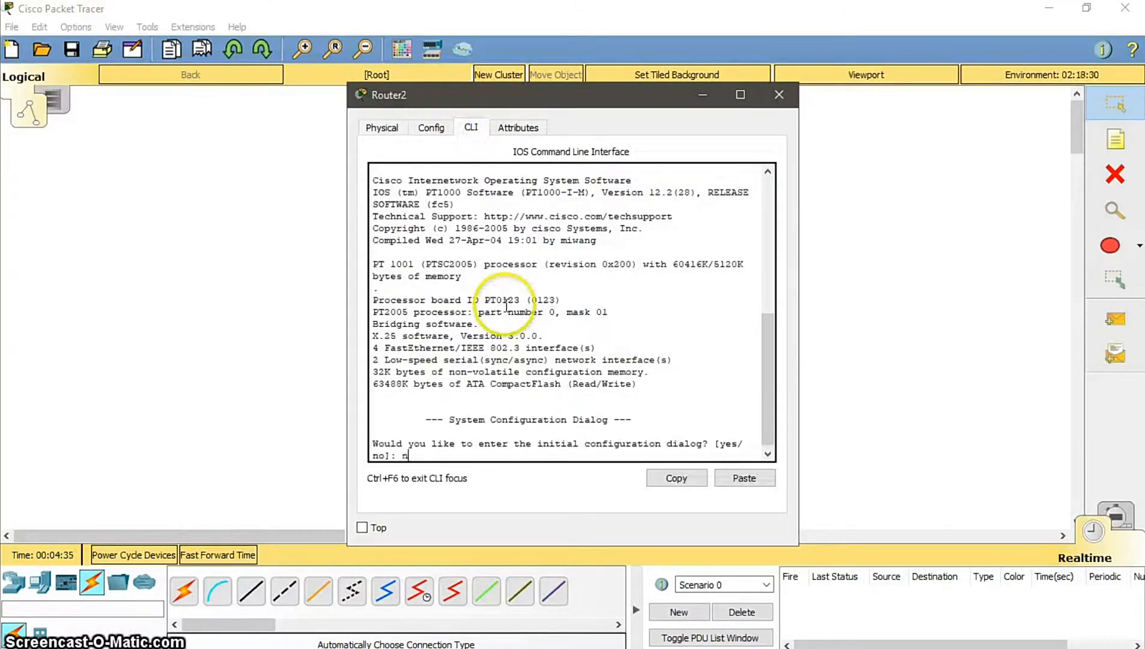
key("Return")
key("Return")
type("en")
key("Return")
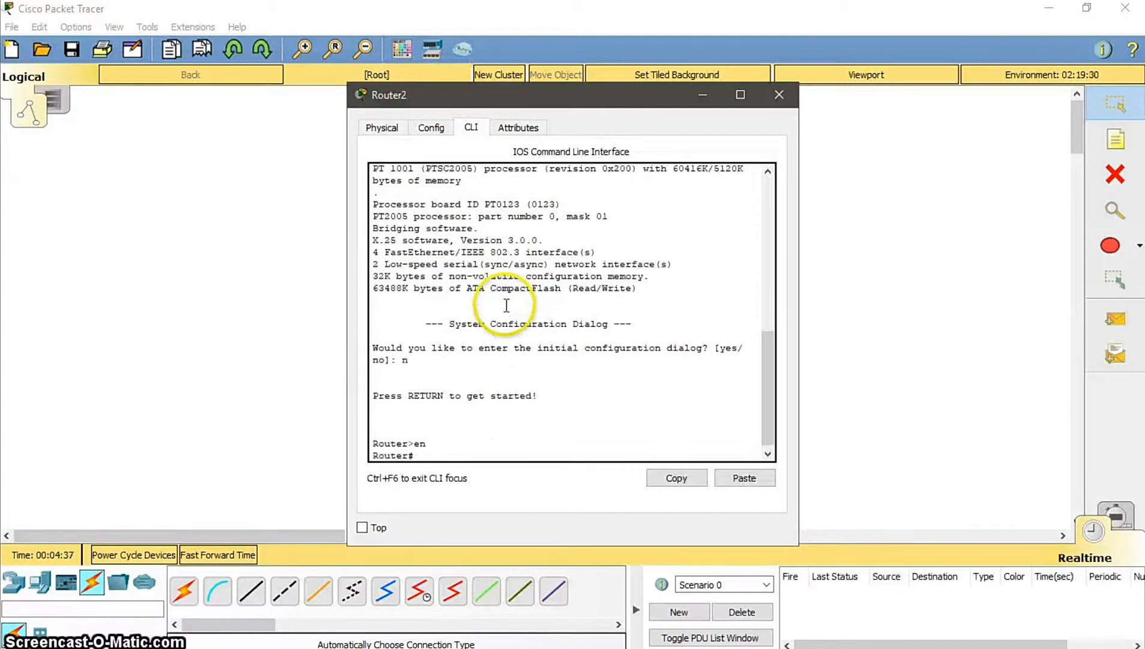
Step: Enter global configuration mode on Router2 with the conf t command
type("con")
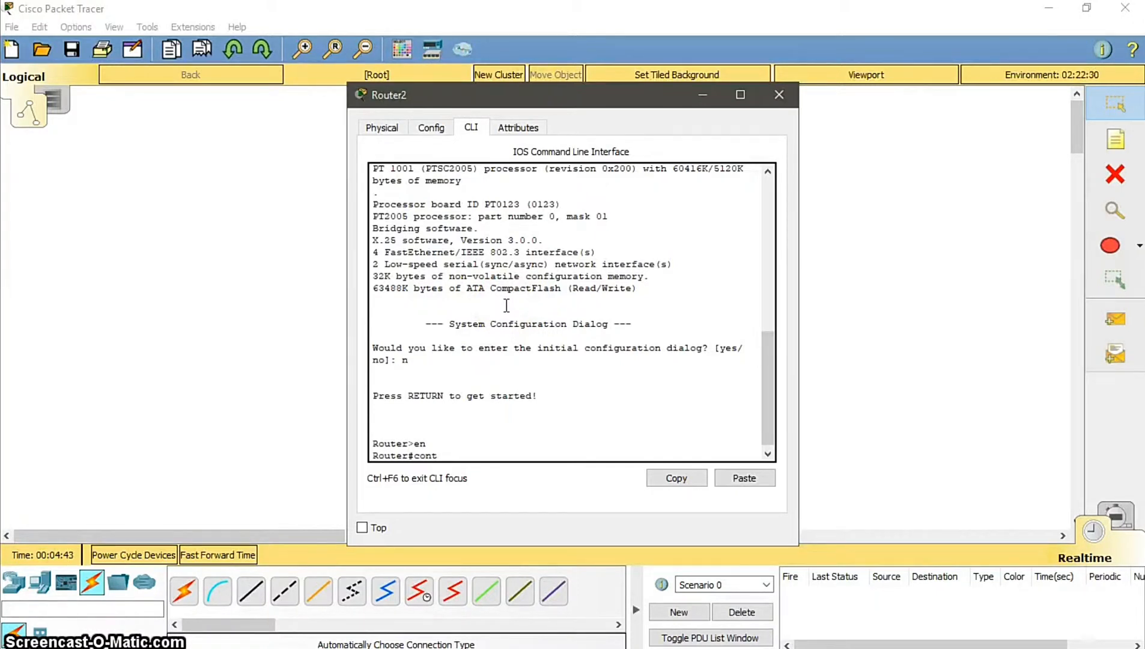
type("t")
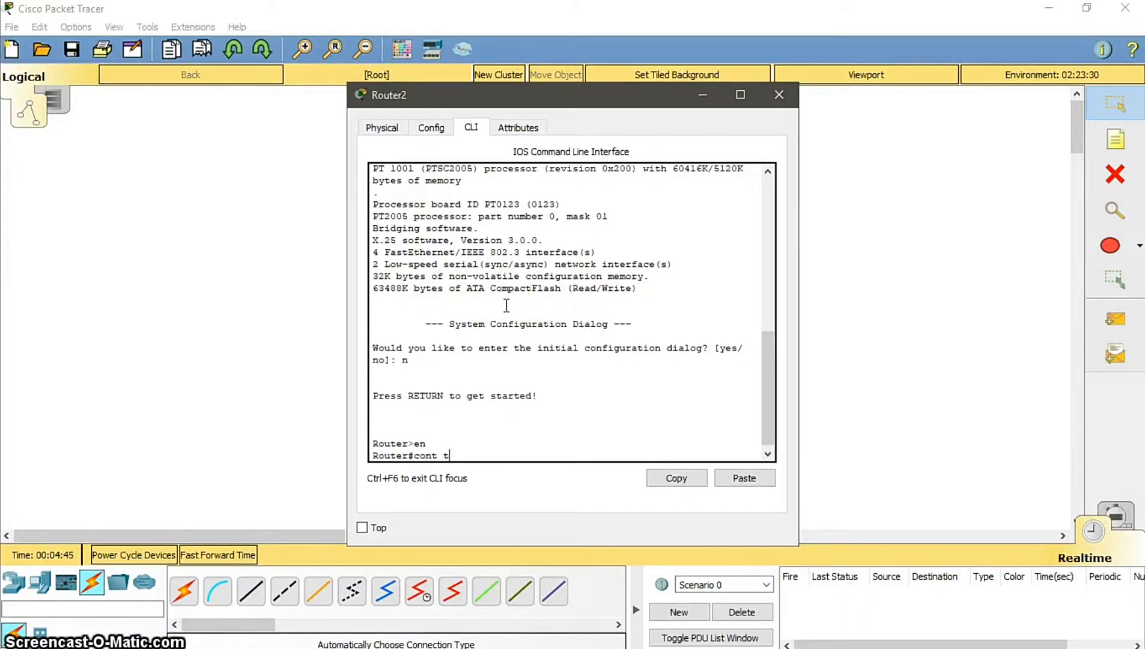
key("Return")
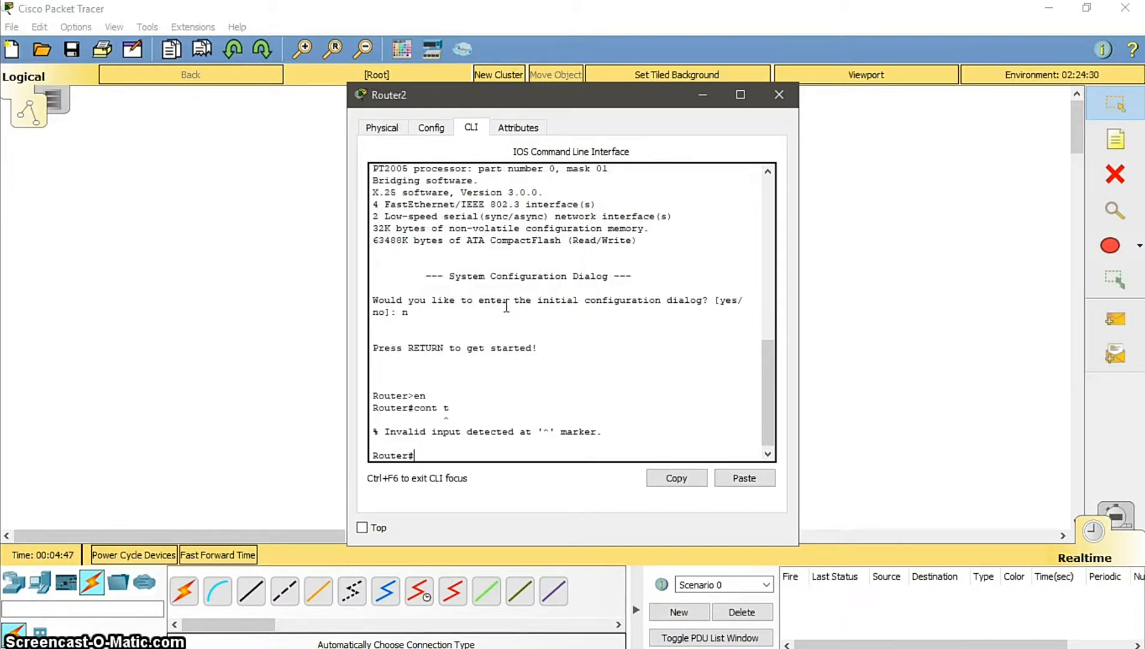
key("Up")
key("BackSpace")
type("t")
type(" f")
key("BackSpace")
key("BackSpace")
key("BackSpace")
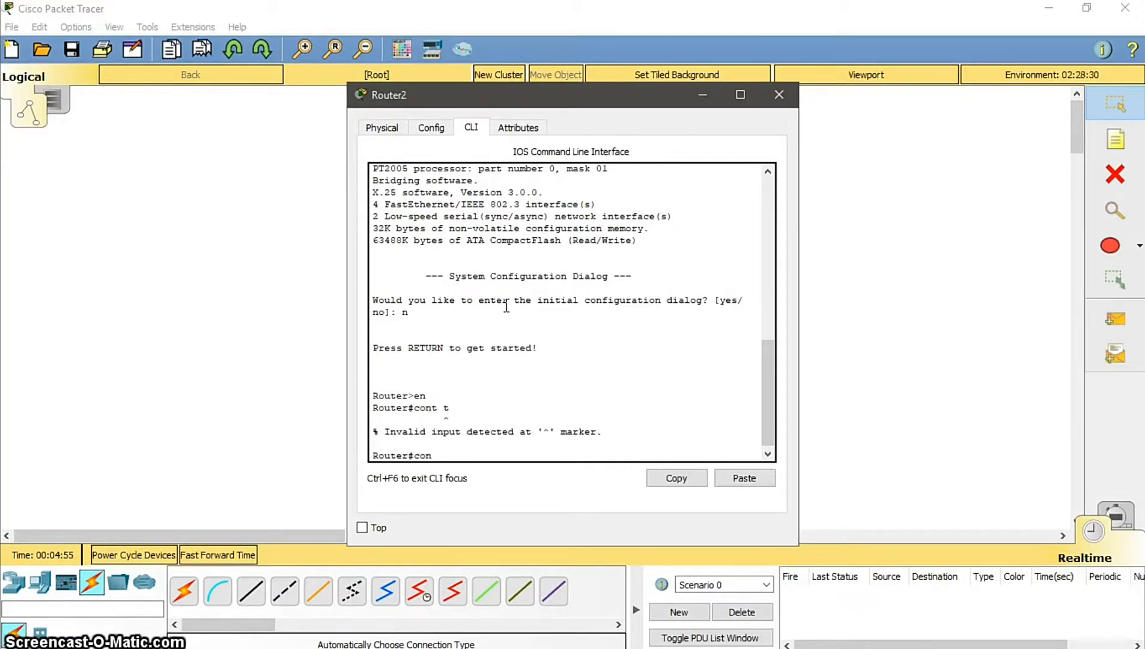
type("f t")
key("Return")
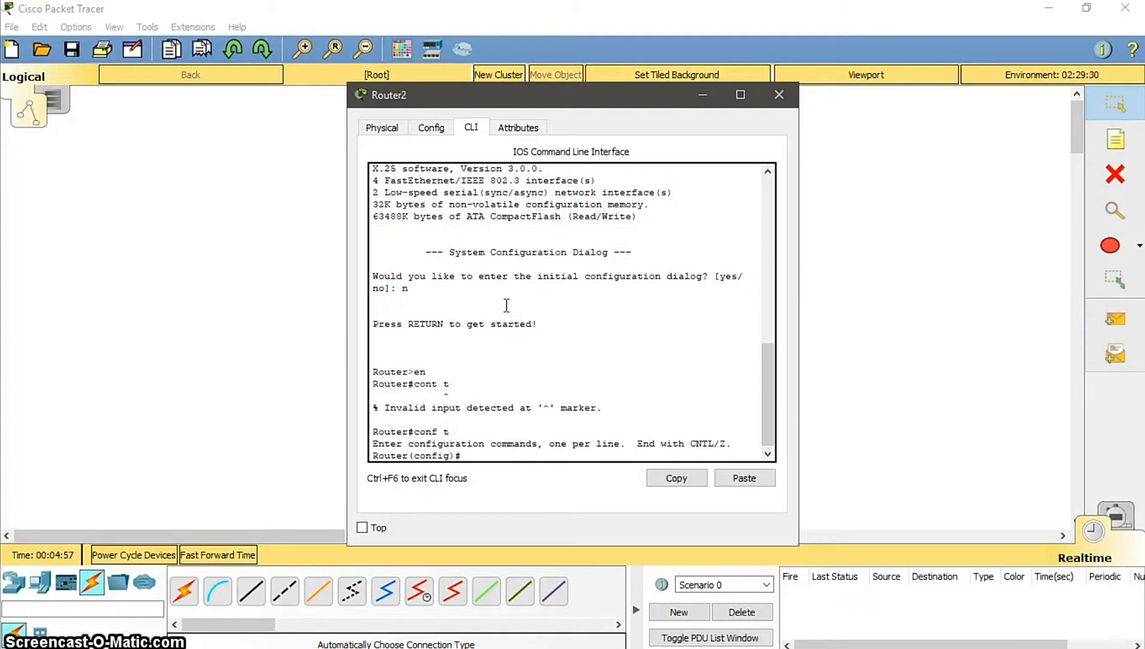
Step: Move the Router2 window clear of its topology links and enter configuration of serial interface s2/0
type("int s")
left_click_drag(512, 90, 772, 76)
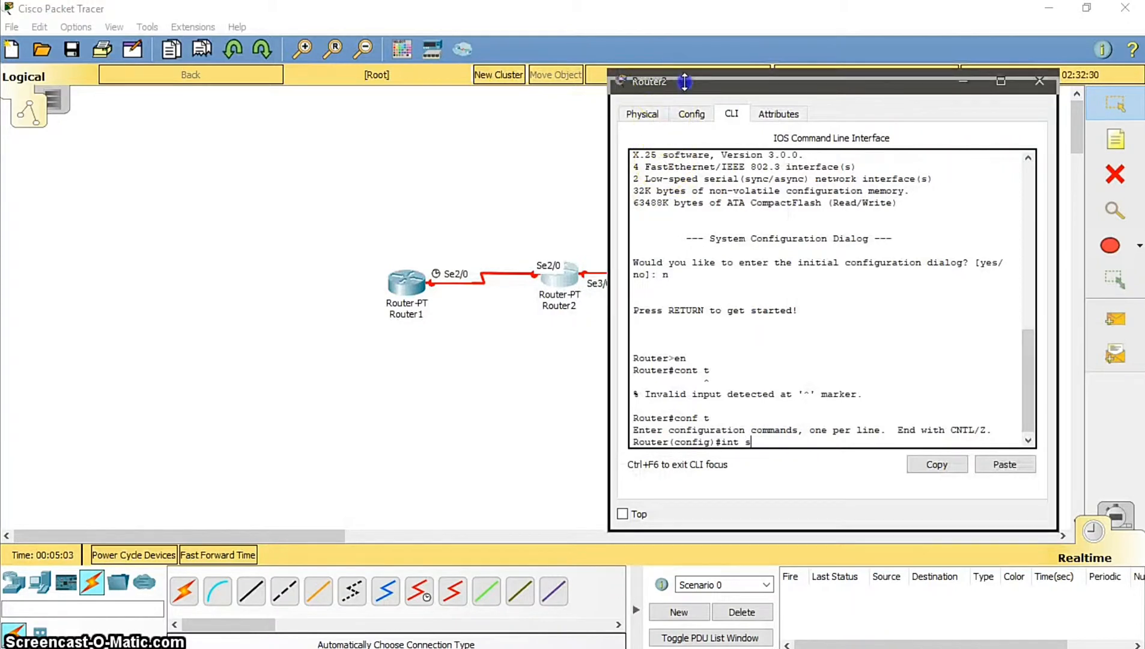
left_click_drag(720, 81, 762, 84)
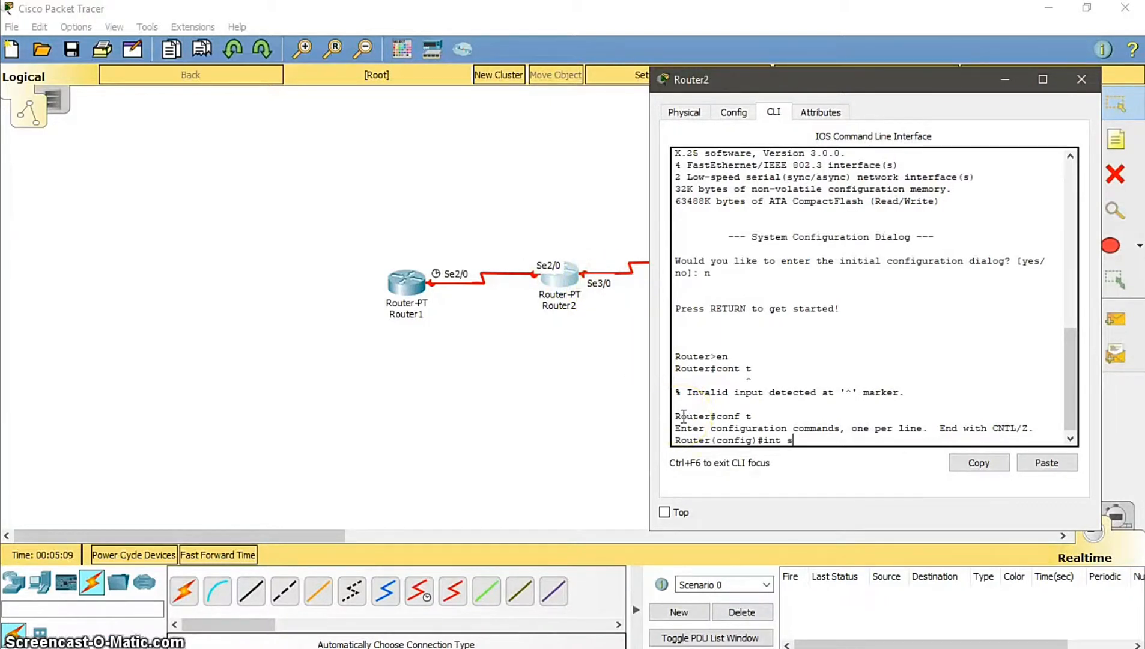
type("2")
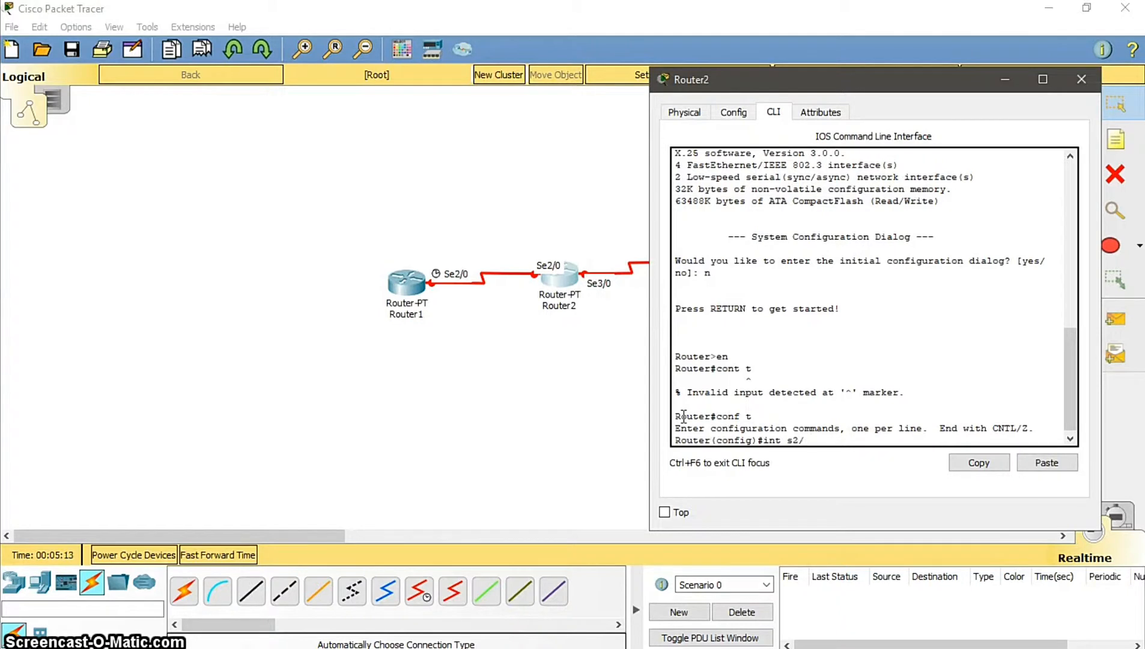
type("/0")
key("Return")
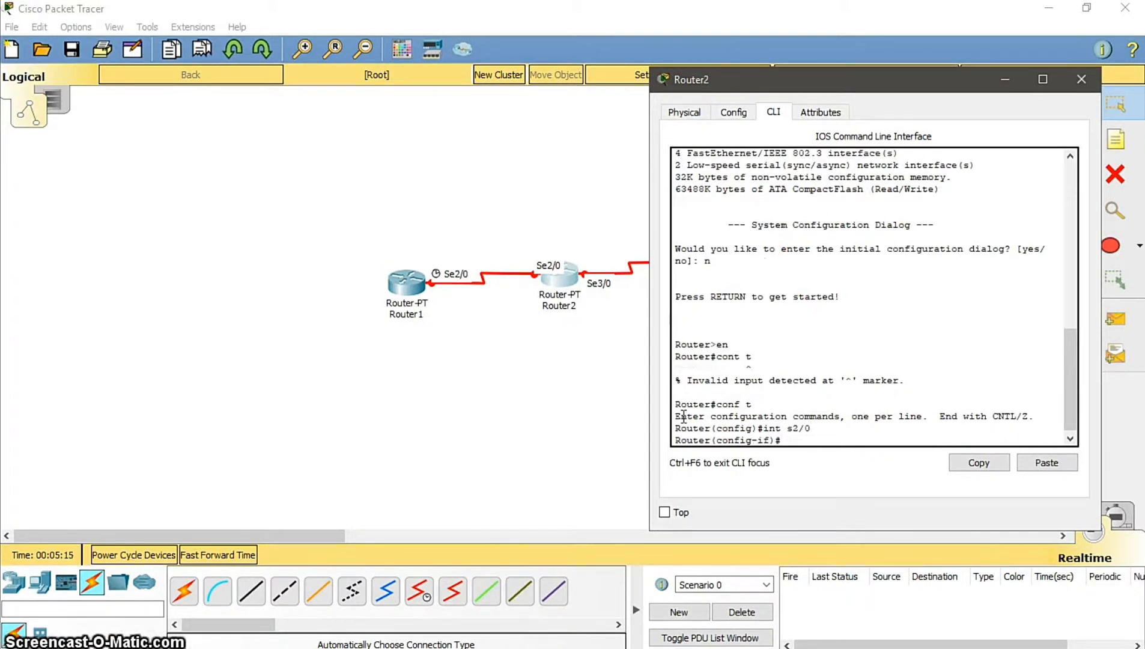
Step: Assign IP address 192.168.10.2 with mask 255.255.255.0 to Router2's s2/0 interface
type("ip")
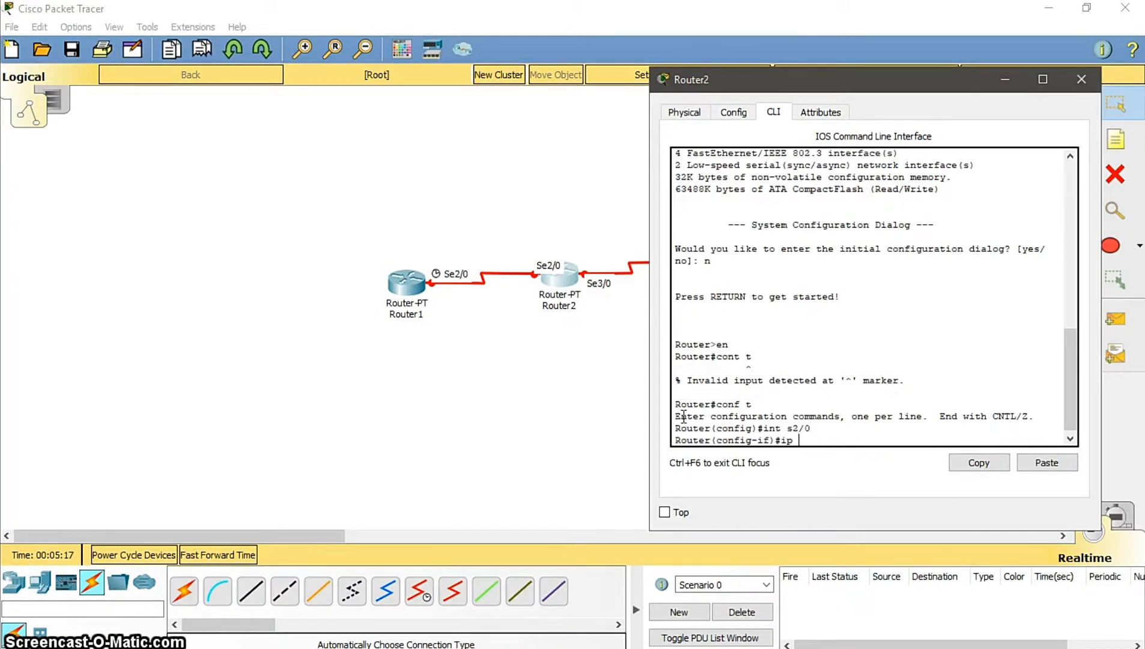
type(" add ")
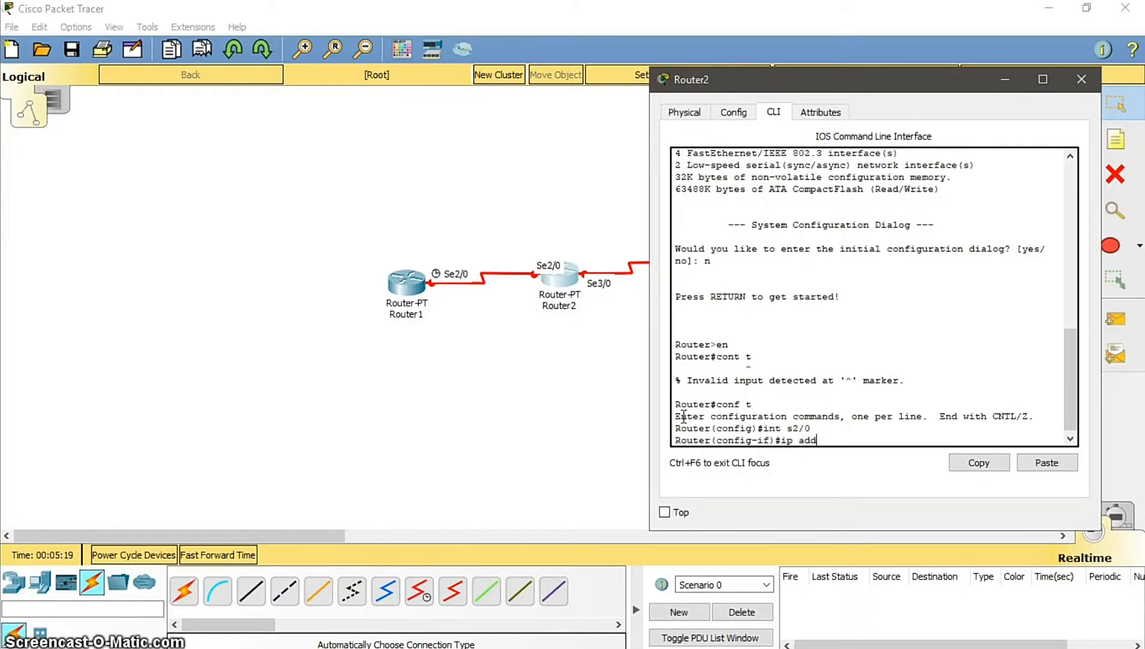
type("19")
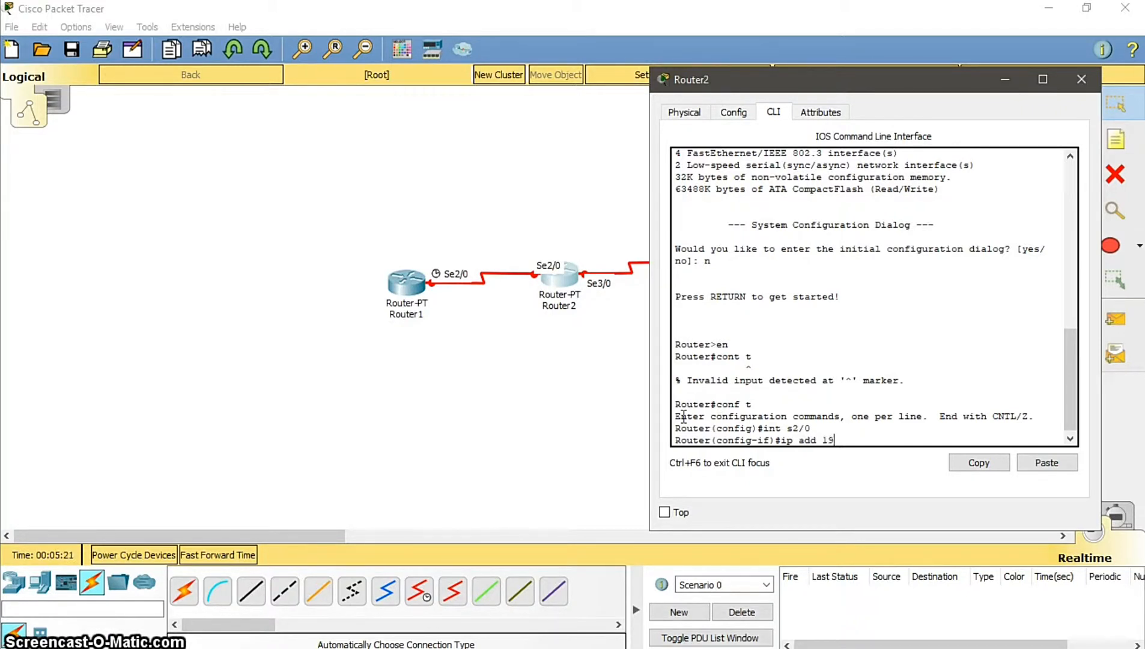
type("2.168.10.")
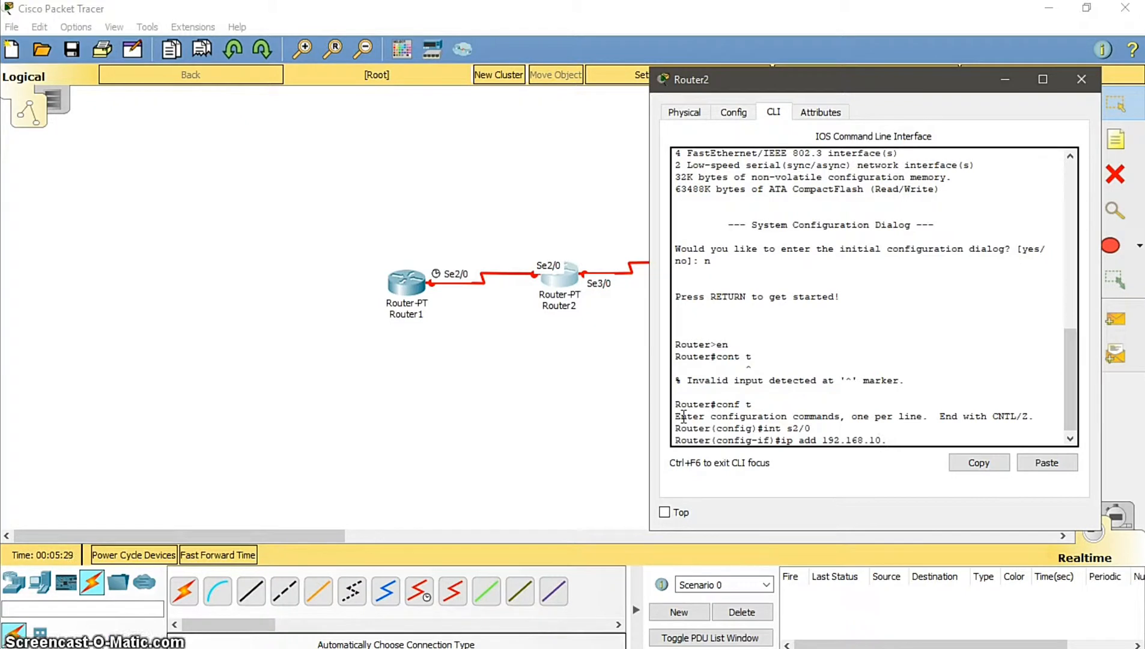
type("2 255")
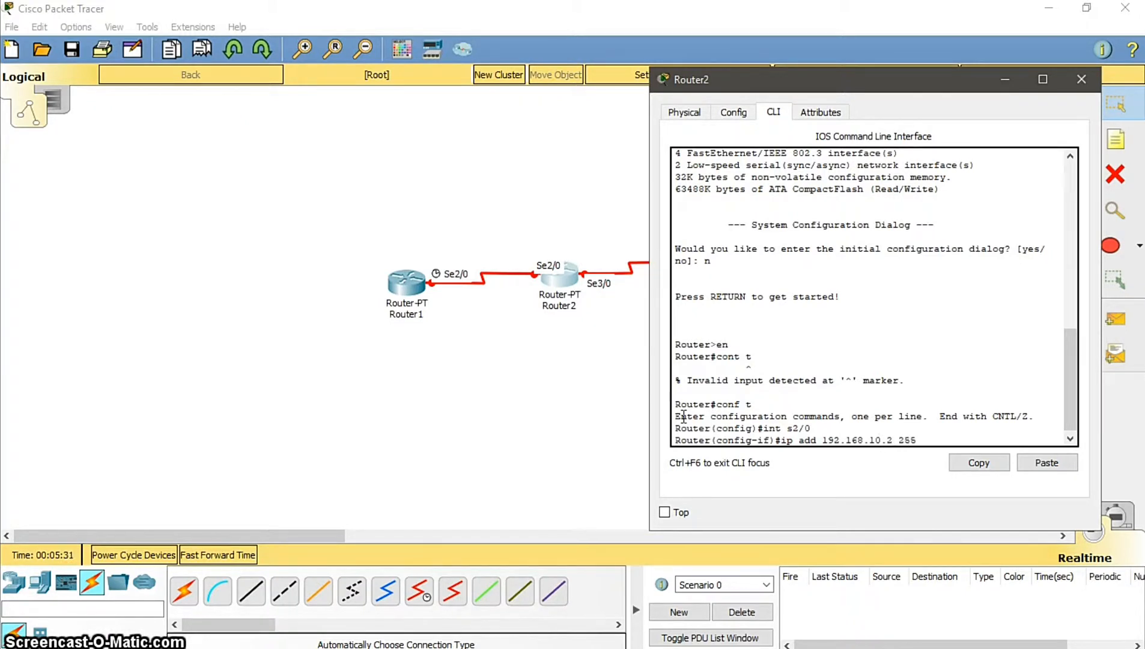
type(".255.255.0")
key("Return")
Step: Enable Router2's s2/0 interface with no sh and exit to global configuration mode
type("nfig-if)#n")
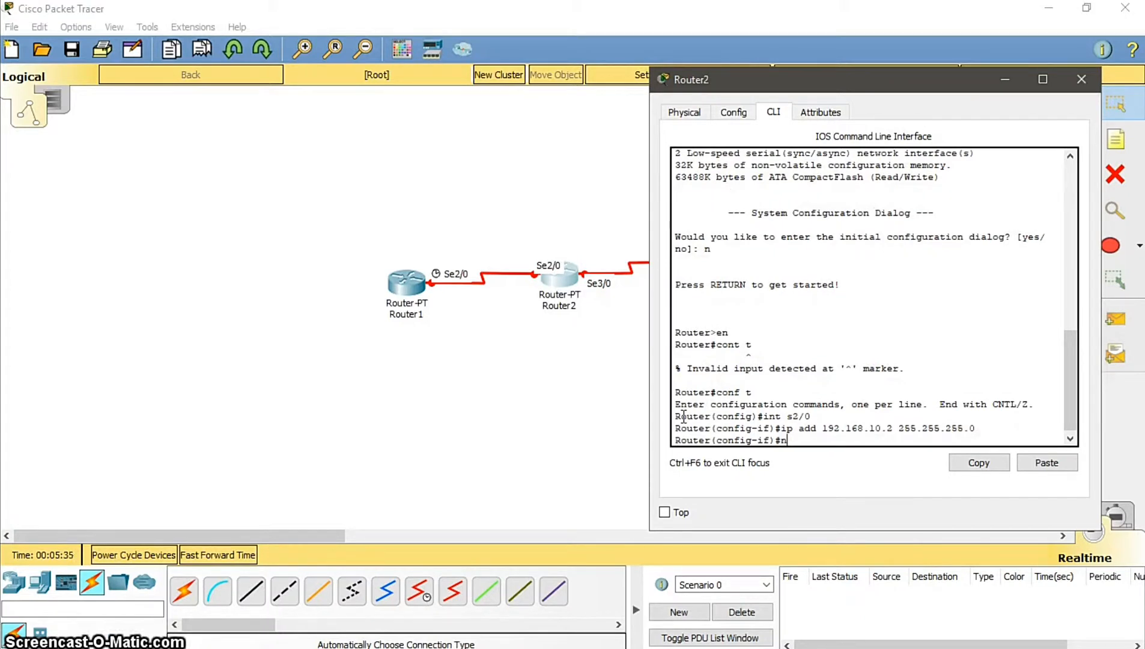
type("o sg")
type("h")
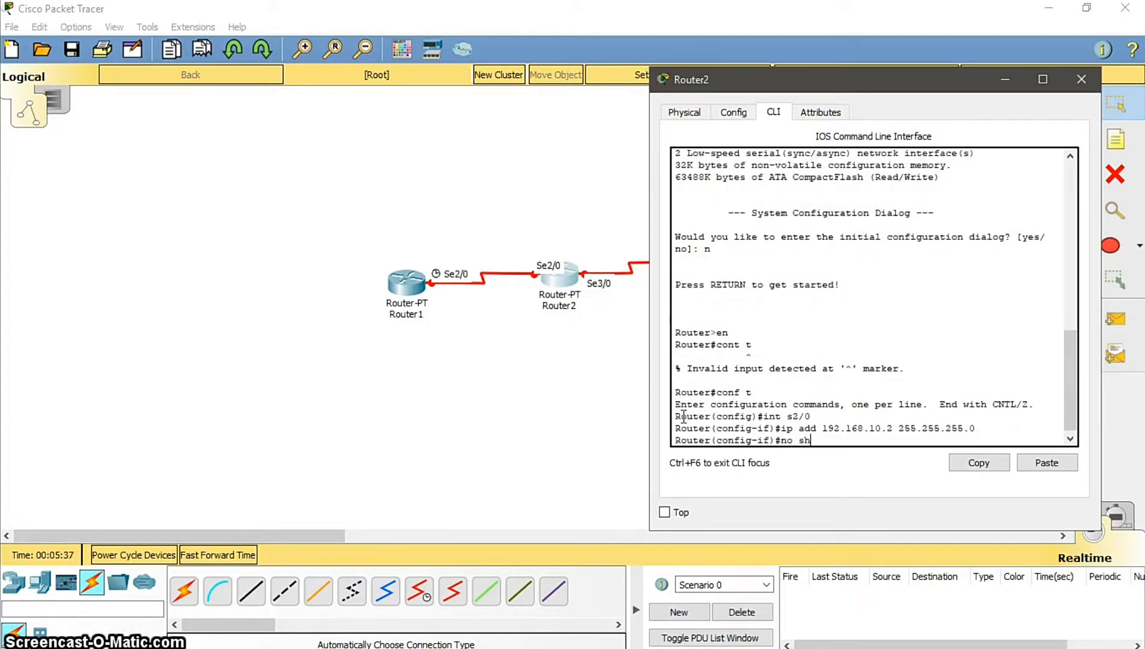
key("Return")
type("ex")
key("Return")
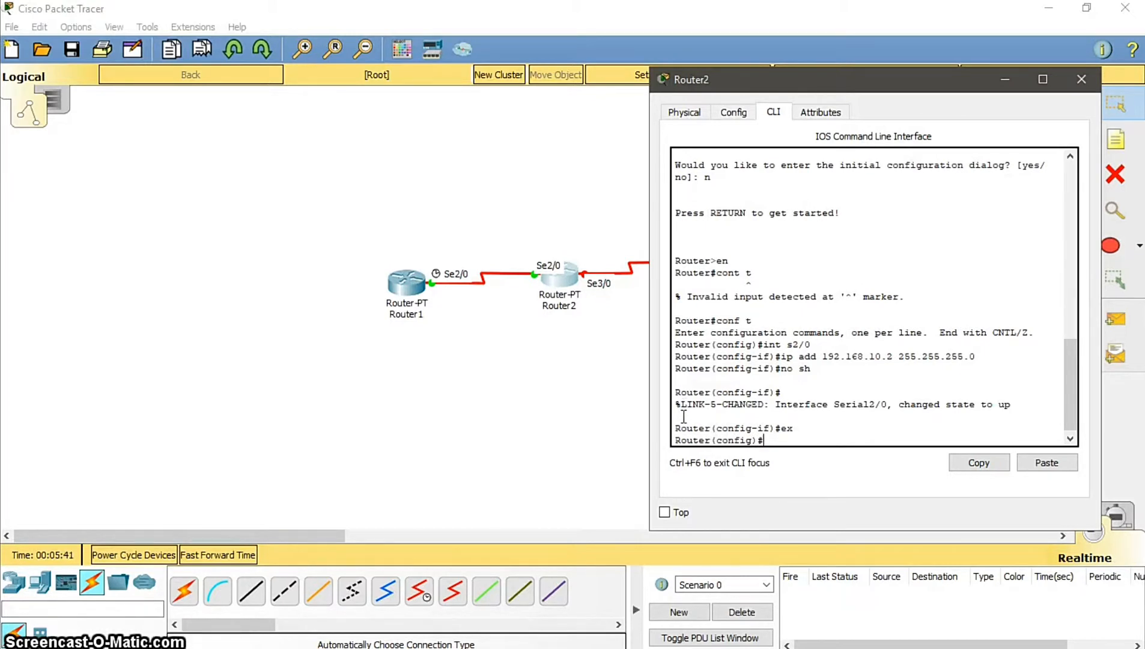
key("Up")
key("Up")
key("Up")
key("Up")
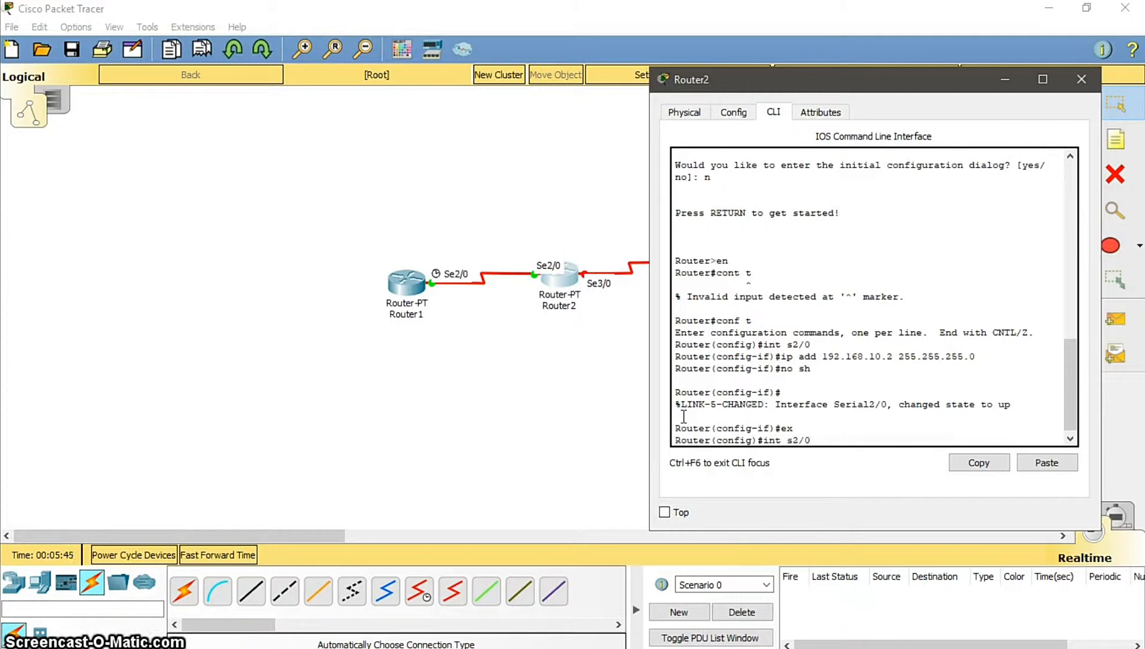
key("Left")
key("Left")
key("BackSpace")
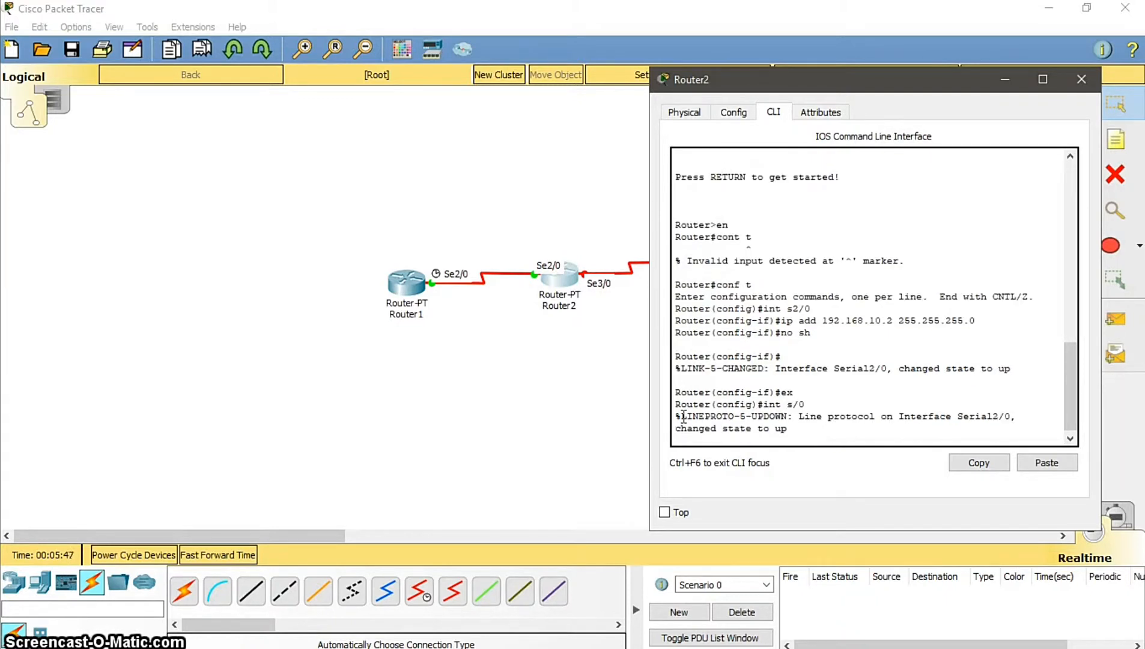
key("Up")
key("Return")
type("int s2/0")
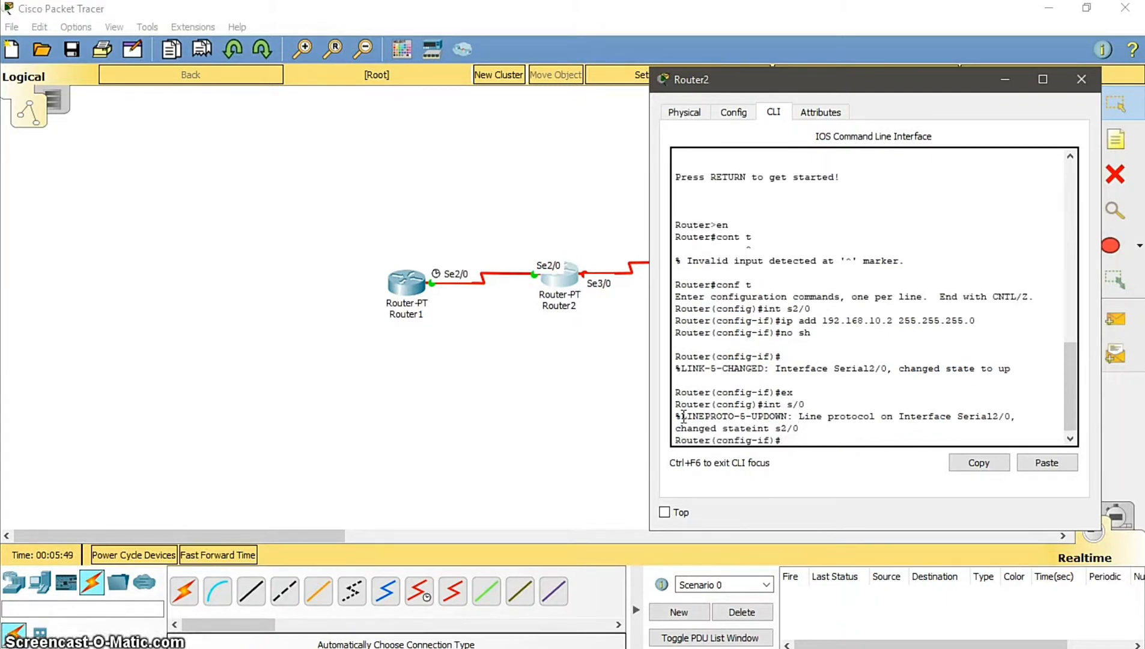
key("Left")
key("Left")
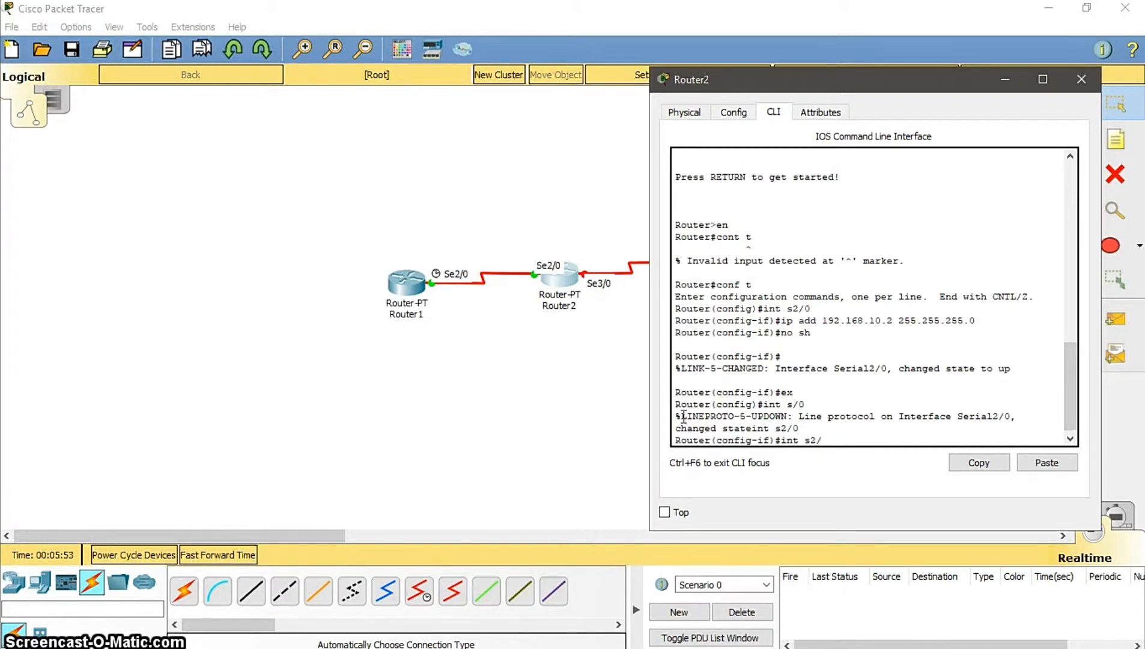
key("BackSpace")
key("BackSpace")
key("BackSpace")
key("BackSpace")
key("BackSpace")
key("BackSpace")
key("BackSpace")
type("ex")
key("Return")
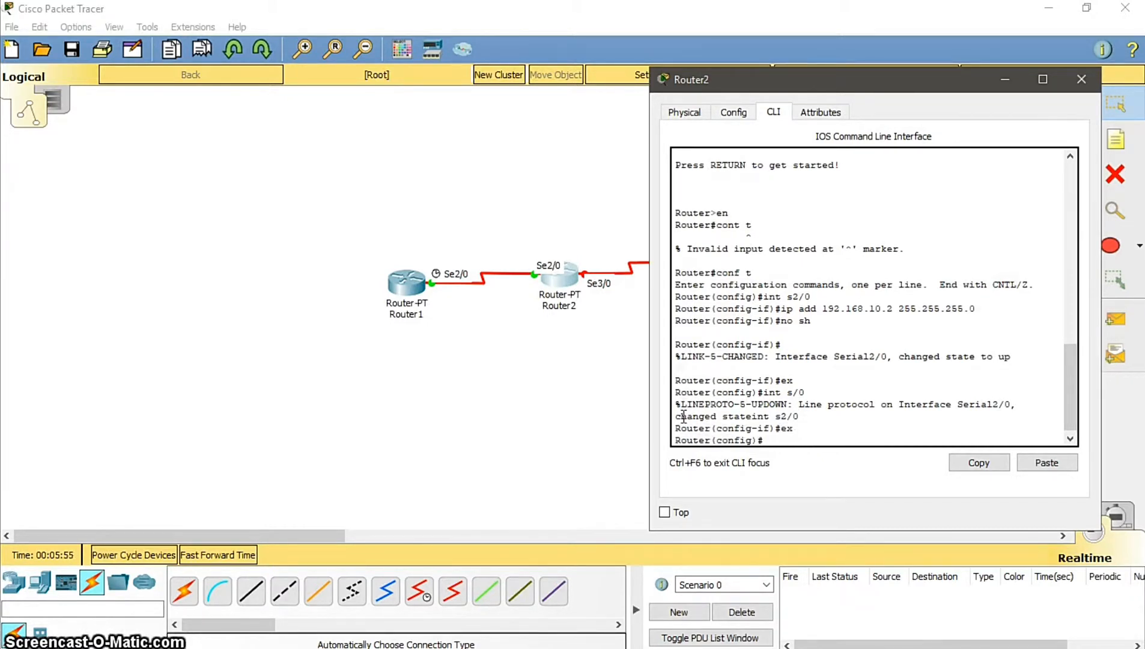
Step: Enter configuration of Router2's serial interface s3/0
type("int s2/0")
key("Left")
key("Left")
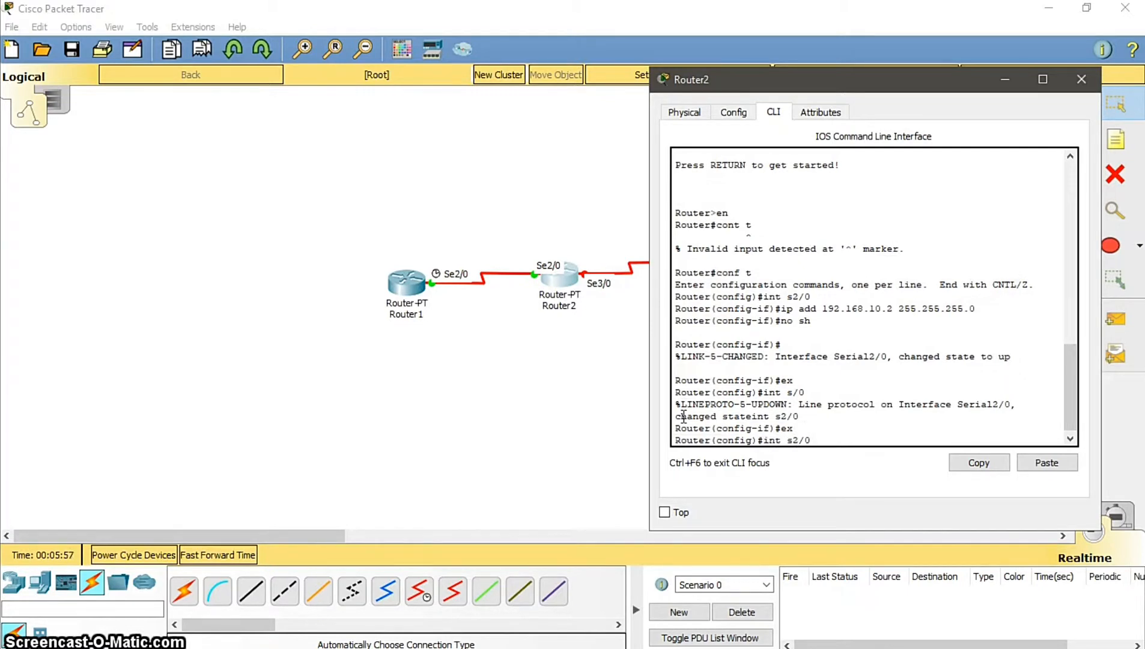
key("BackSpace")
type("3")
key("Return")
Step: Assign IP address 192.168.20.1 with mask 255.255.255.0 to Router2's s3/0 interface using ip add
type("ip 192")
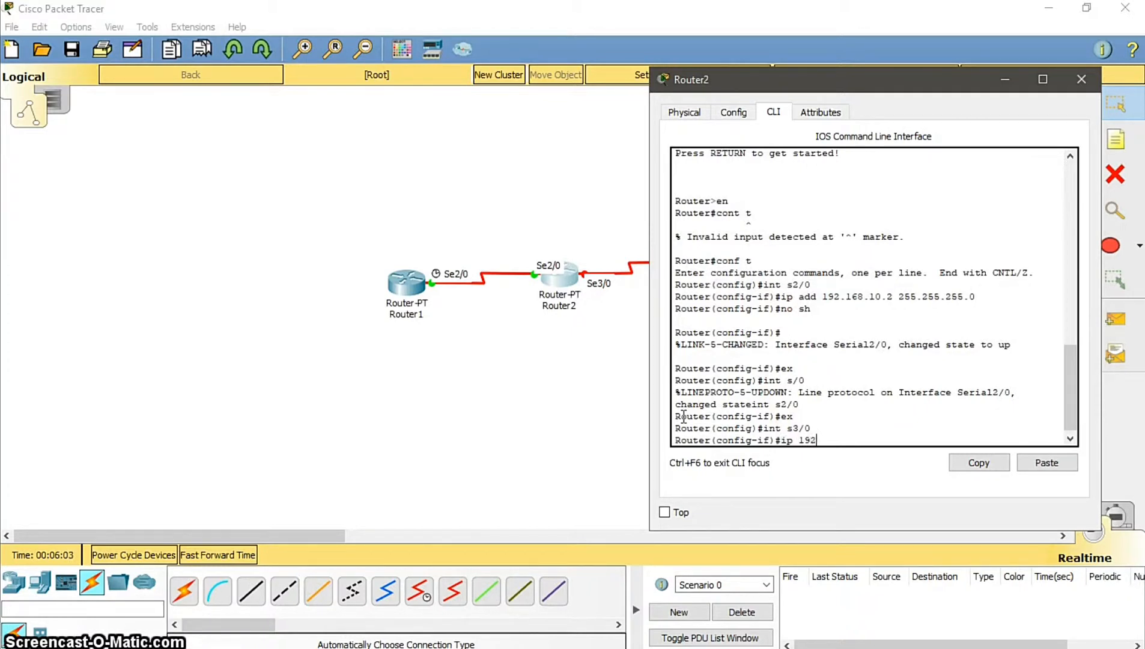
type(".168")
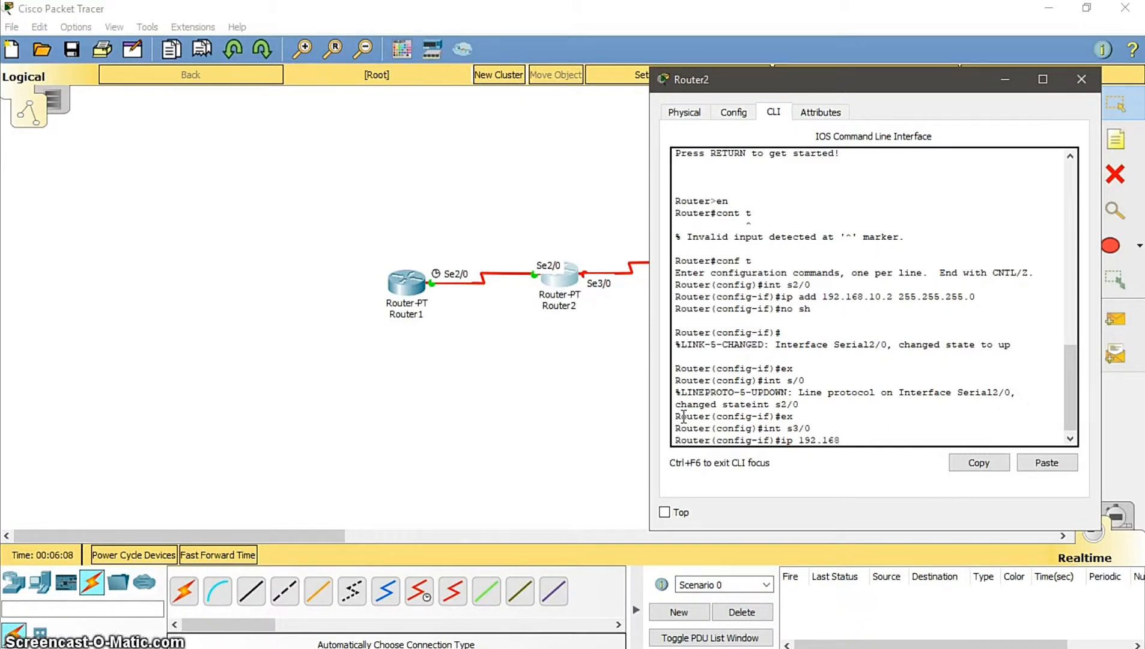
type(".20")
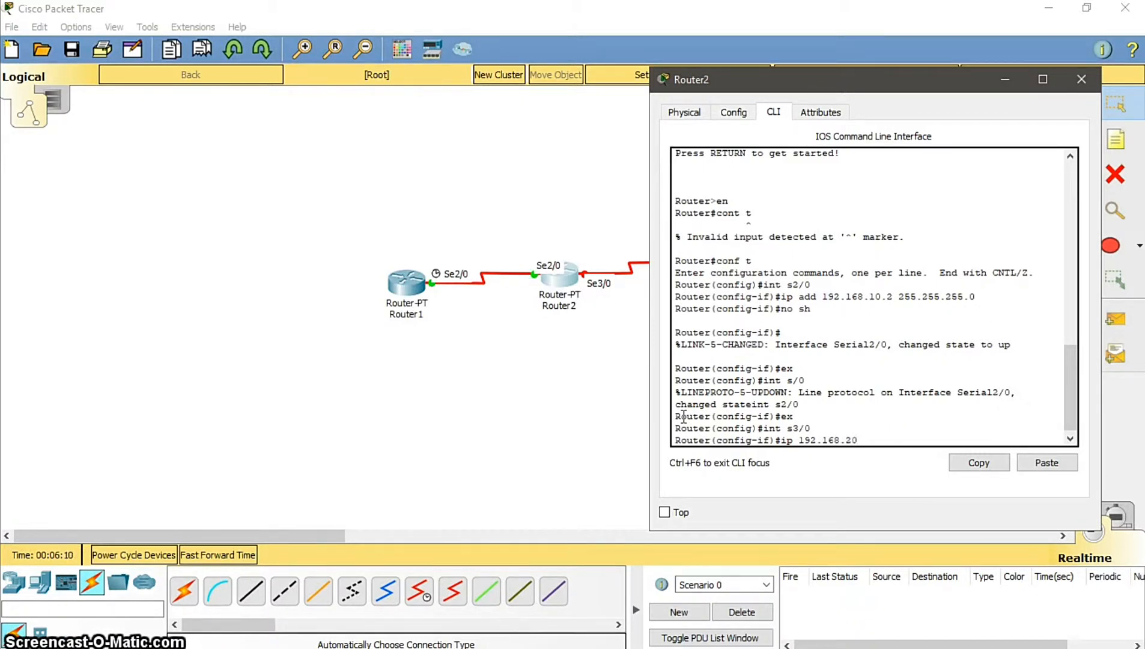
type(".1")
type(" 25")
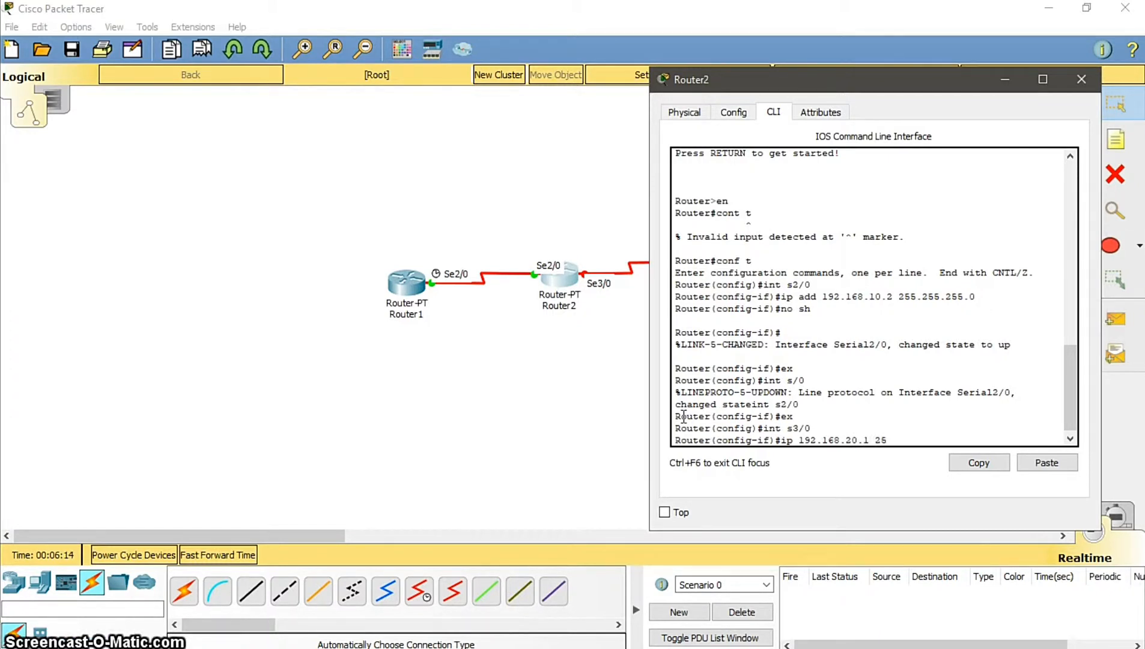
type("5.255.25")
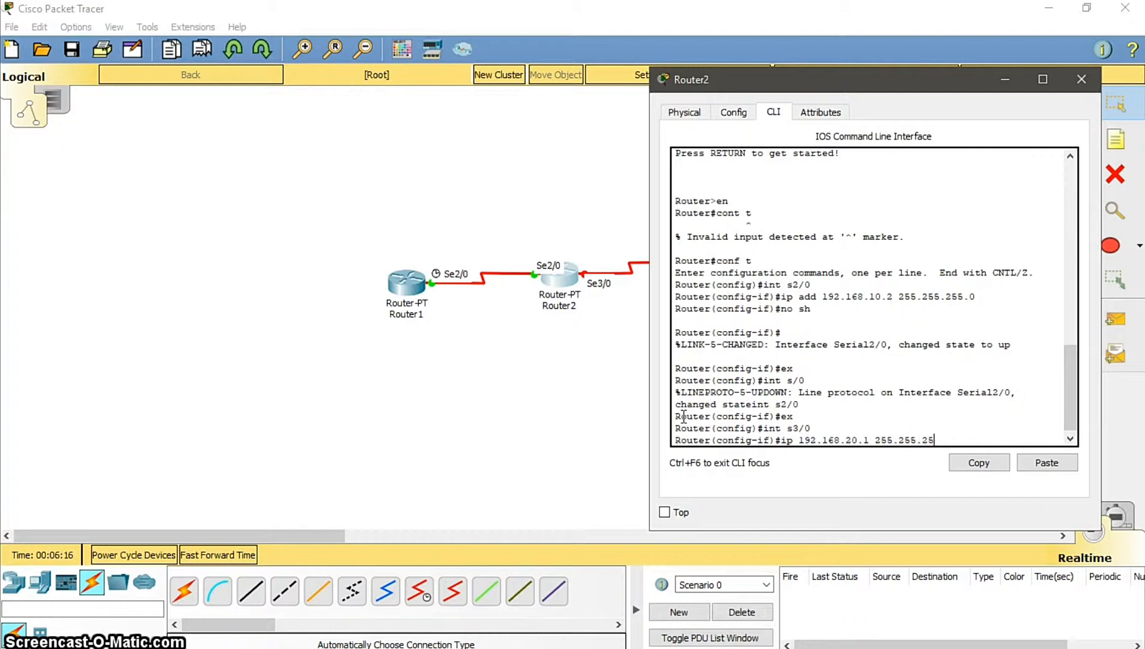
type("5.0")
key("Return")
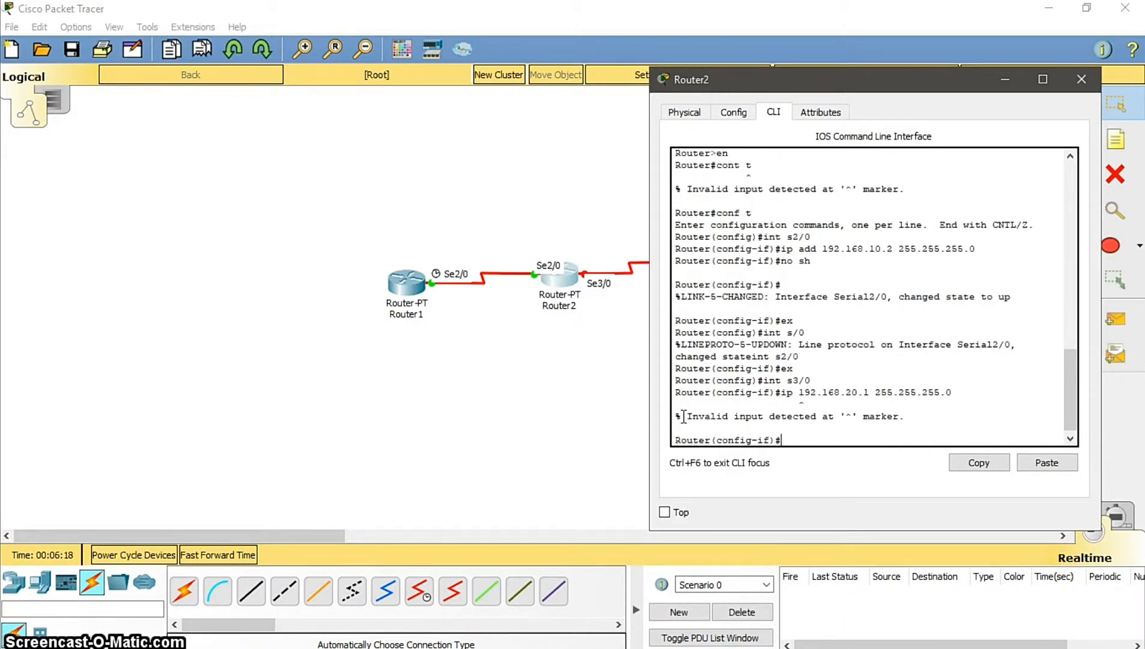
key("Up")
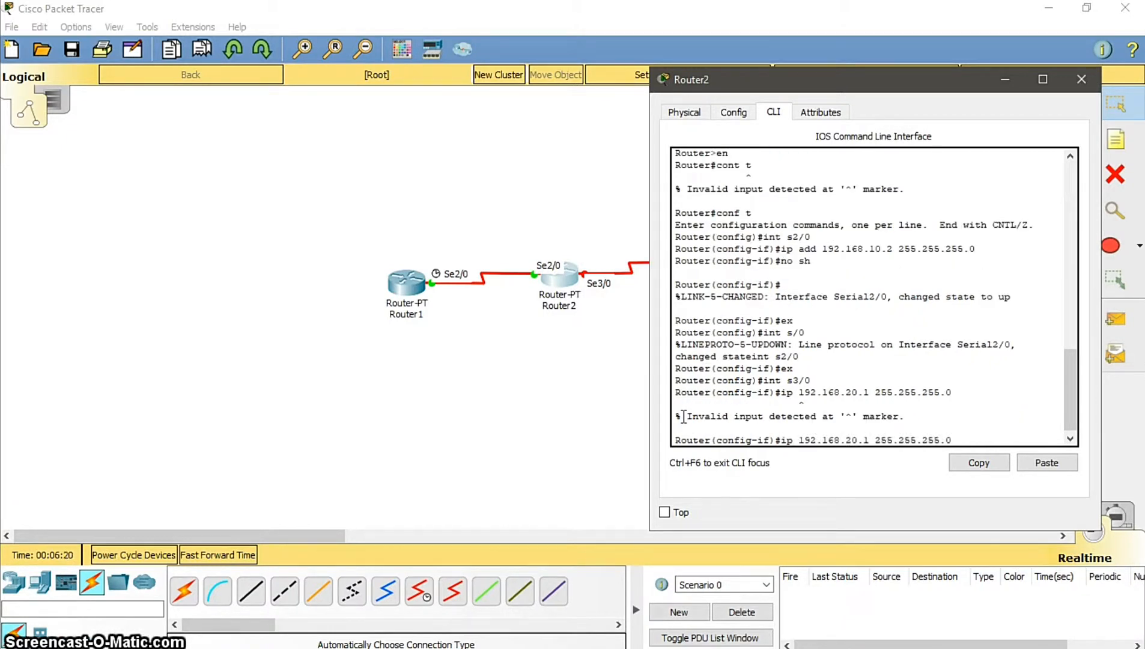
type("add")
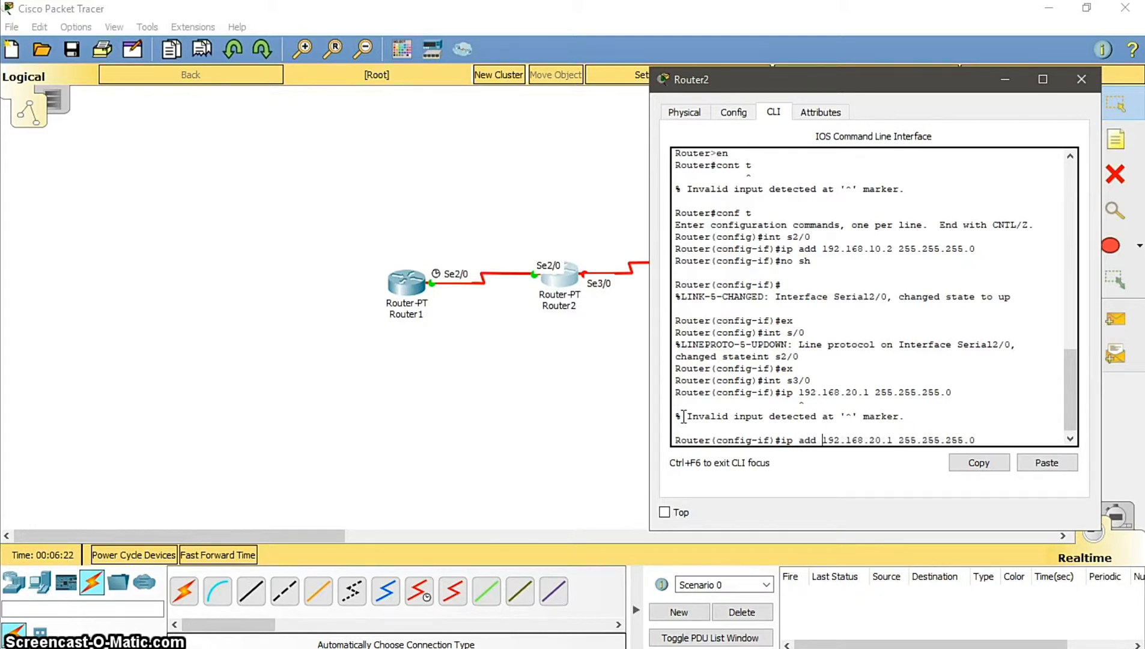
key("Return")
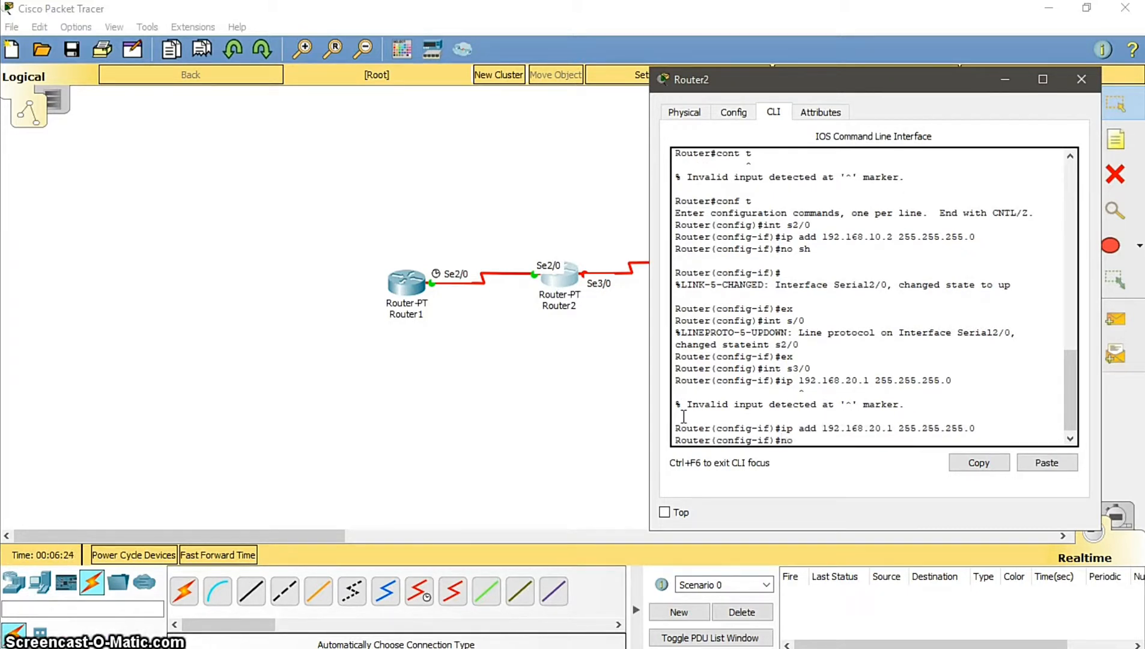
Step: Enable Router2's s3/0 interface with no sh and exit to global configuration mode
type("sh")
key("Return")
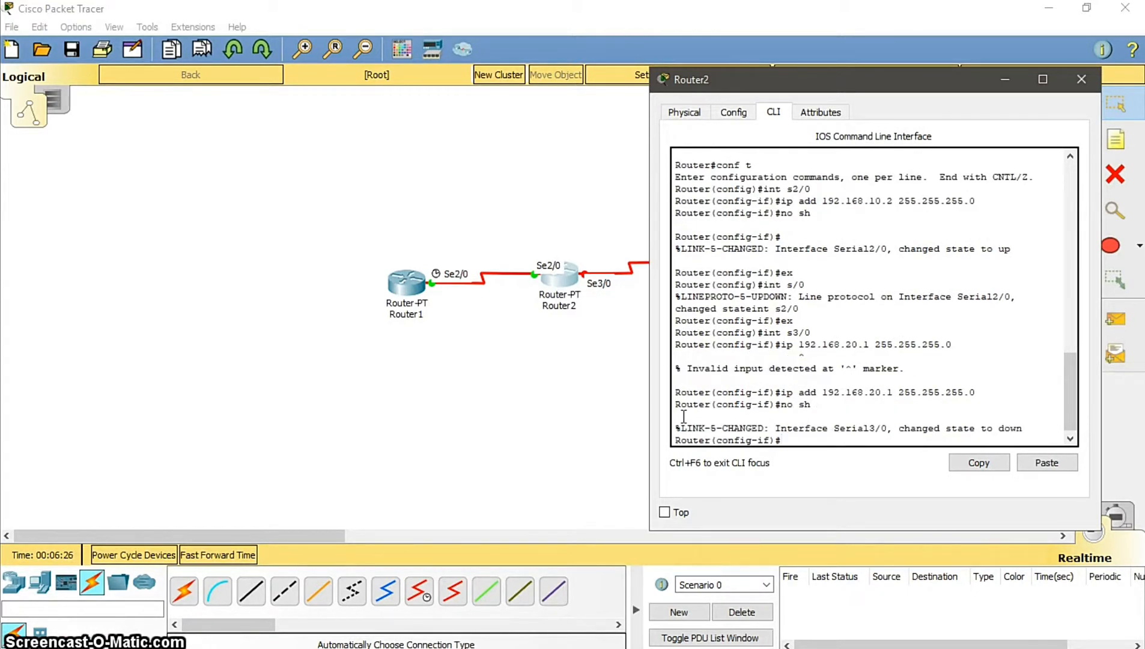
type("ex")
key("Return")
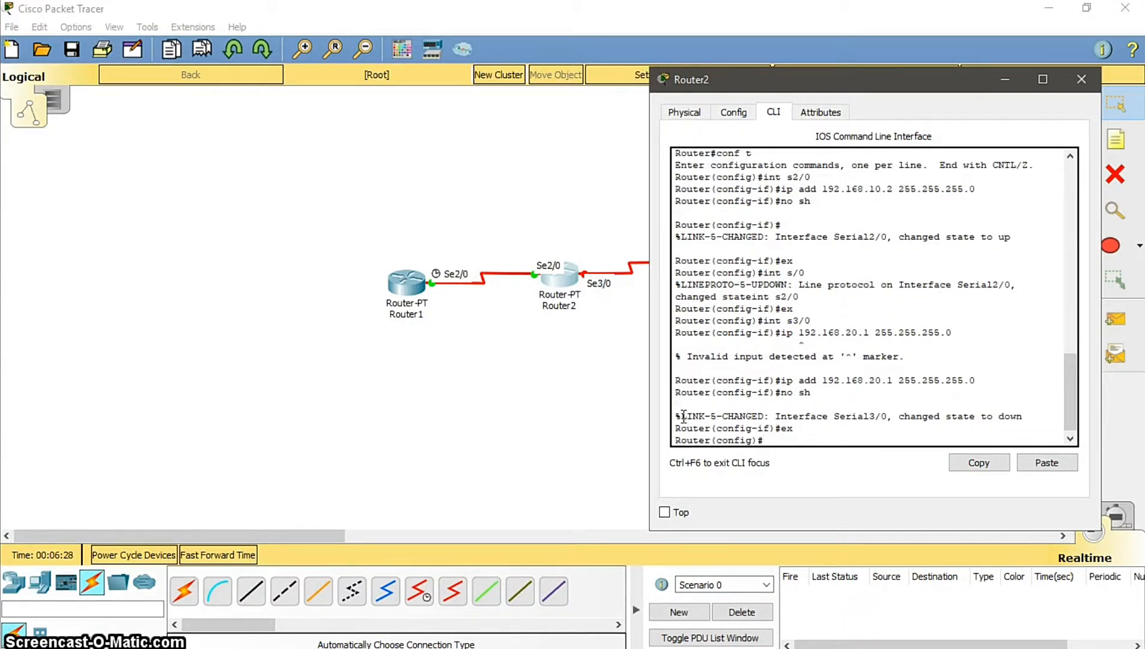
Step: Leave configuration mode on Router2, save its configuration with write, and close its window
type("ex")
key("Return")
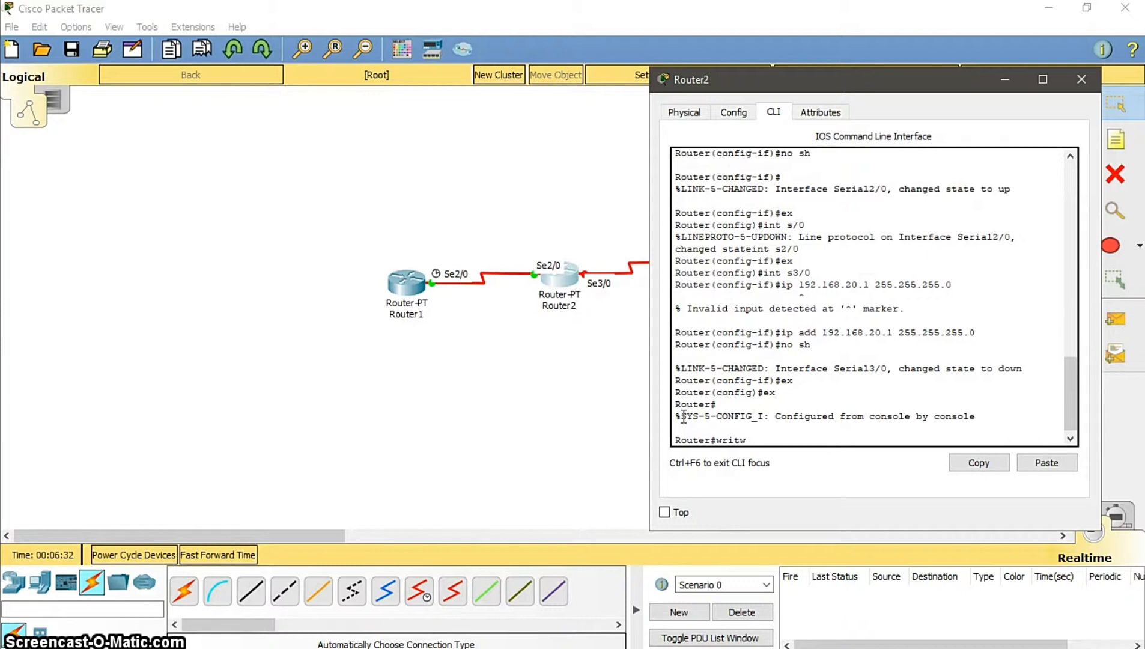
type("write")
key("Return")
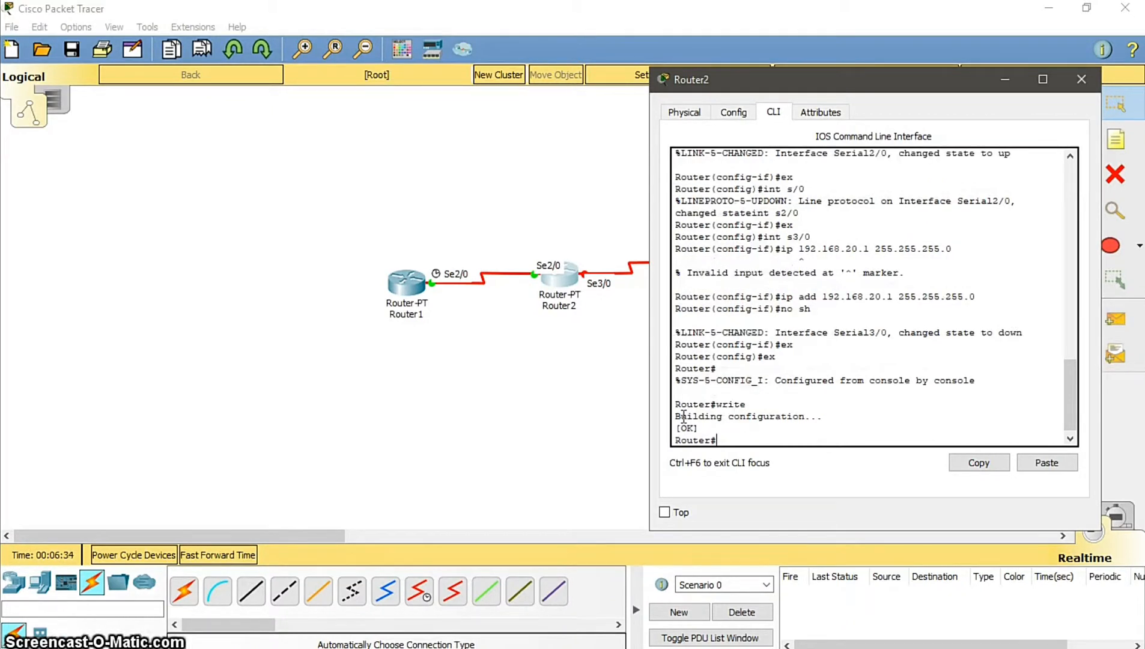
left_click(1082, 79)
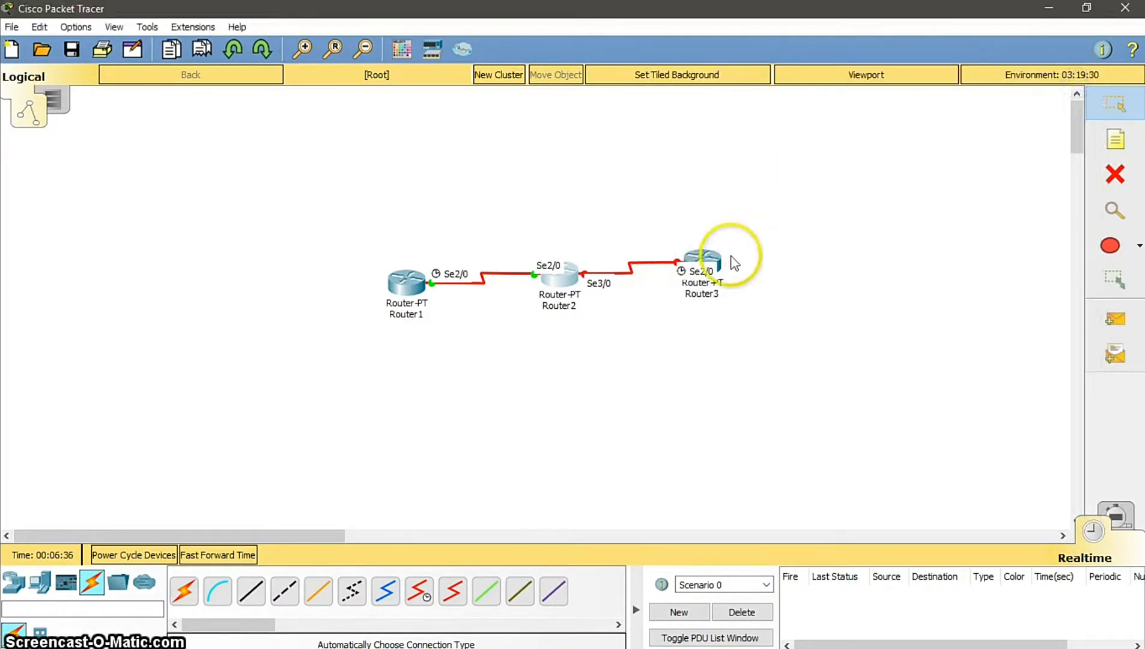
Step: Open Router3's command line and decline the initial configuration dialog
left_click(709, 267)
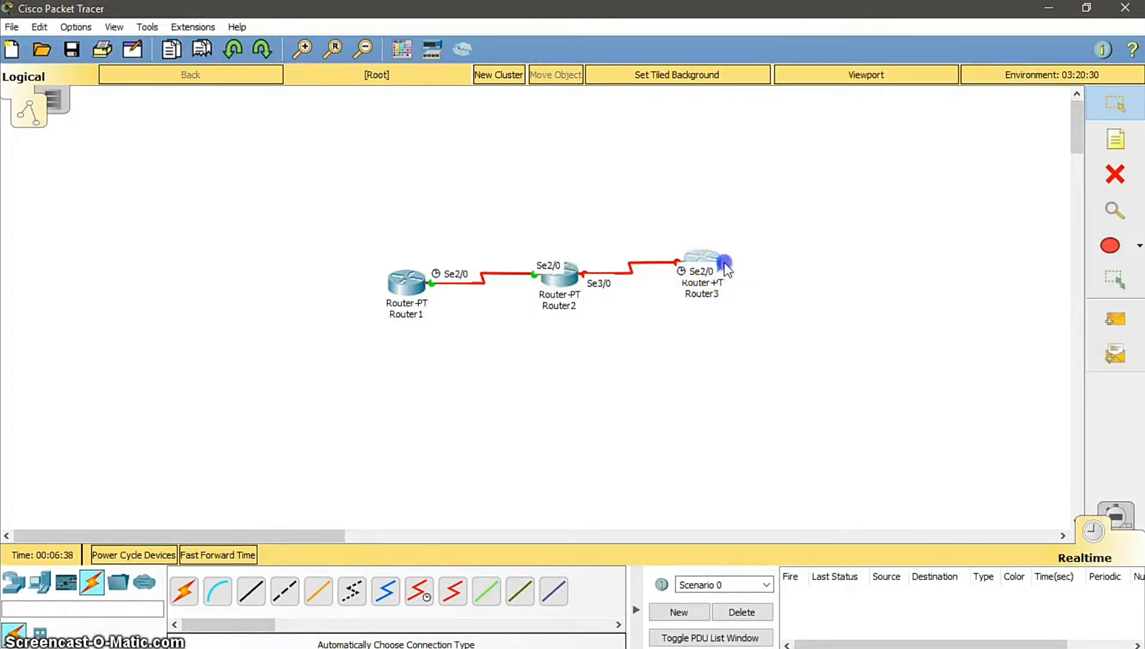
left_click(471, 127)
left_click(589, 335)
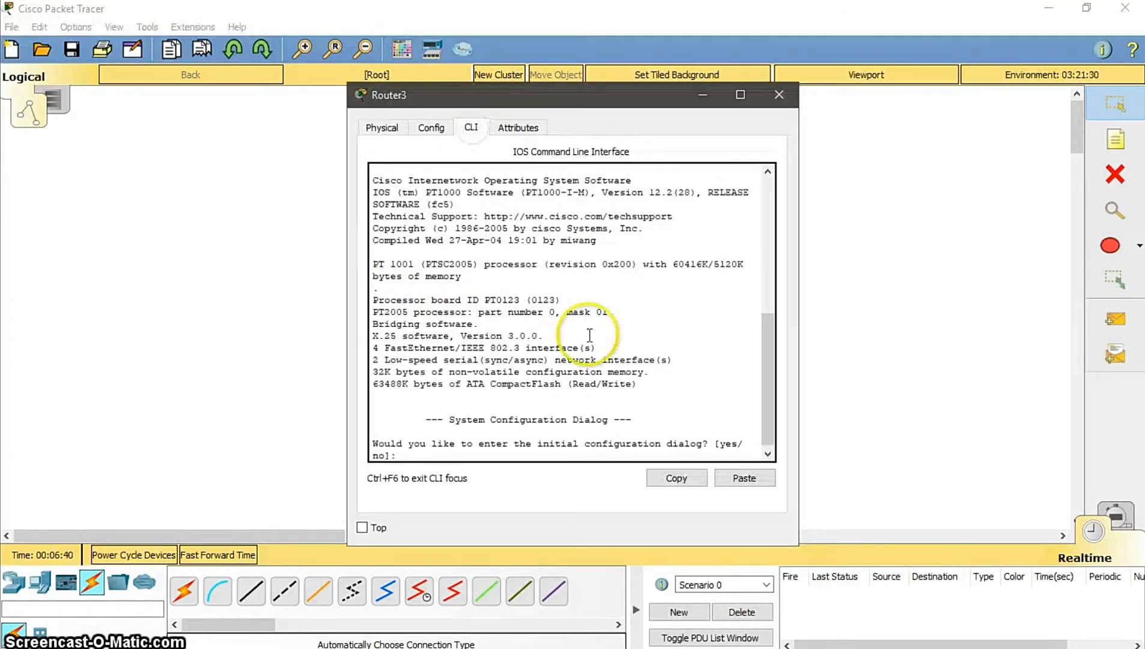
type("n")
key("Return")
key("Return")
Step: Enter privileged mode and then global configuration mode on Router3 with en and conf t
type("en")
key("Return")
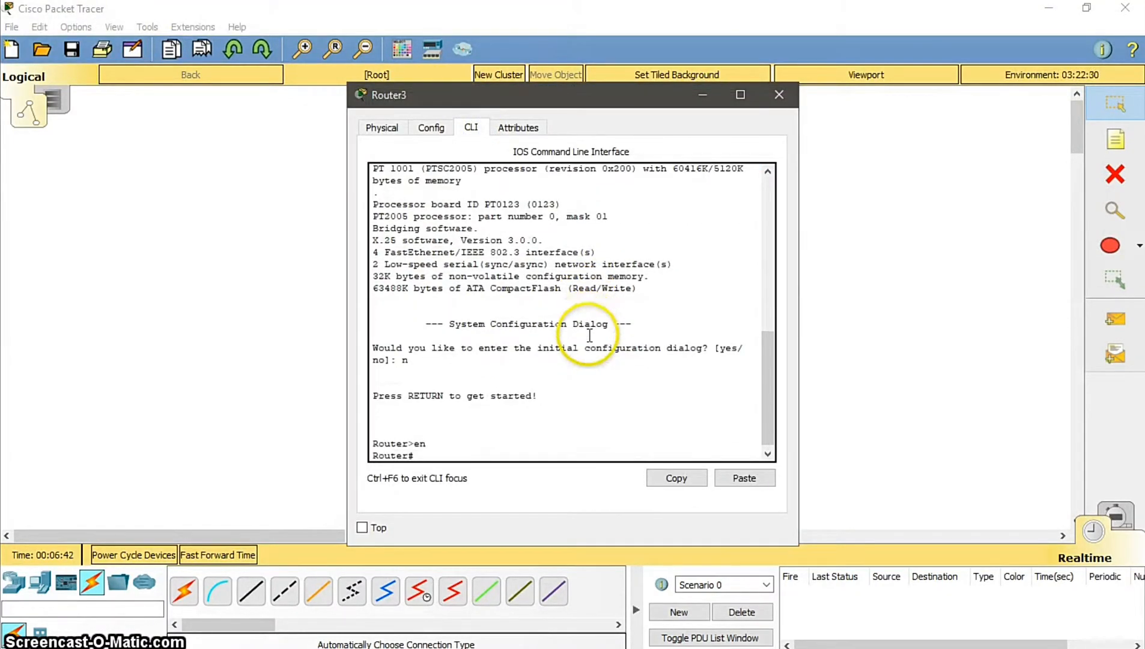
type("con")
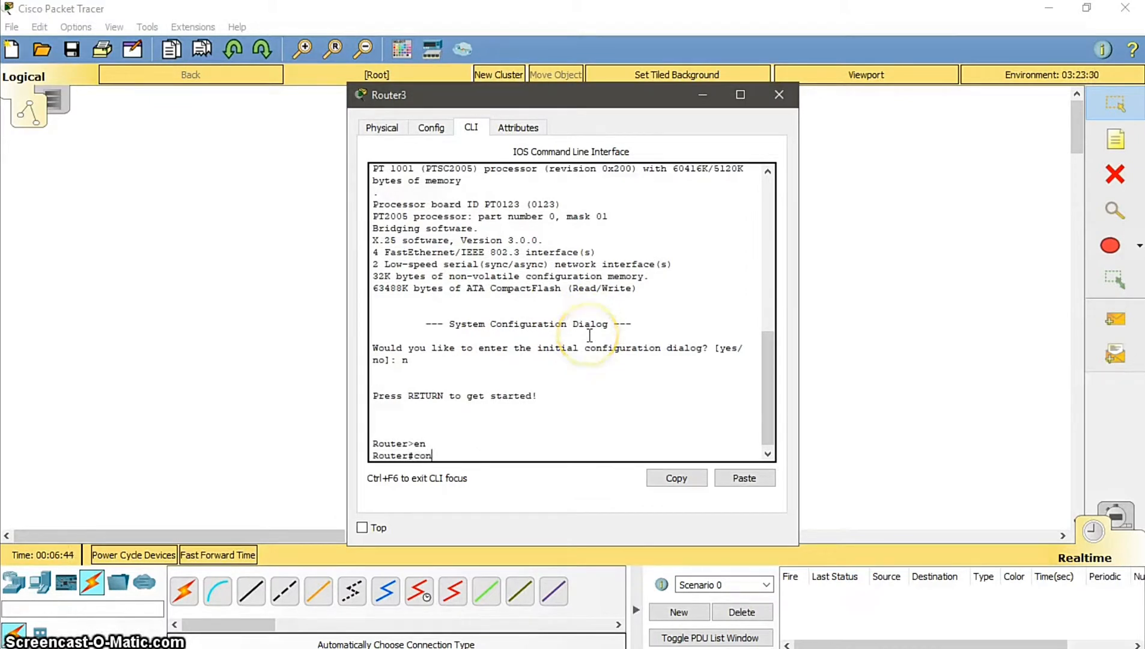
type("f t")
key("Return")
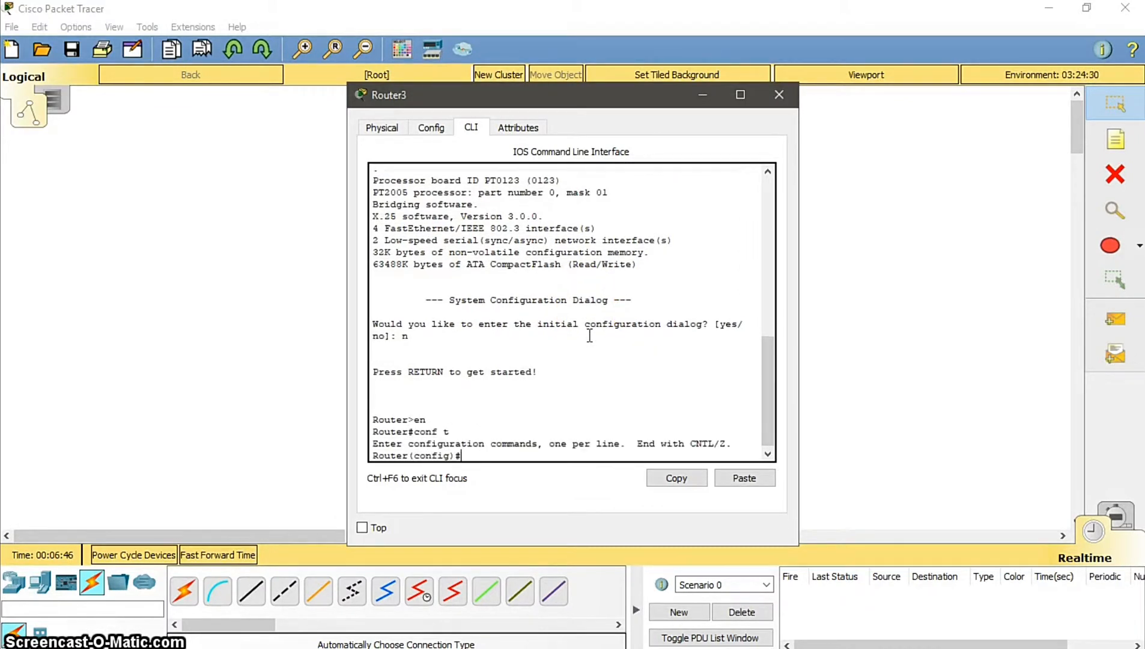
Step: Try to enter Router3's interface configuration with int 2/0, moving its window aside to uncover the topology
type("int")
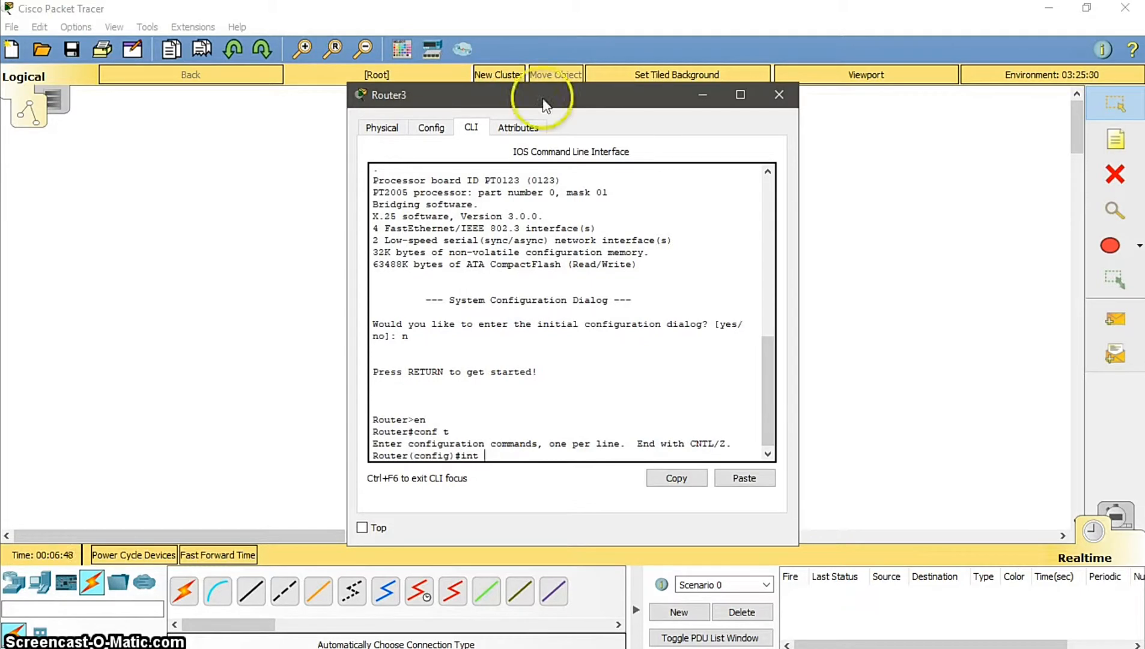
left_click_drag(522, 91, 296, 111)
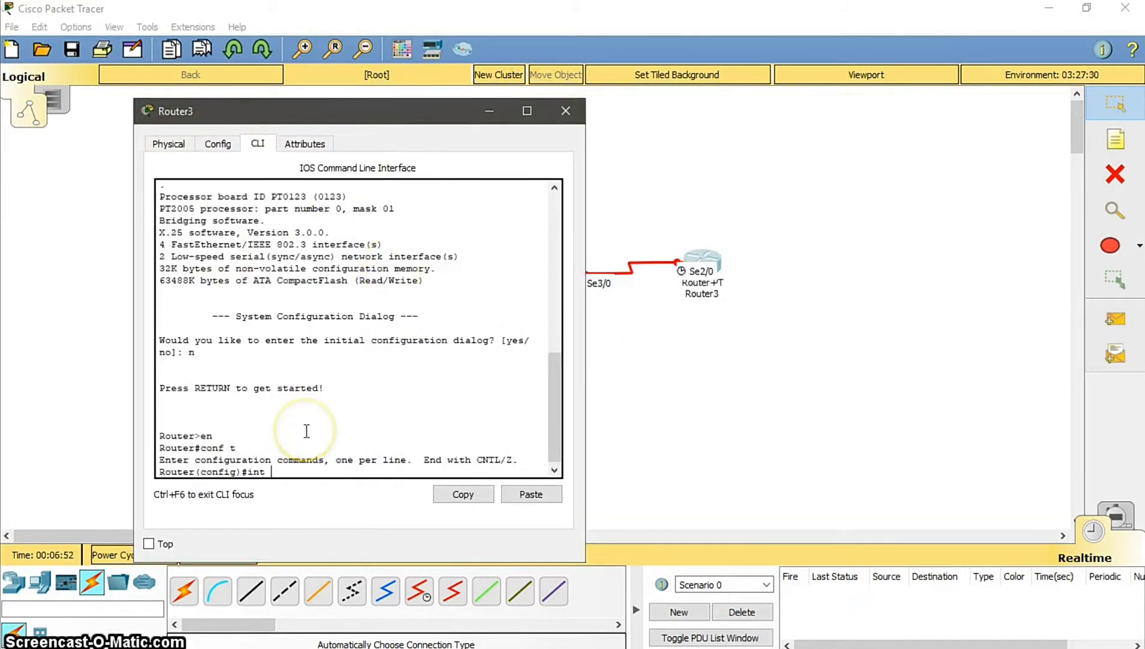
type("2/")
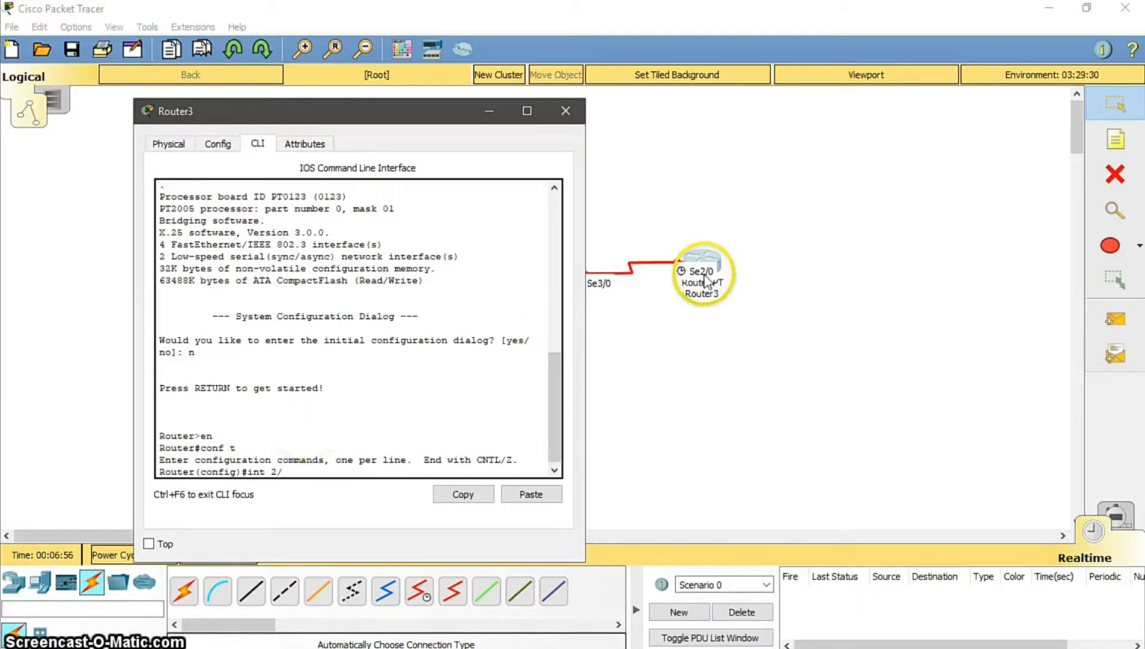
type("0")
key("Return")
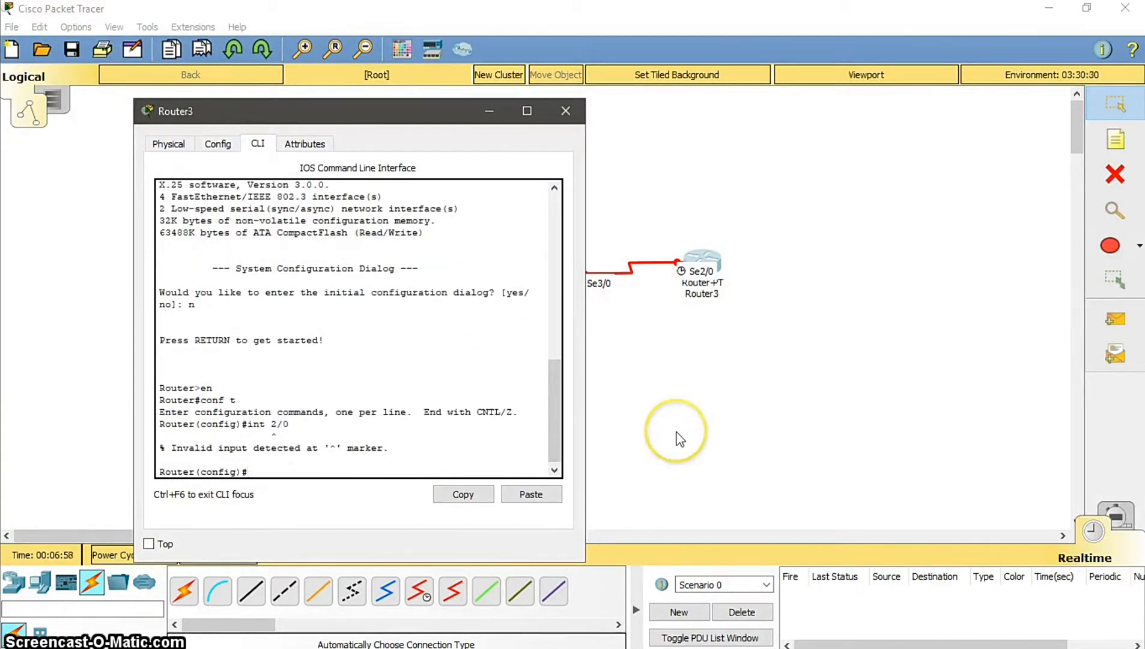
Step: Enter configuration of Router3's serial interface with int s2/0
type("int 2/0")
key("Left")
key("Left")
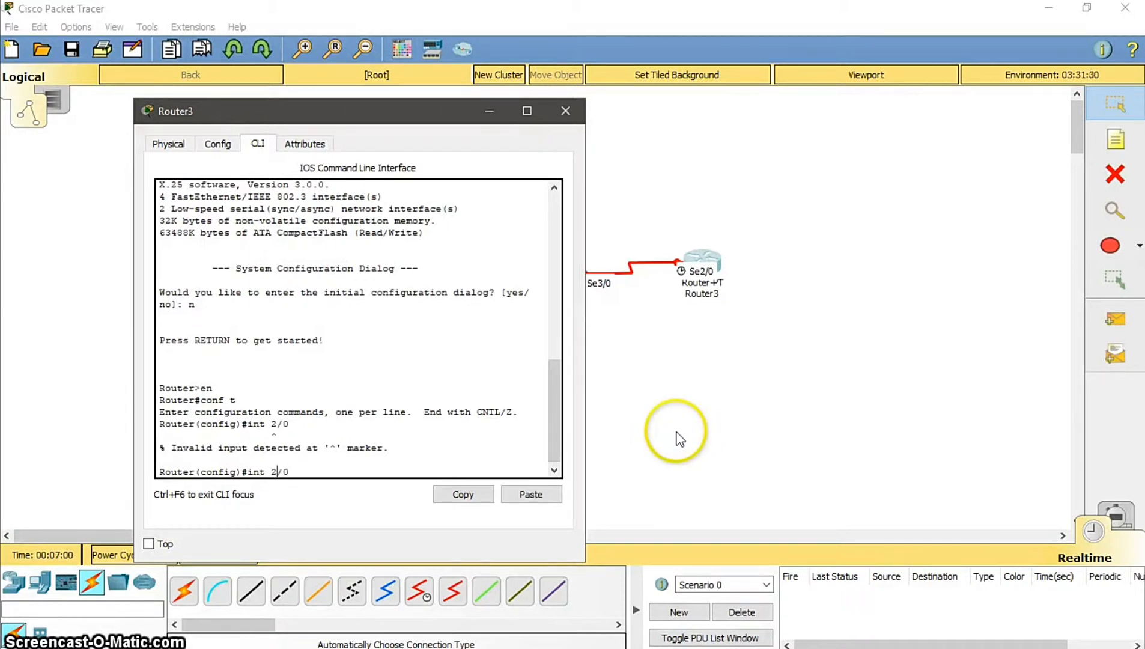
type("s")
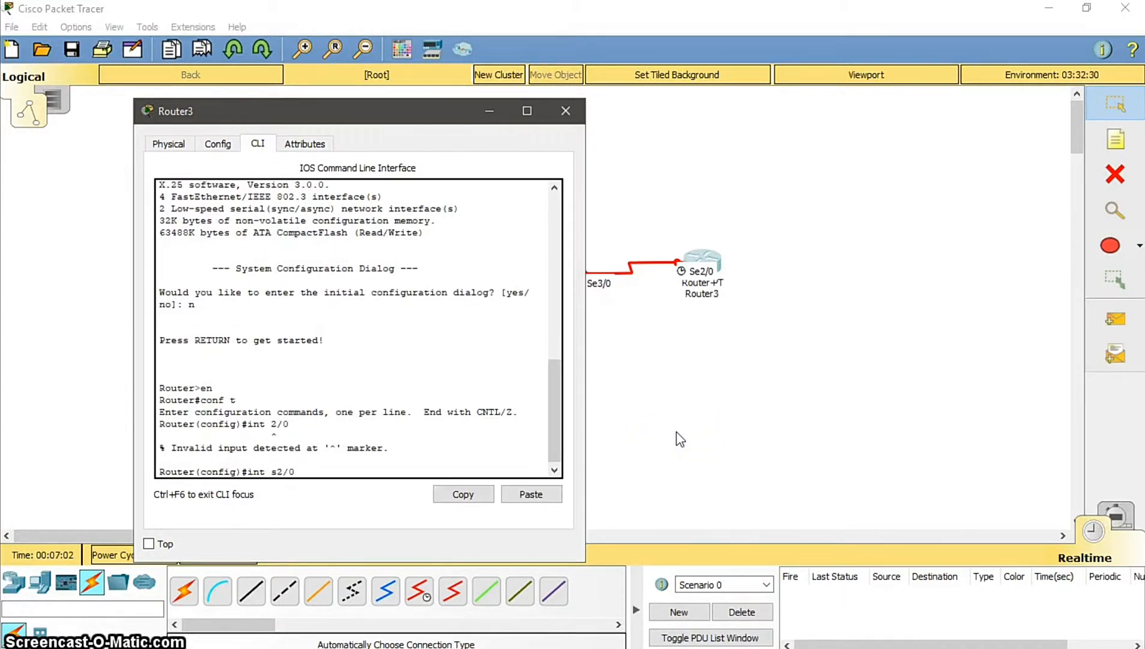
key("Return")
Step: Assign IP address 192.168.20.2 with mask 255.255.255.0 to Router3's s2/0 interface
type("ip ")
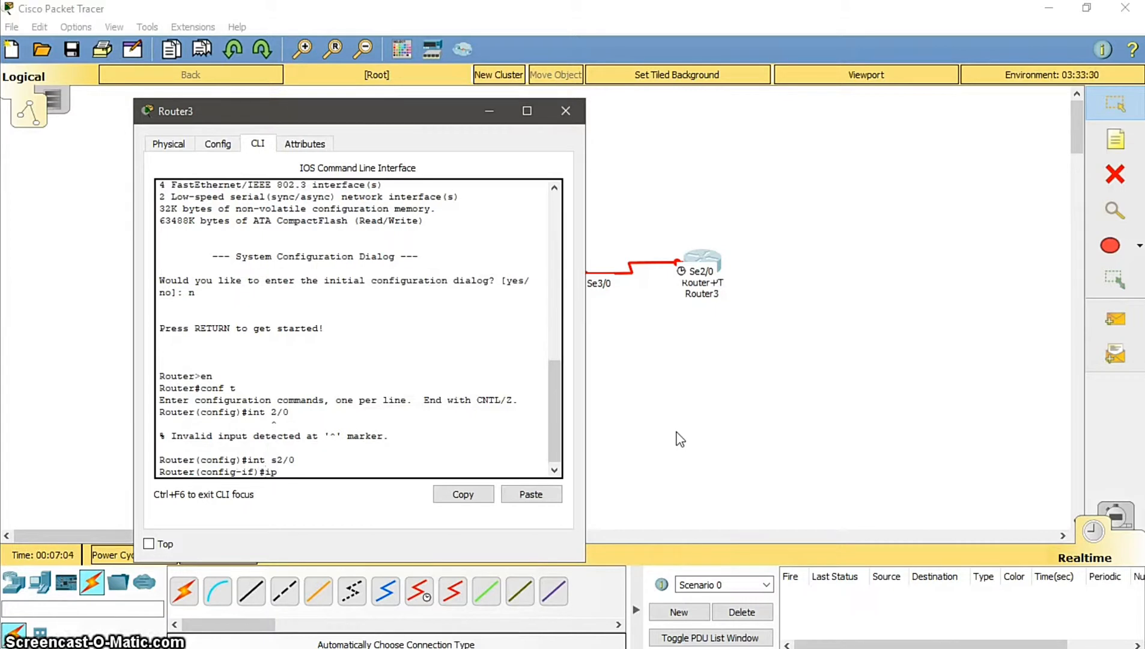
type("add")
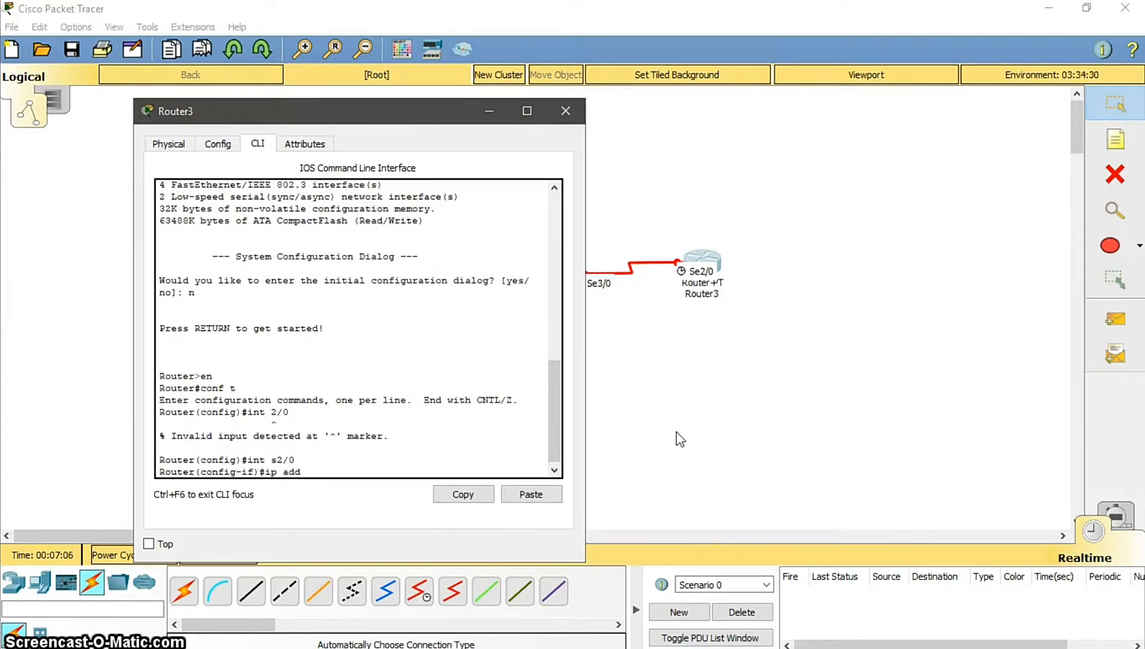
type(" 192.168.20.2 255")
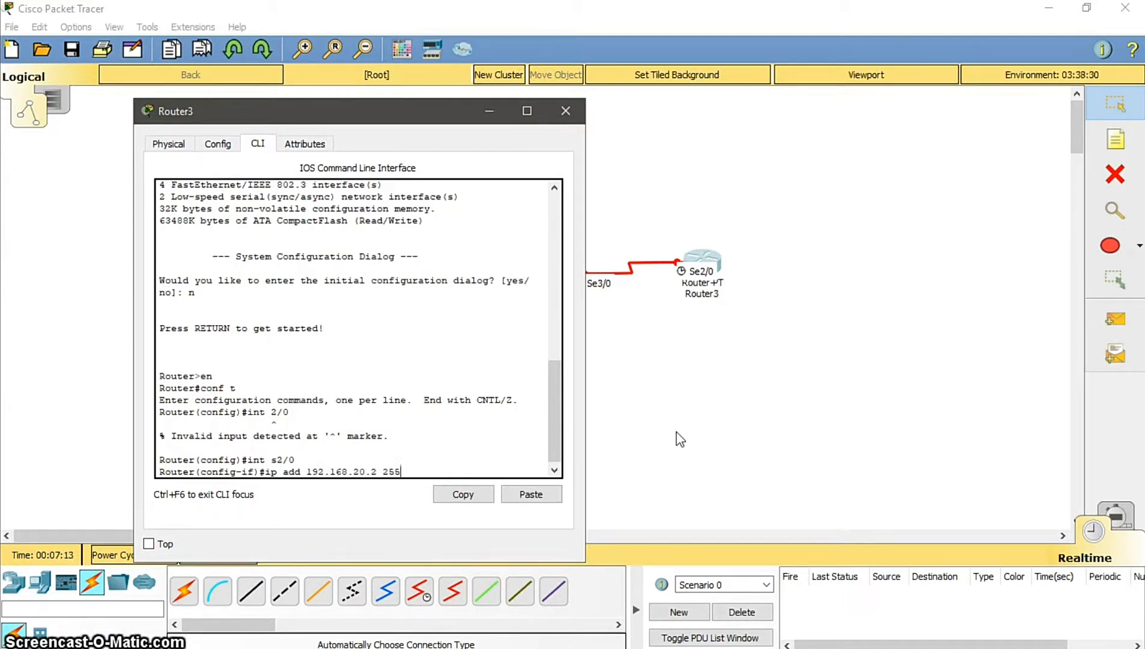
type(".255.255.")
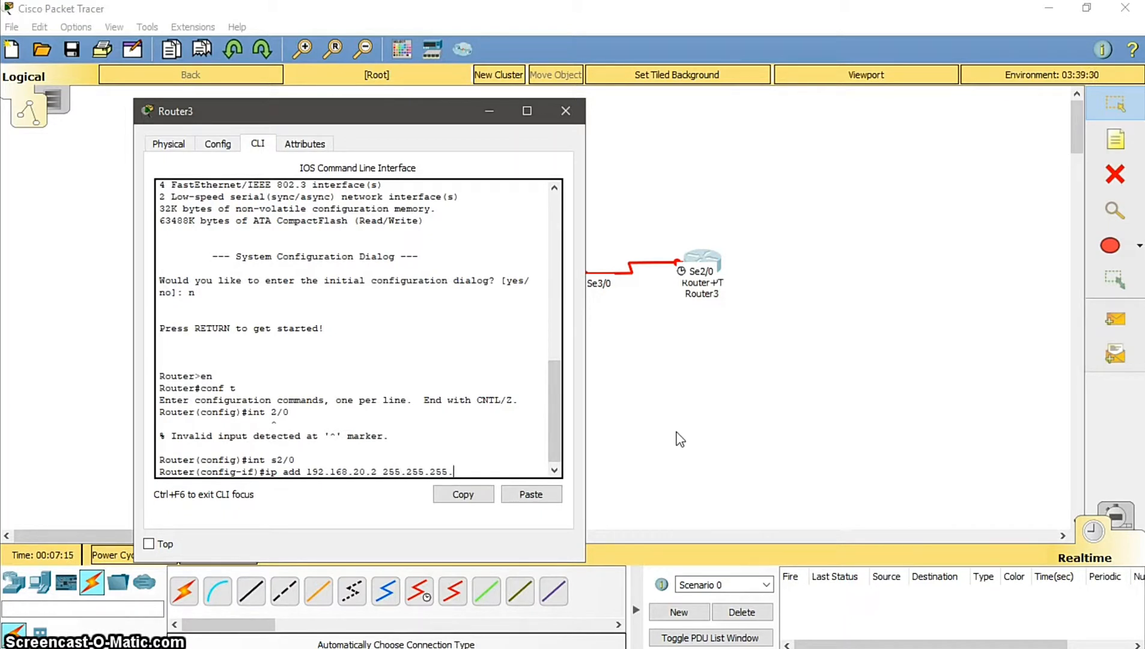
type("0")
key("Return")
Step: Enable Router3's s2/0 interface with no sh and exit to global configuration mode
type("no sh")
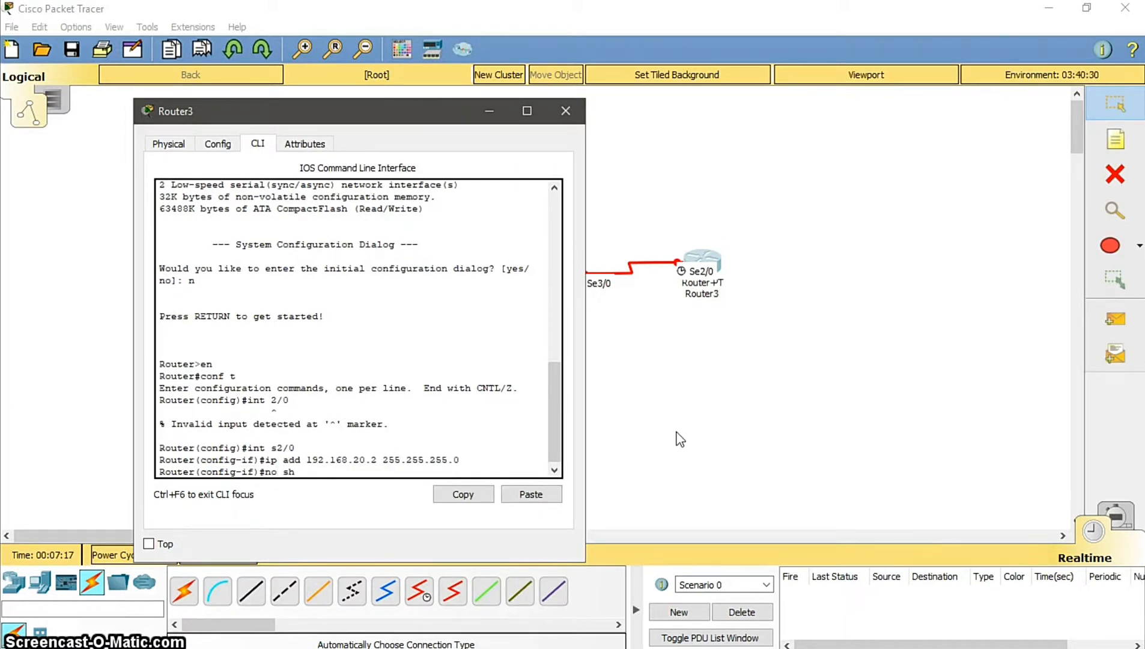
key("Return")
type("ex")
key("Return")
Step: Leave configuration mode on Router3, save its configuration with write, and close its window
type("ex")
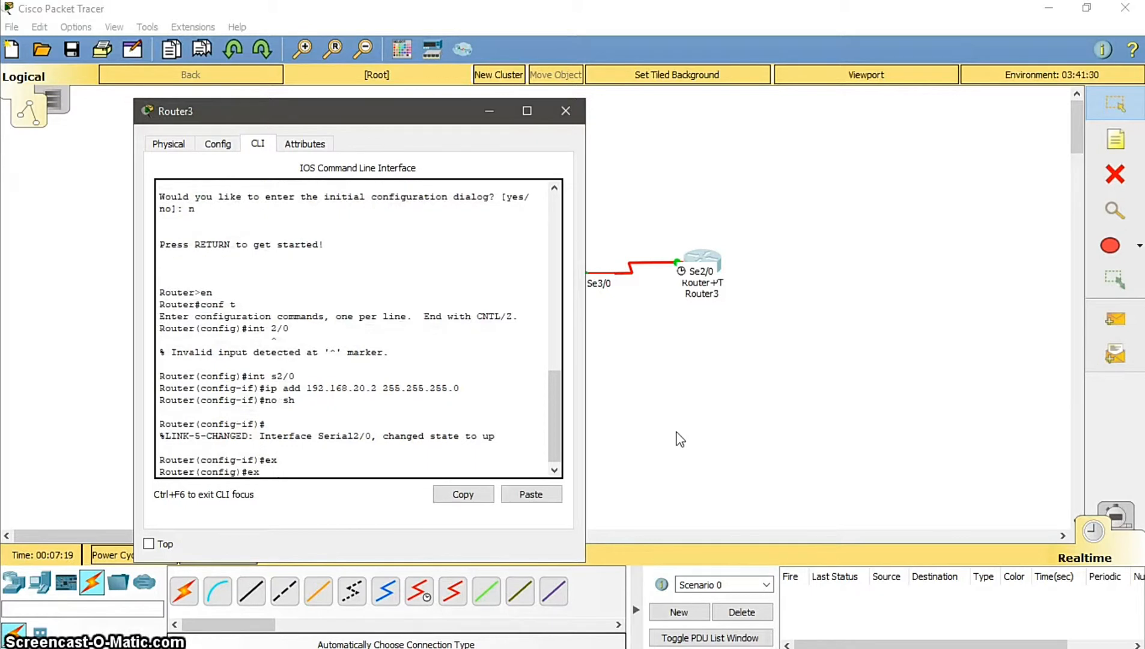
key("Return")
type("write")
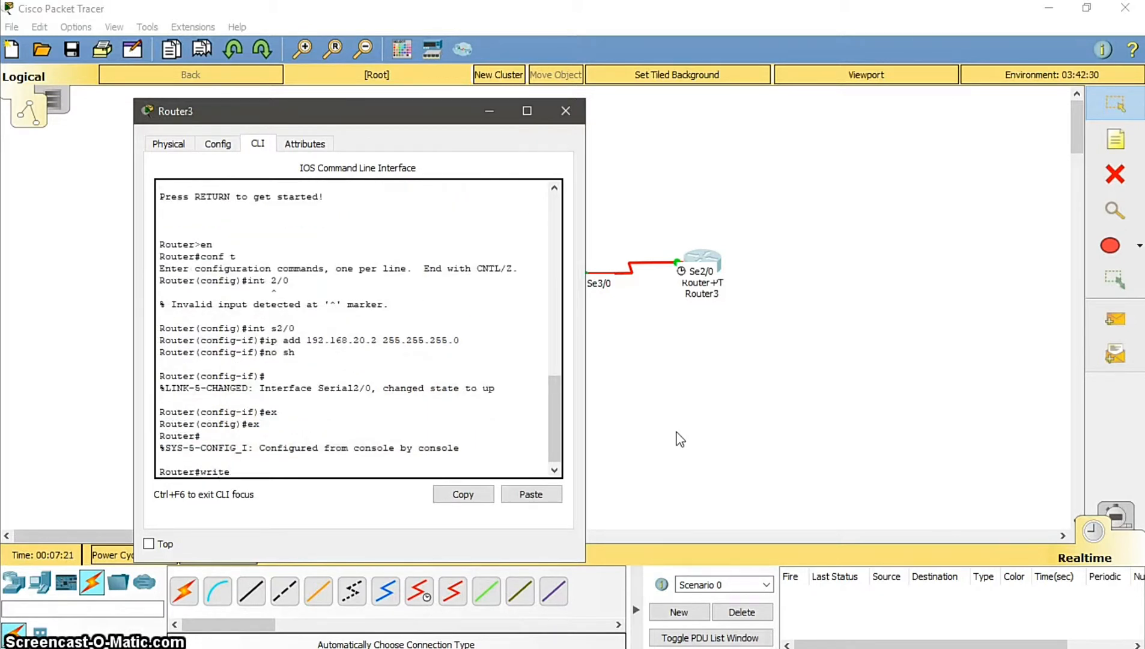
key("Return")
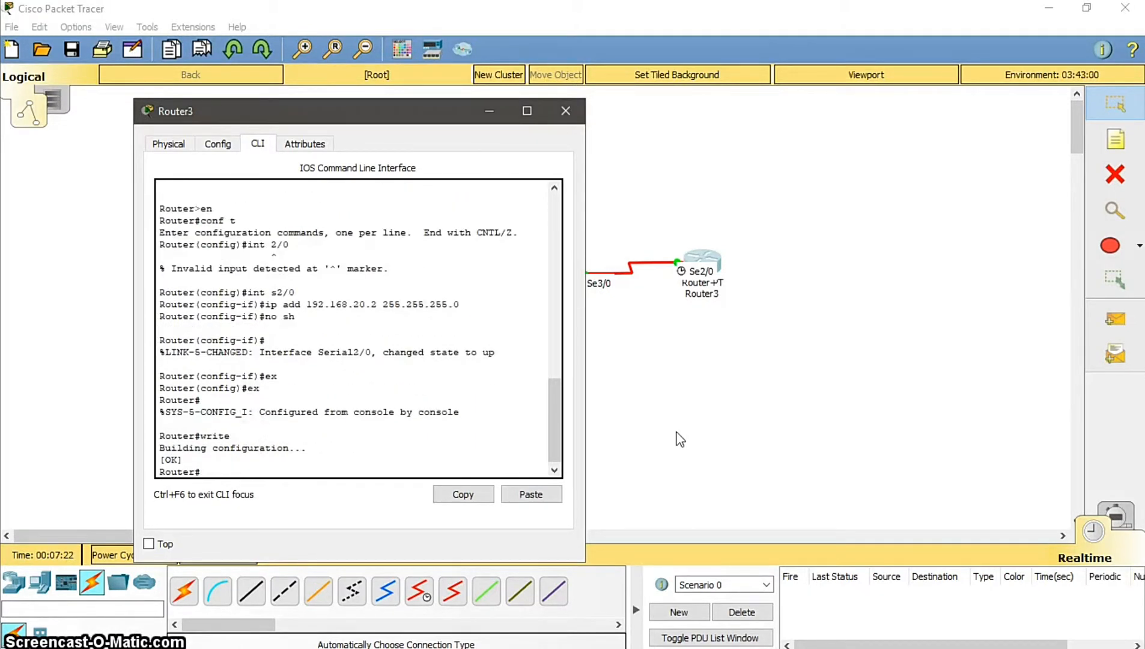
left_click(564, 112)
Step: Send a simple PDU from Router1 to Router2 to test their link
left_click(1117, 320)
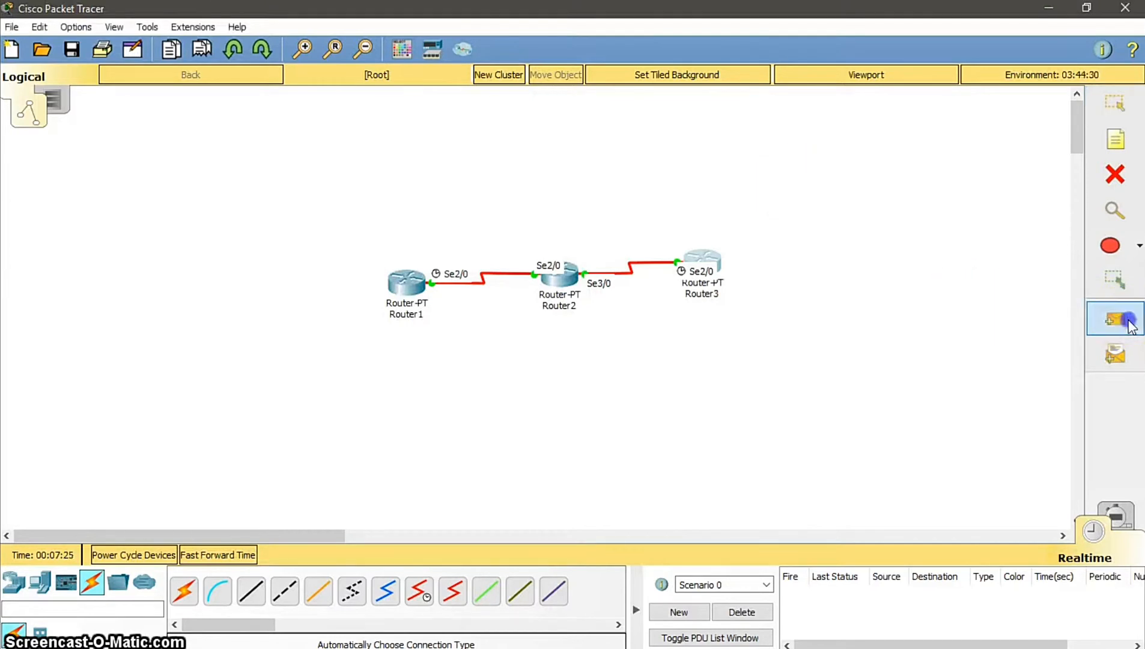
left_click(409, 288)
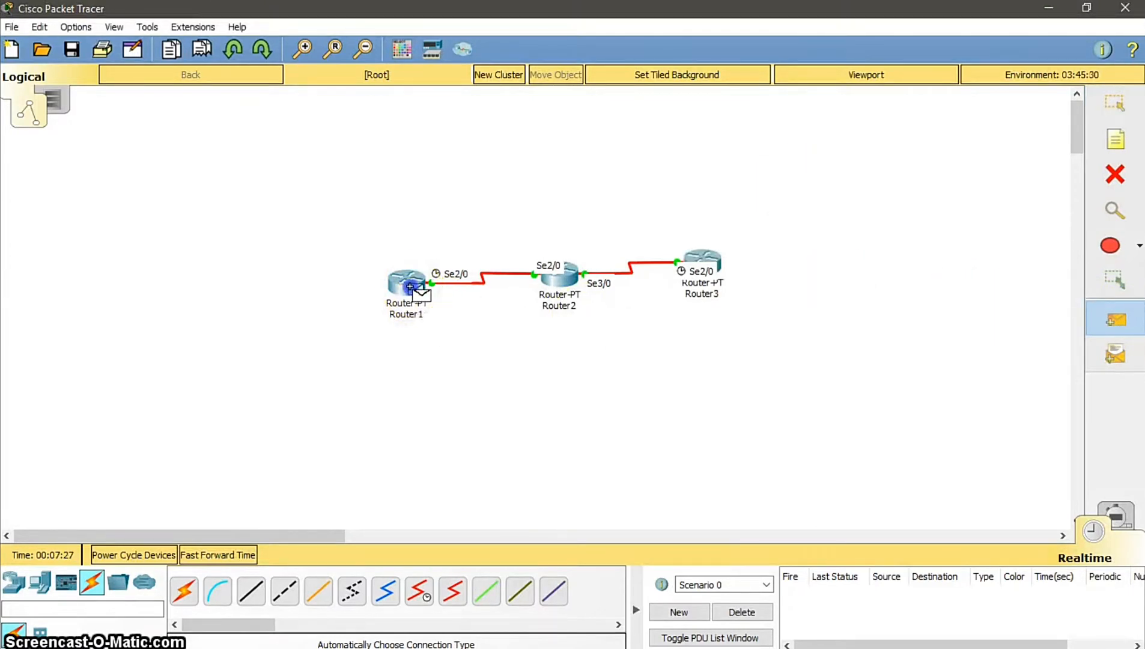
left_click(558, 281)
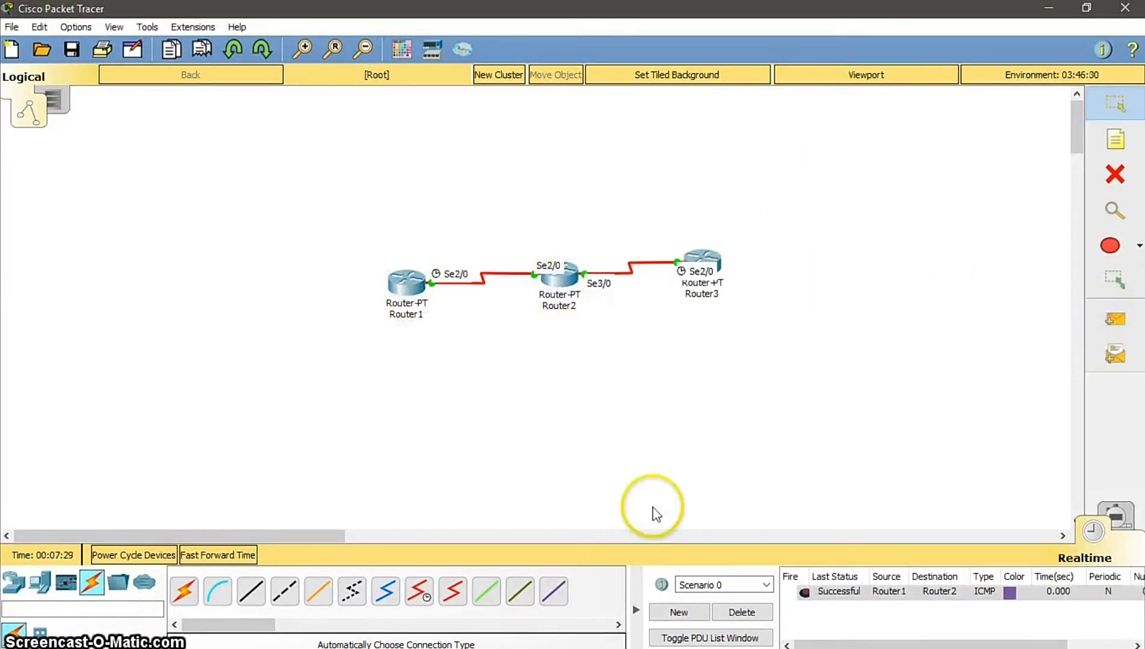
Step: Test the link between Router3 and Router2 by sending a simple PDU in each direction
left_click(1116, 319)
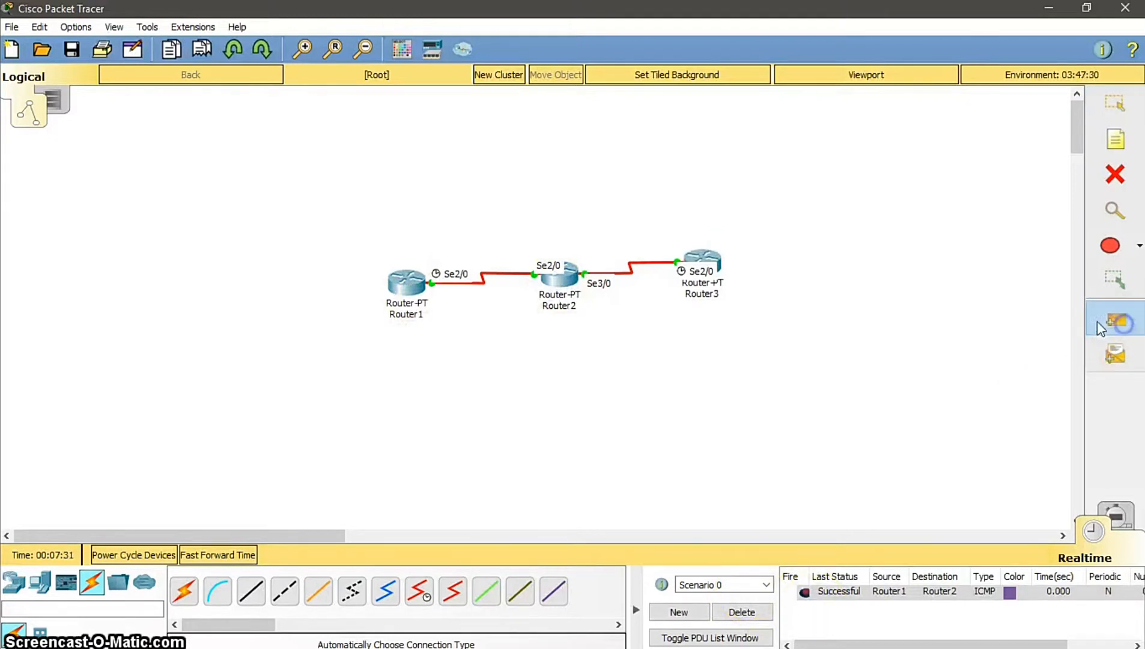
left_click(721, 271)
left_click(532, 284)
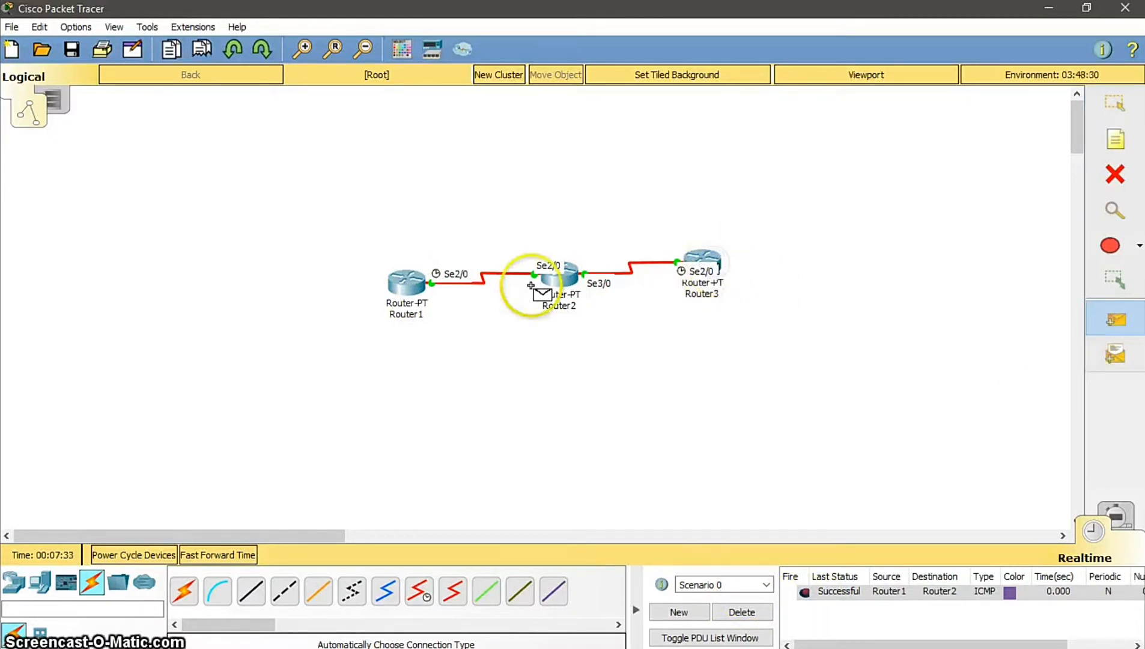
left_click(1117, 319)
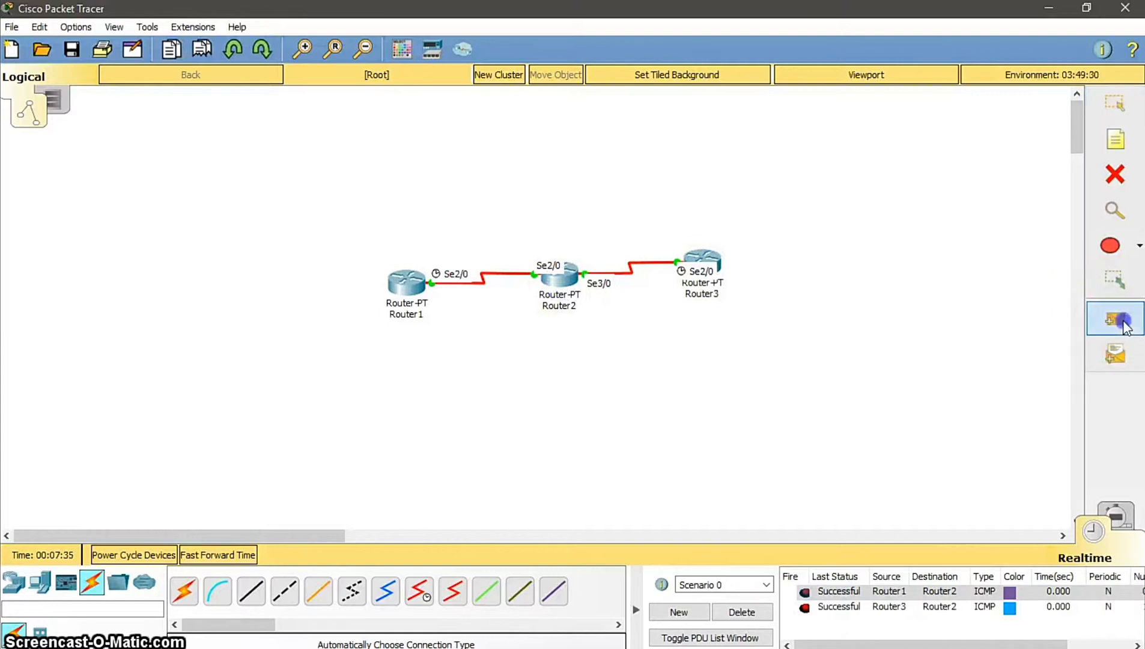
left_click(700, 268)
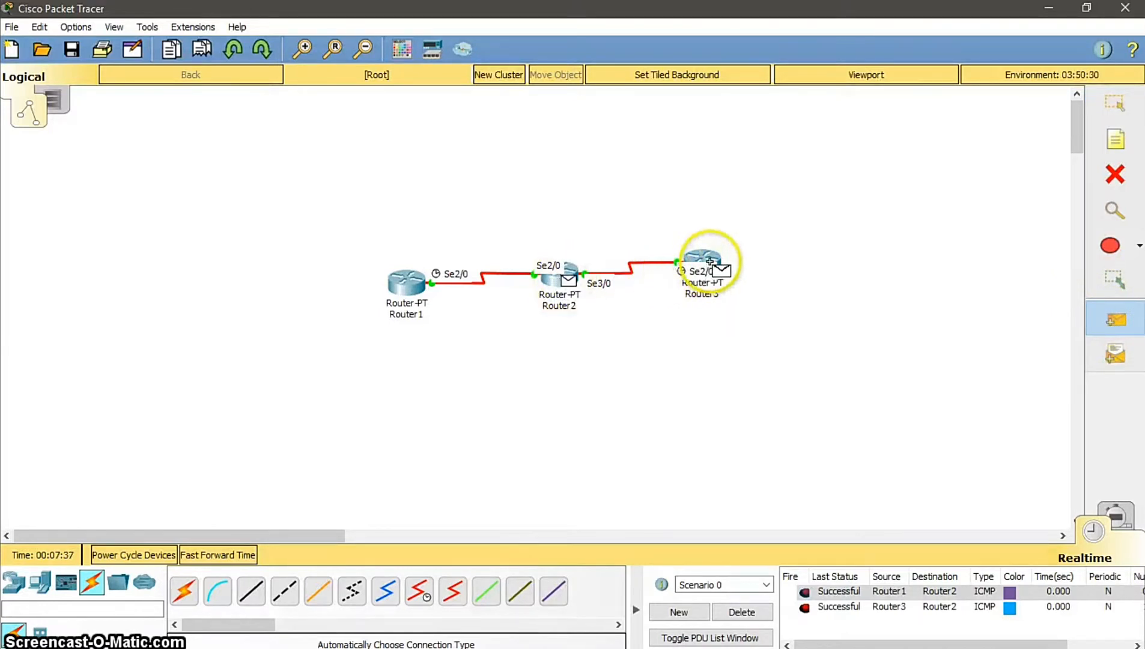
Step: Send a simple PDU from Router2 back to Router1
left_click(1116, 319)
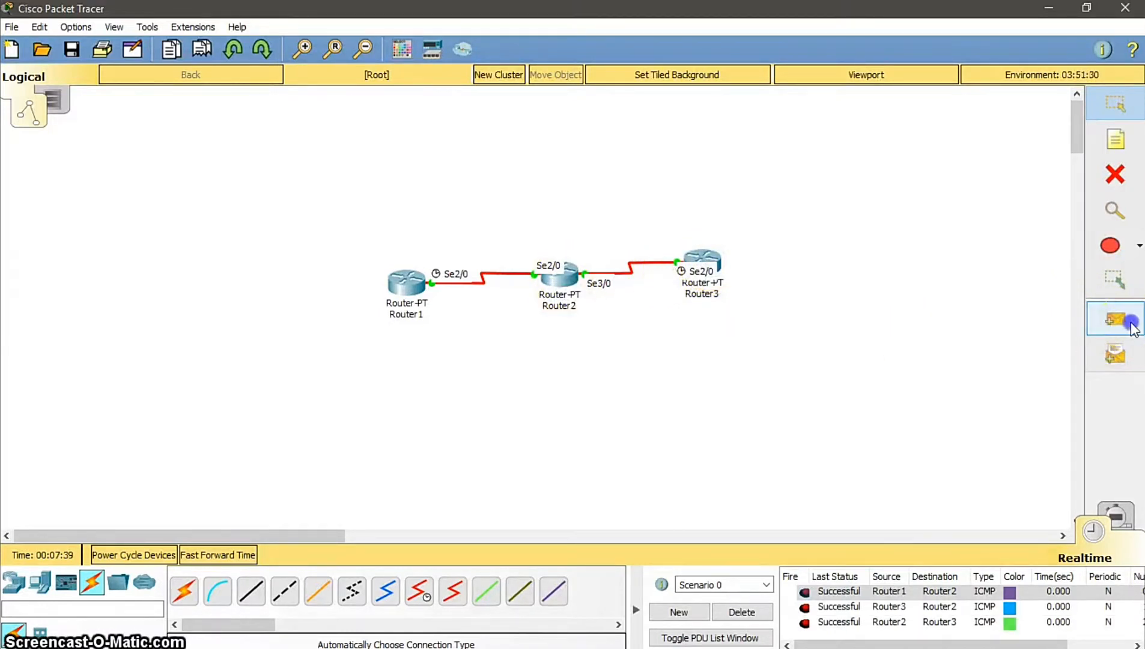
left_click(564, 280)
left_click(405, 284)
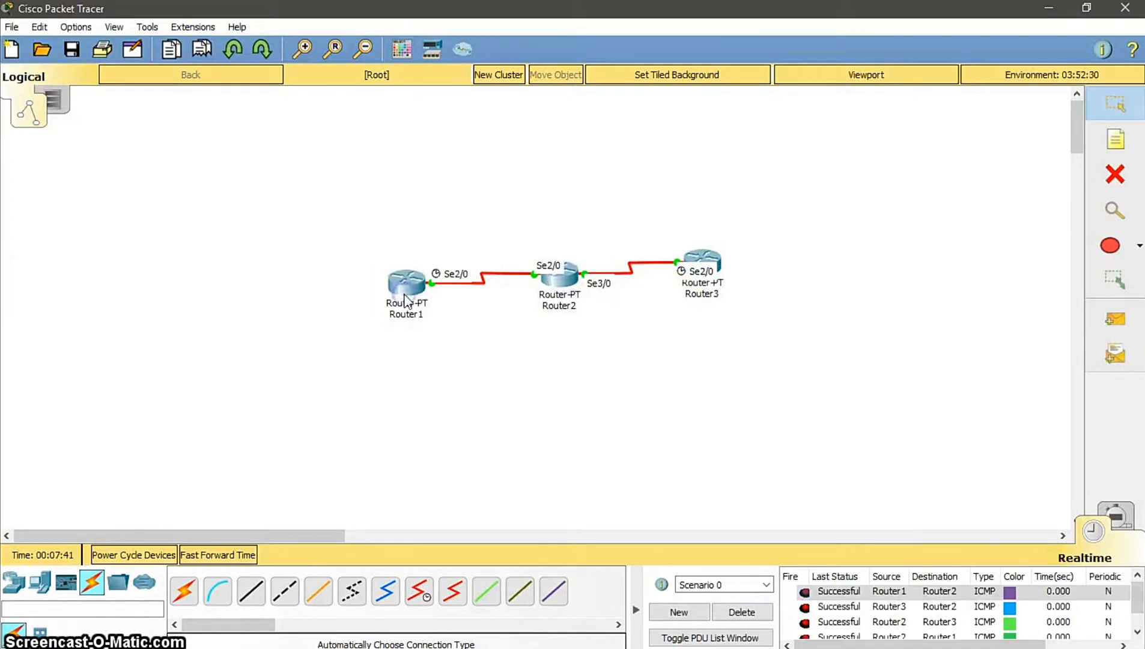
Step: Clear the scenario's PDU list, test the path from Router1 to Router3 with a simple PDU, and delete the result
left_click(754, 614)
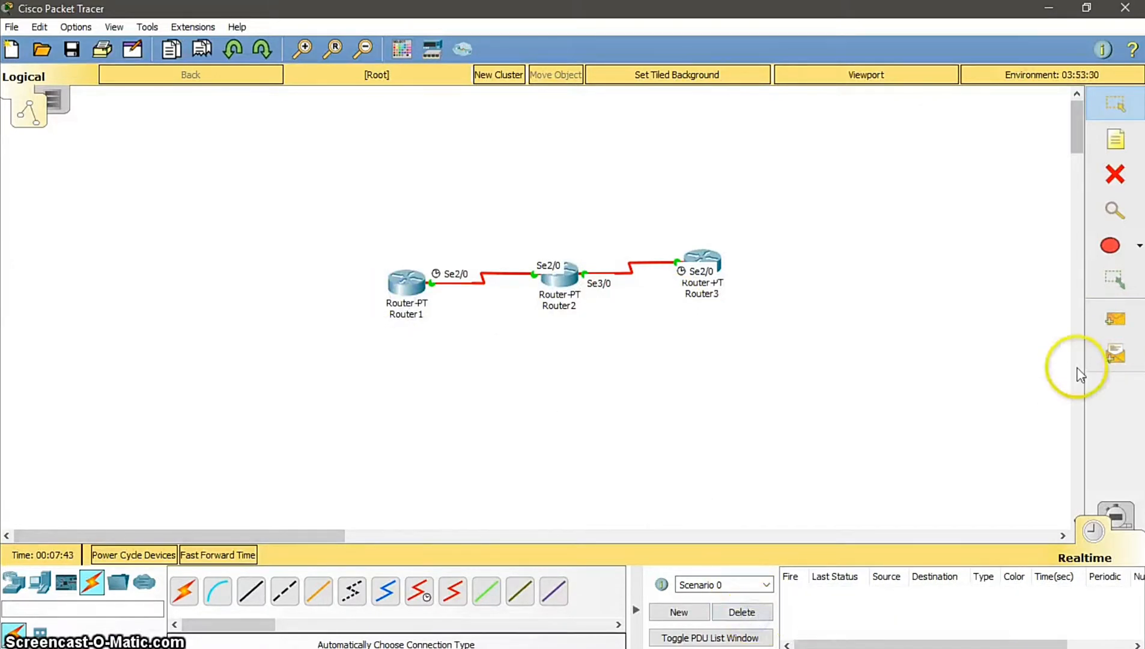
left_click(1116, 319)
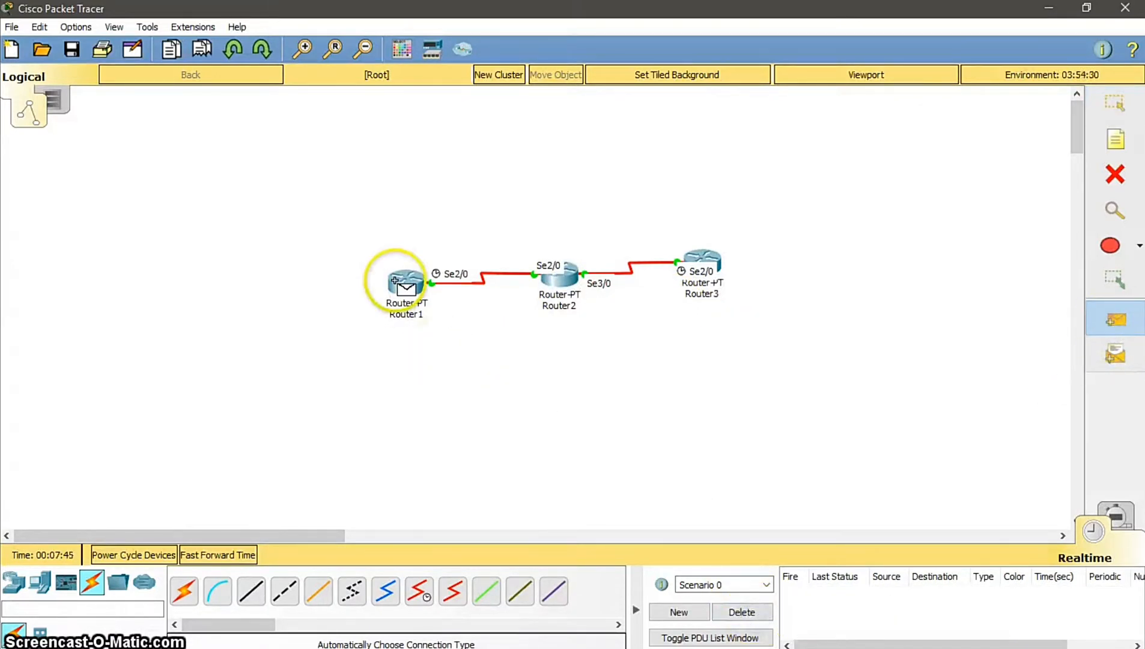
left_click(405, 288)
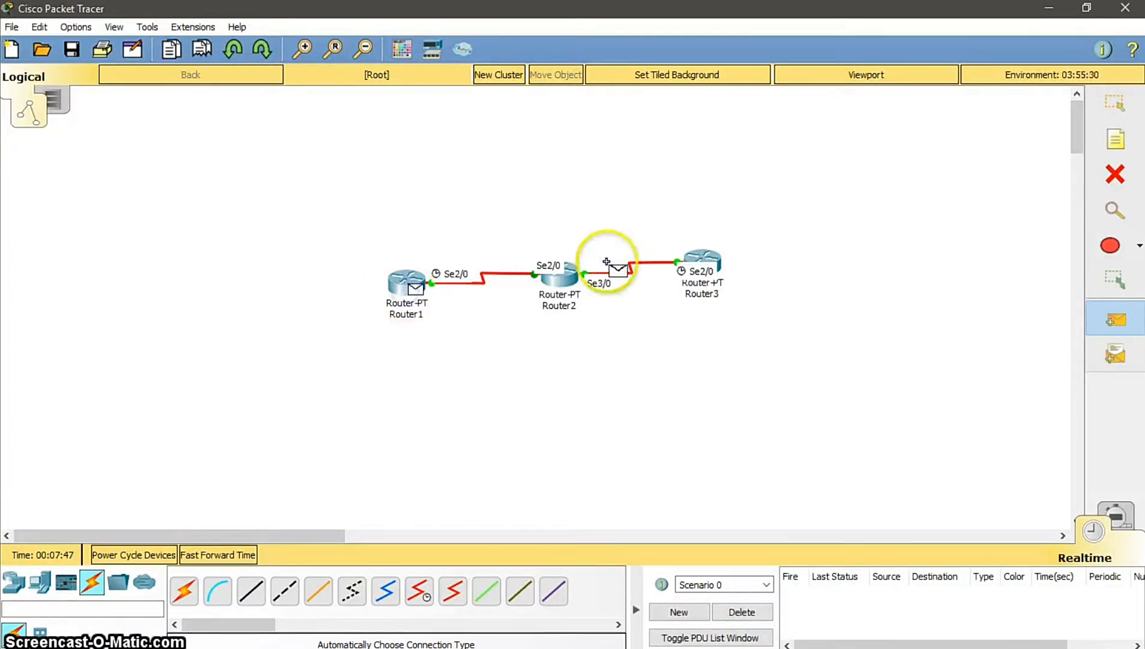
left_click(715, 263)
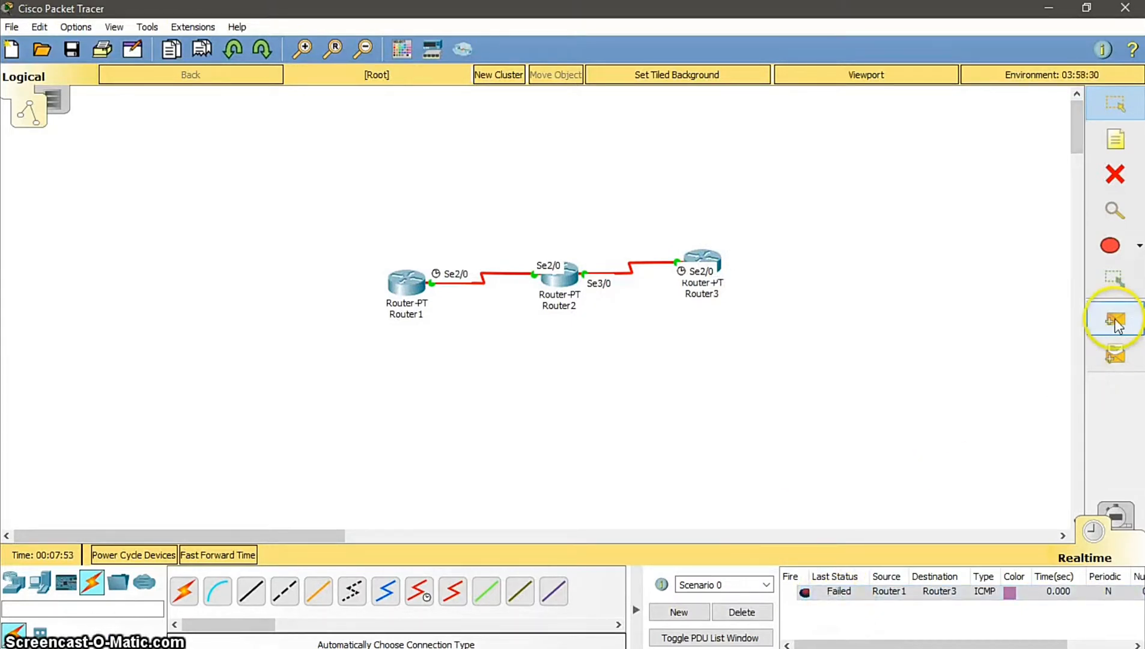
left_click(743, 612)
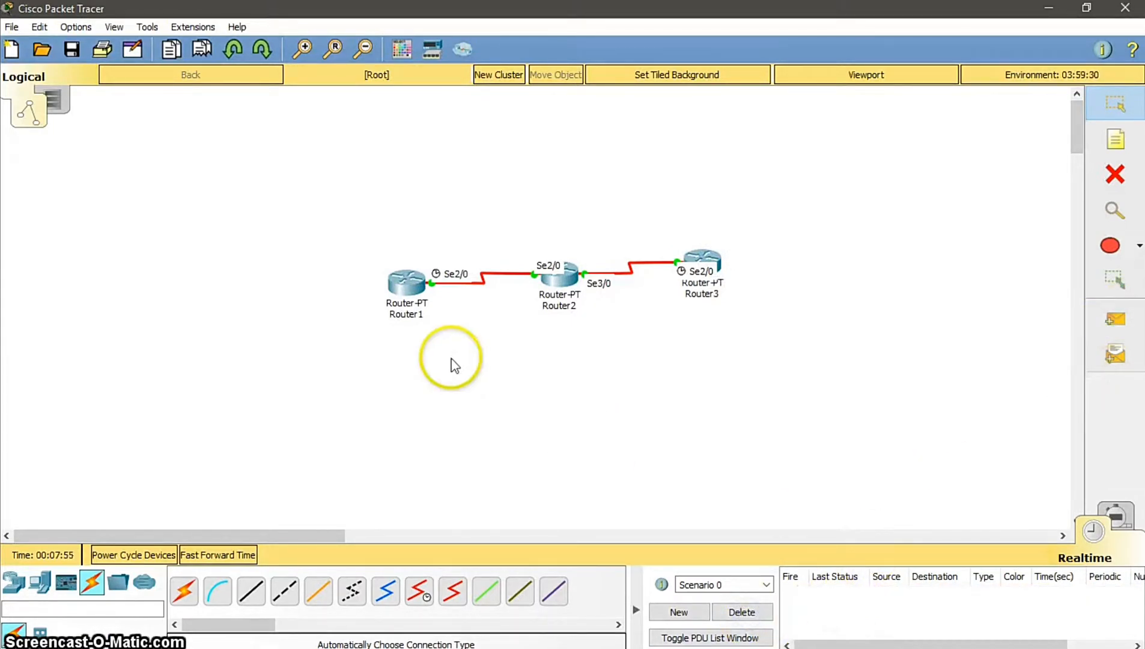
Step: Open Router1's command line, enter global configuration mode with conf t, and create the interface loopback 0
left_click(405, 281)
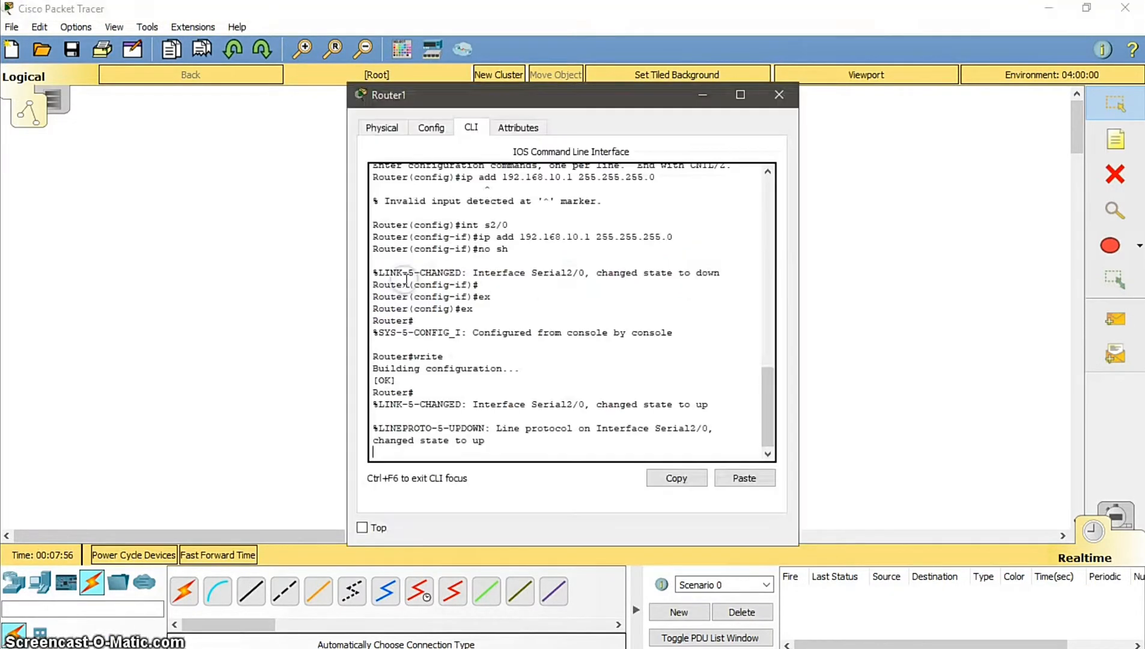
key("Return")
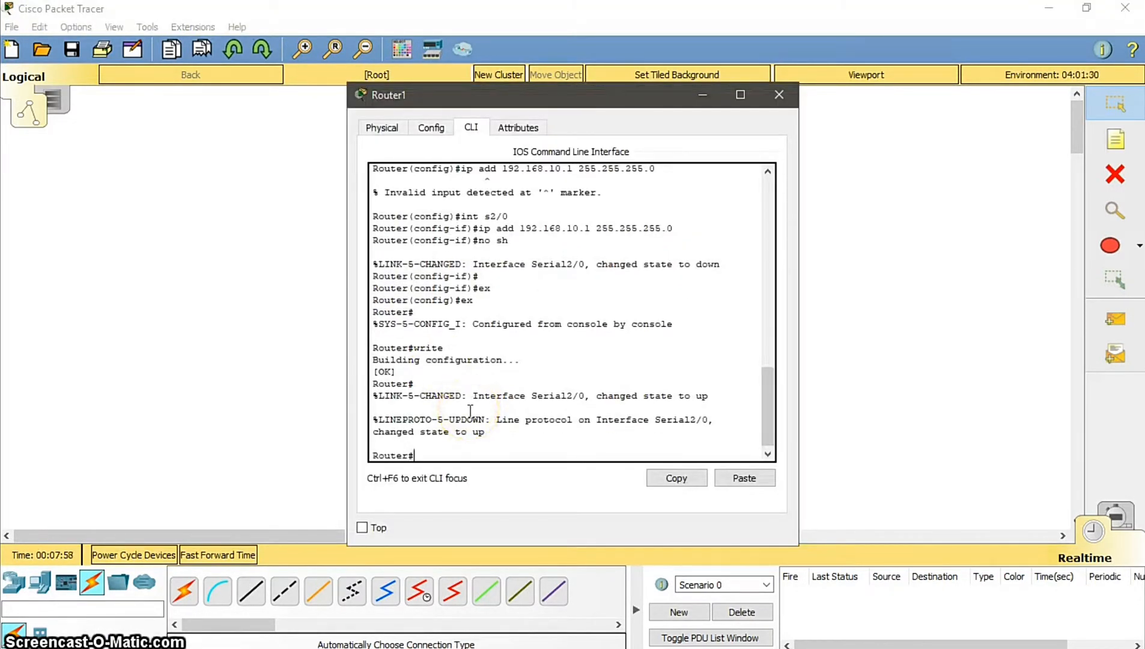
type("conf t")
key("Return")
type("ig)#i")
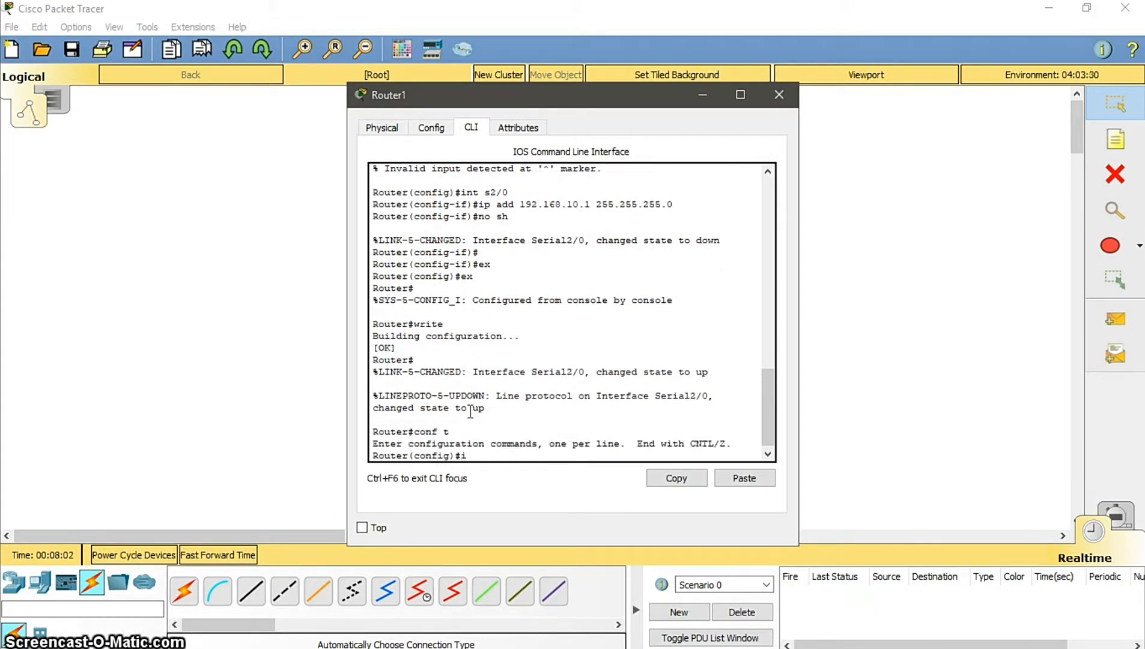
type("nt lo")
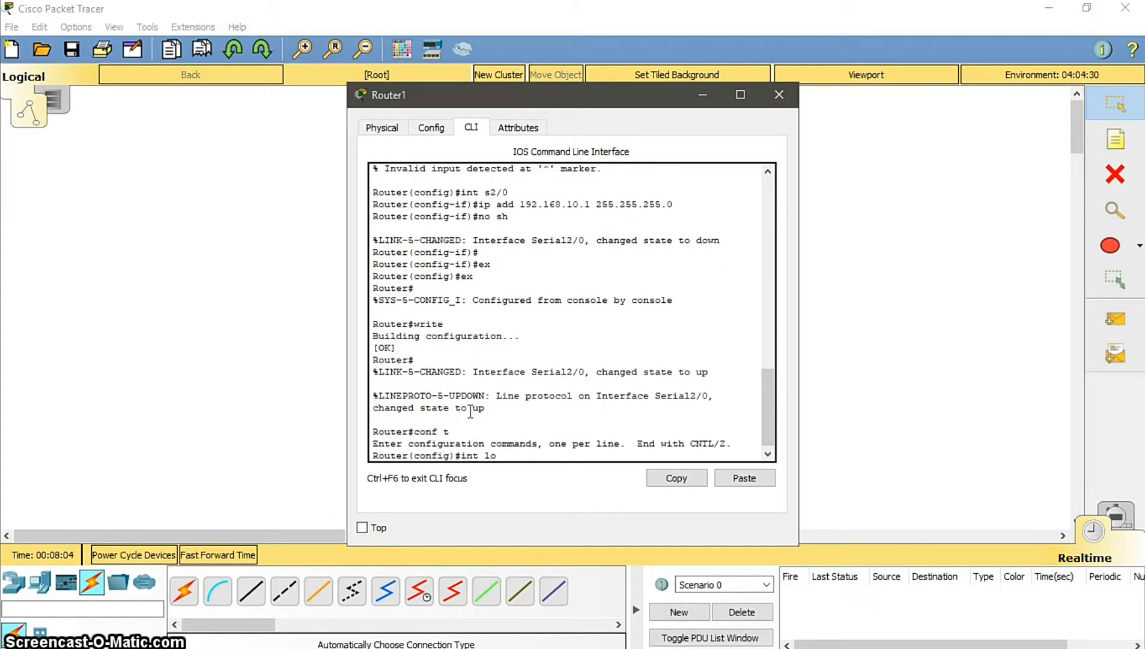
type("opback 0")
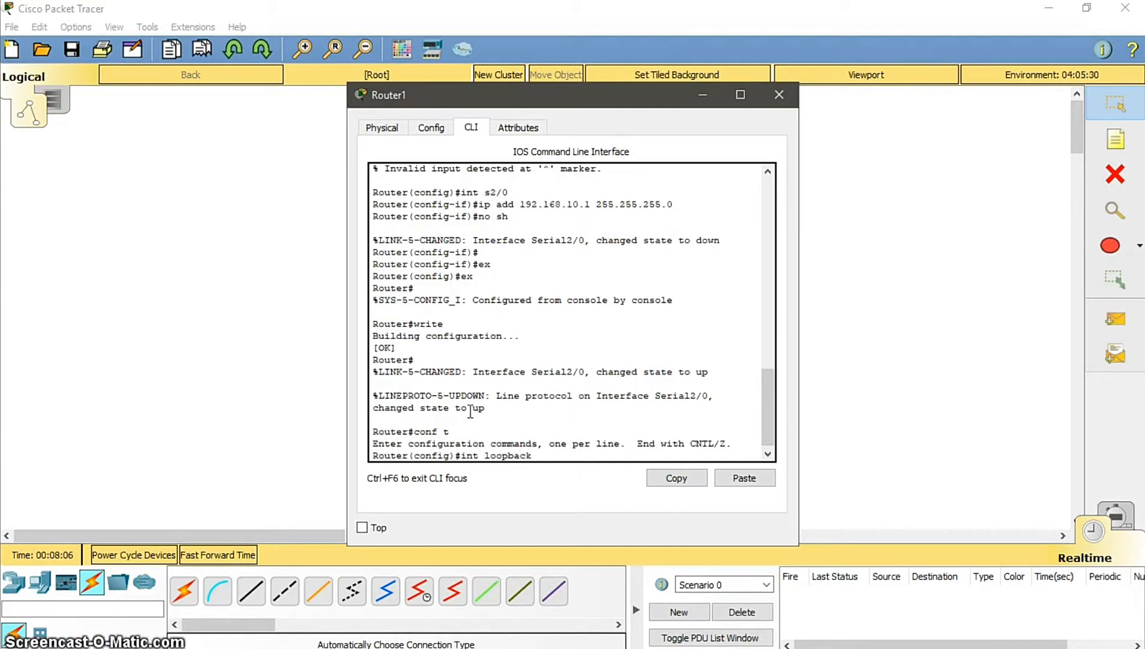
key("Return")
key("Return")
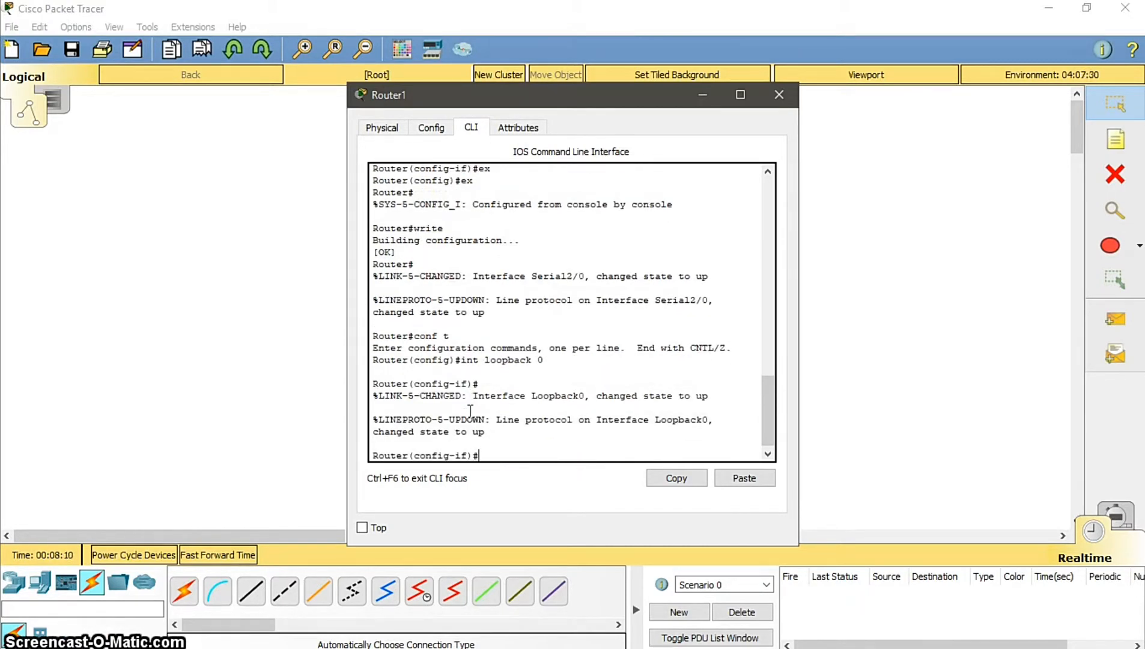
Step: Assign IP address 1.1.1.1 with mask 255.255.255.0 to Router1's loopback 0, enable it with no sh, and leave interface configuration
type("ip add")
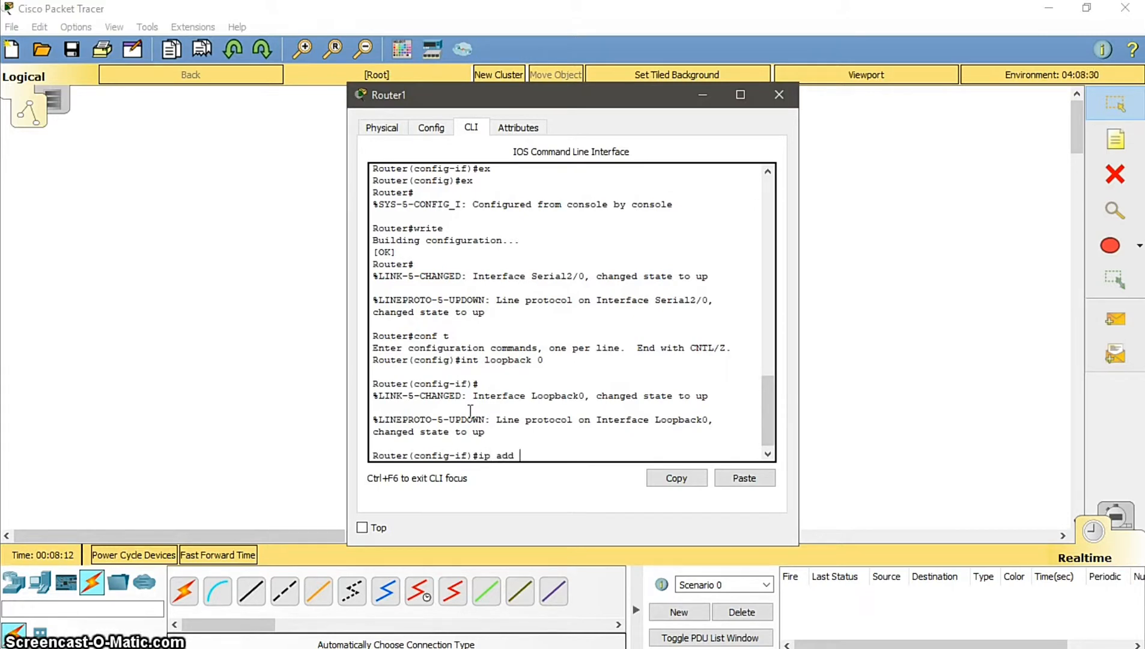
type(" 1.1.1.1")
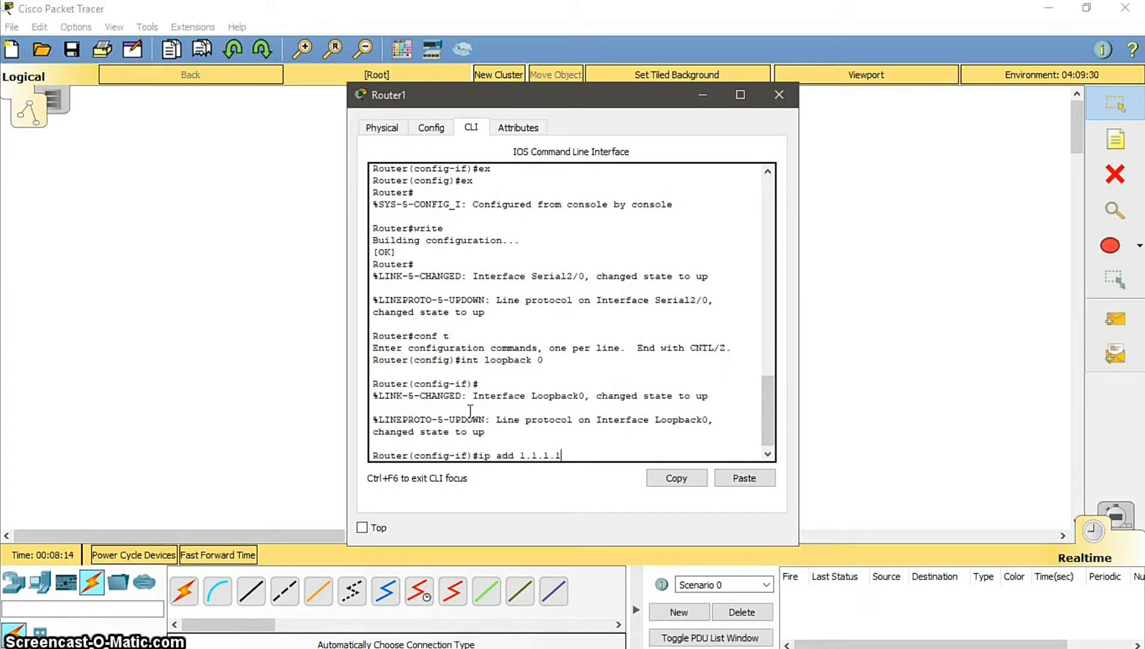
type(". 255.255.255.0")
key("Return")
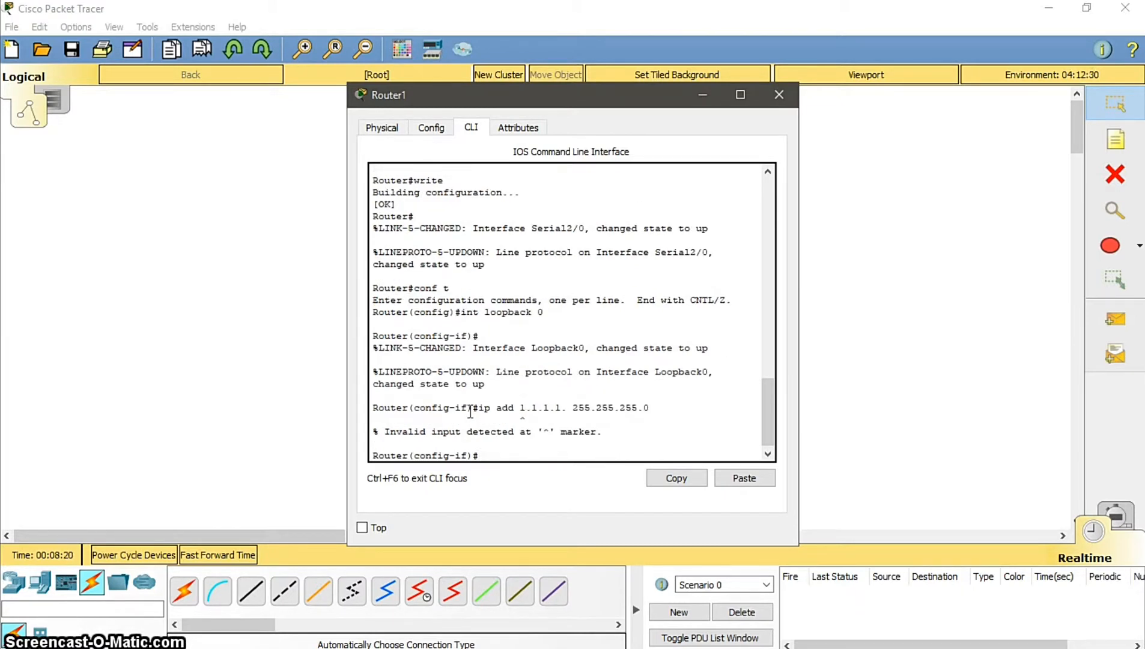
key("Up")
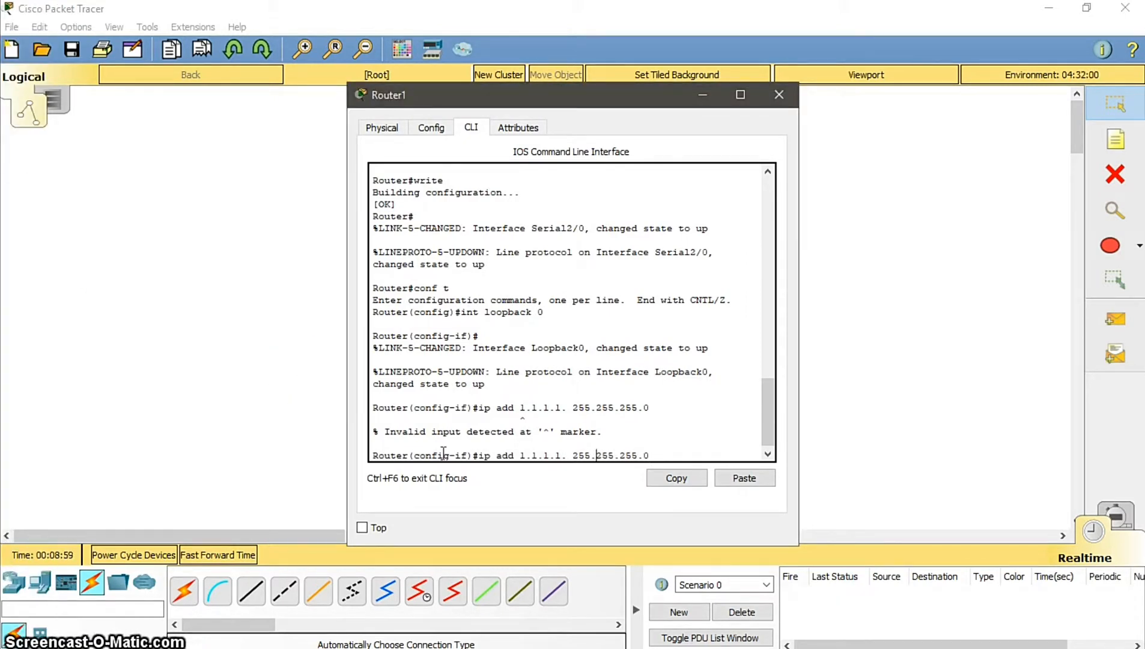
key("Delete")
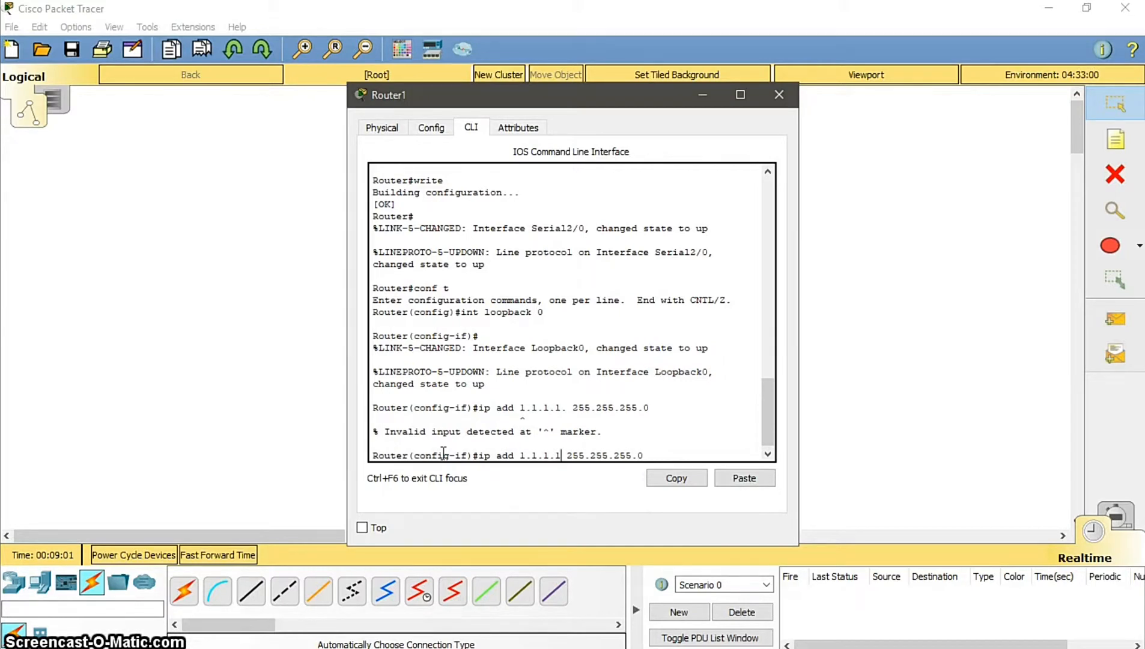
key("Return")
type("no")
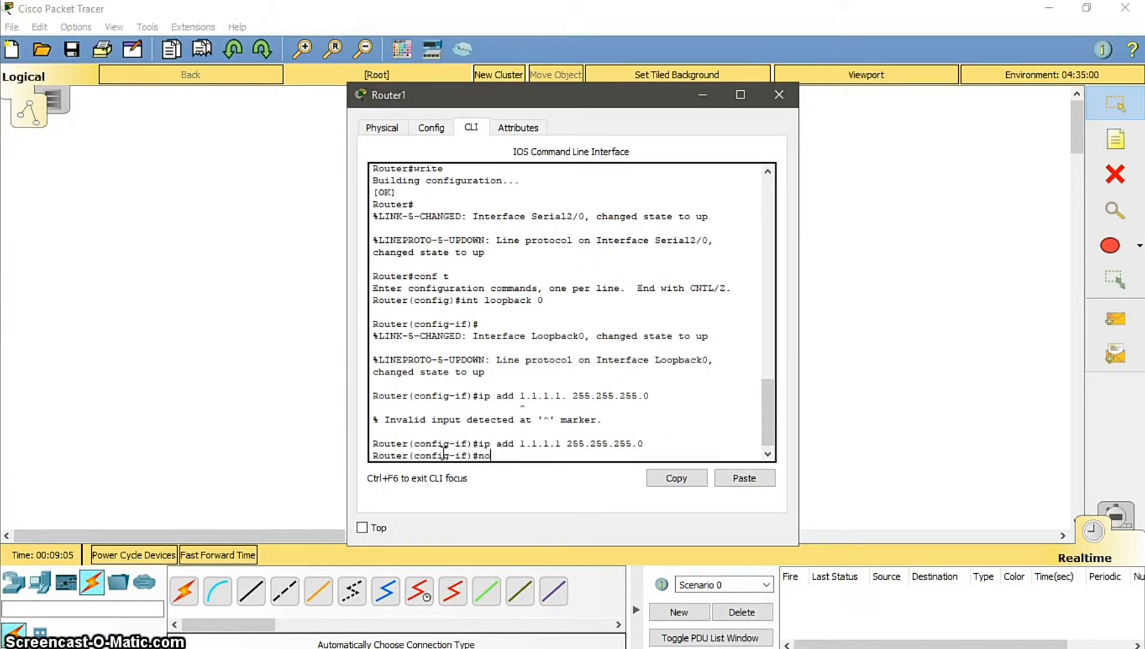
type(" sh")
key("Return")
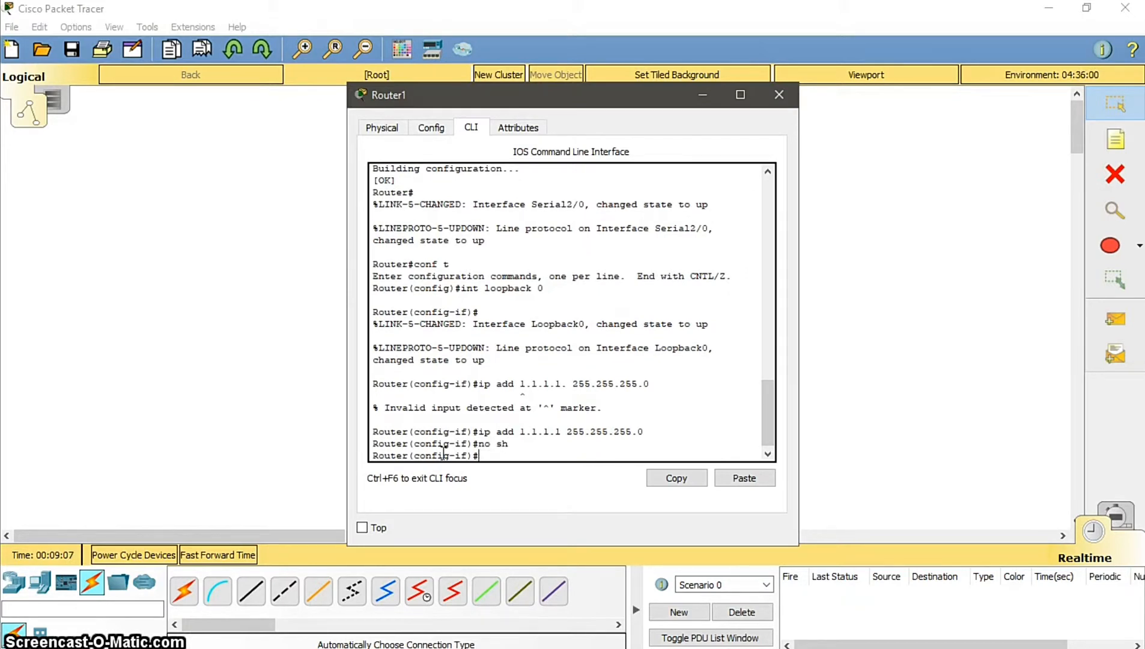
type("ex")
key("Return")
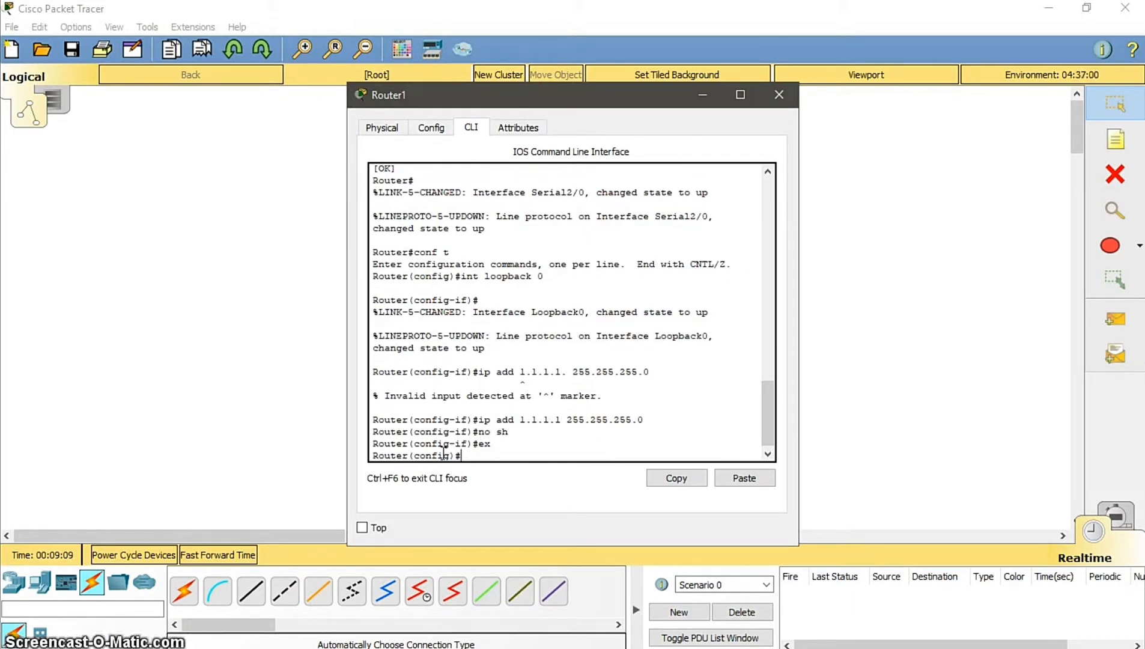
Step: Start OSPF routing on Router1 with process ID 10
type("route os")
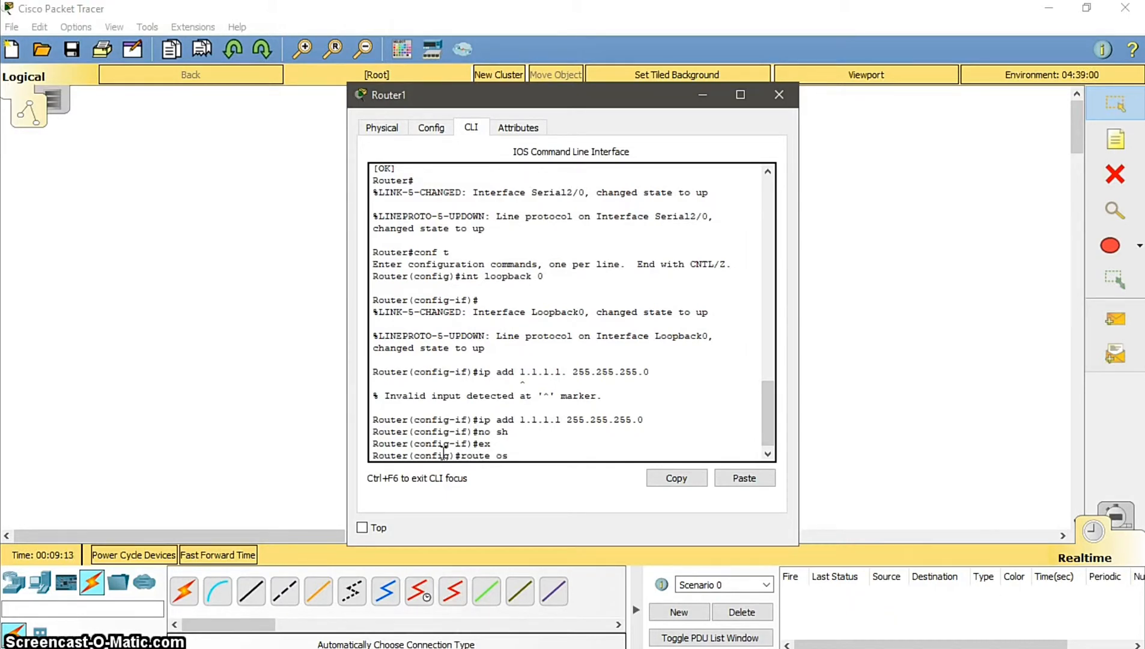
type("pf 10")
key("Return")
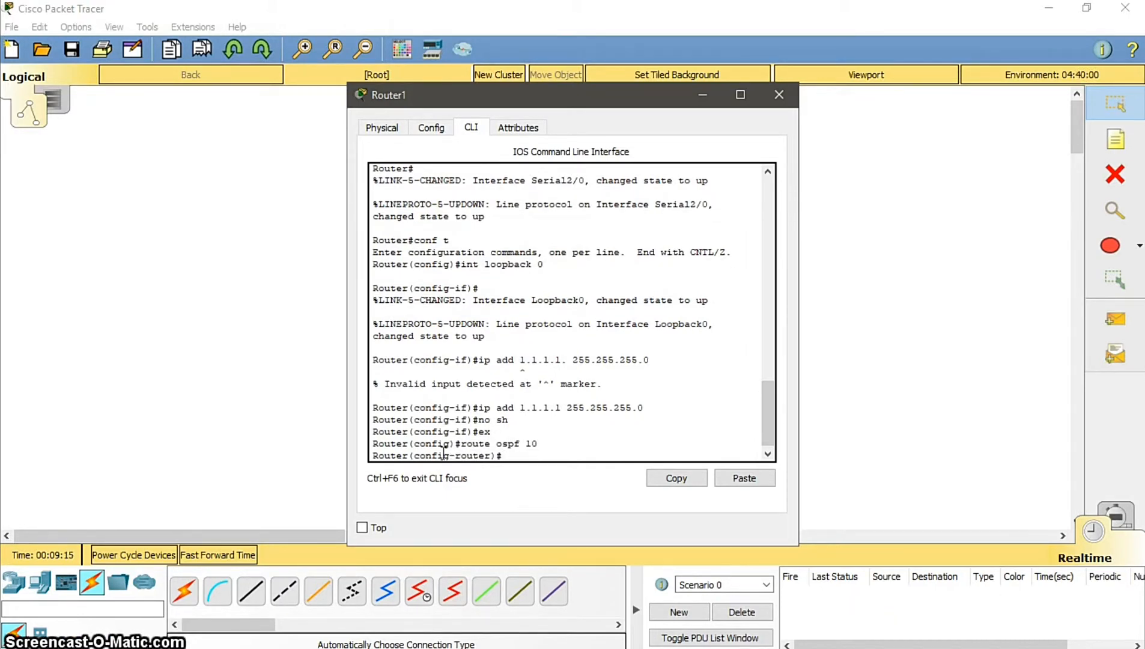
Step: Add the loopback network 1.1.1.1 with wildcard mask 0.0.0.255 to OSPF process 10 in area 0
type("net")
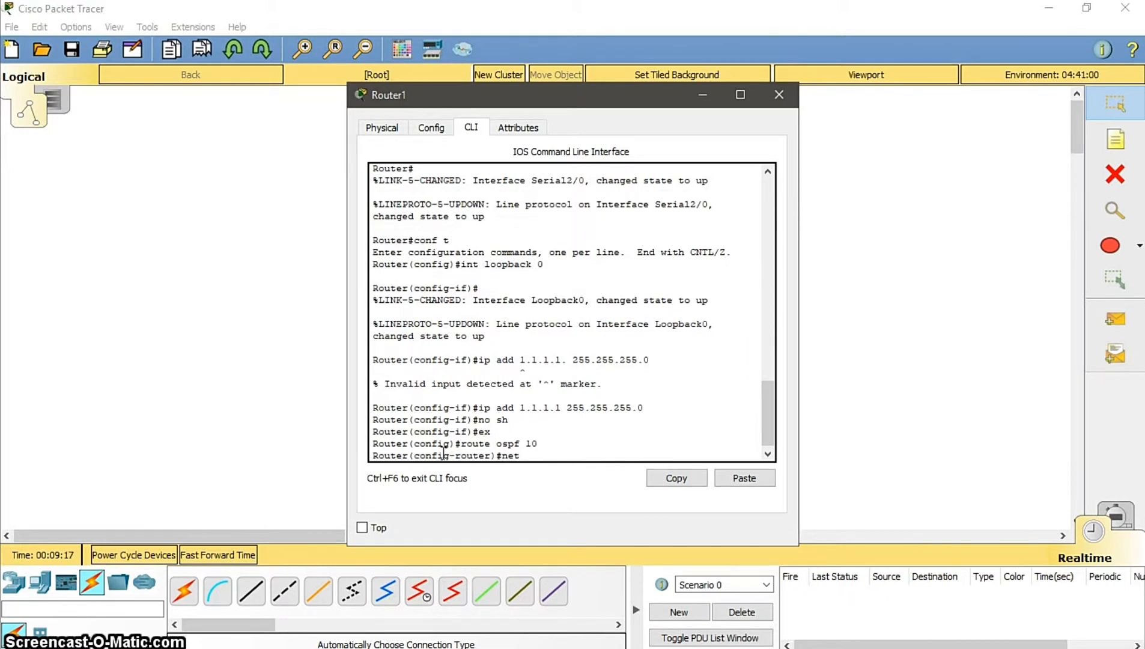
type("work ")
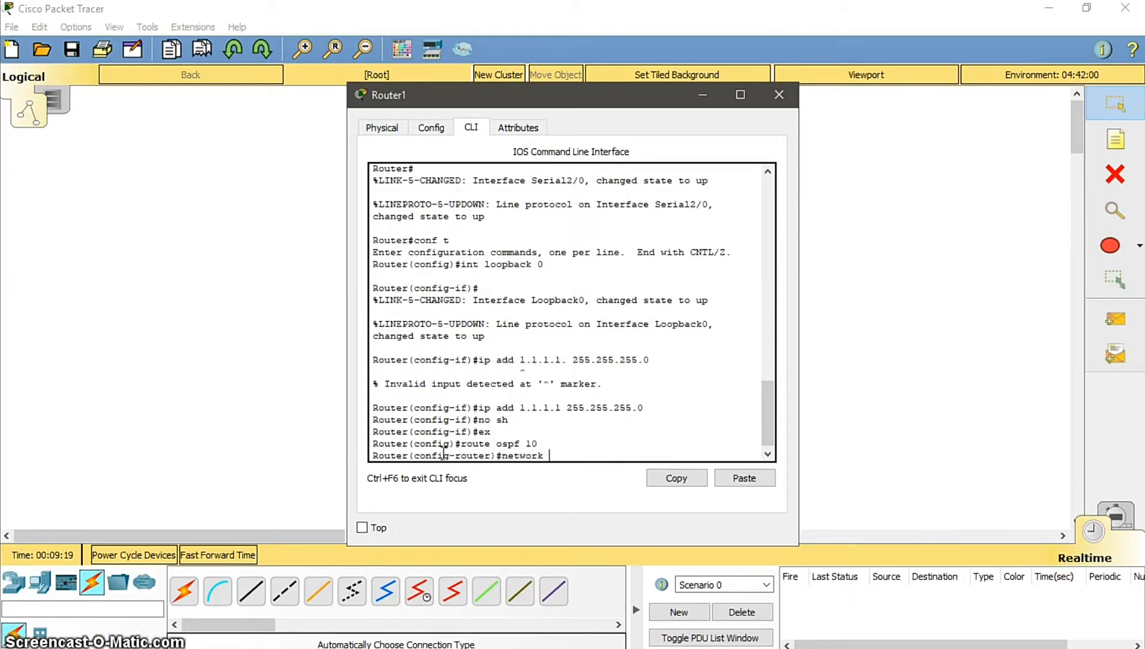
type("1.1.1.1")
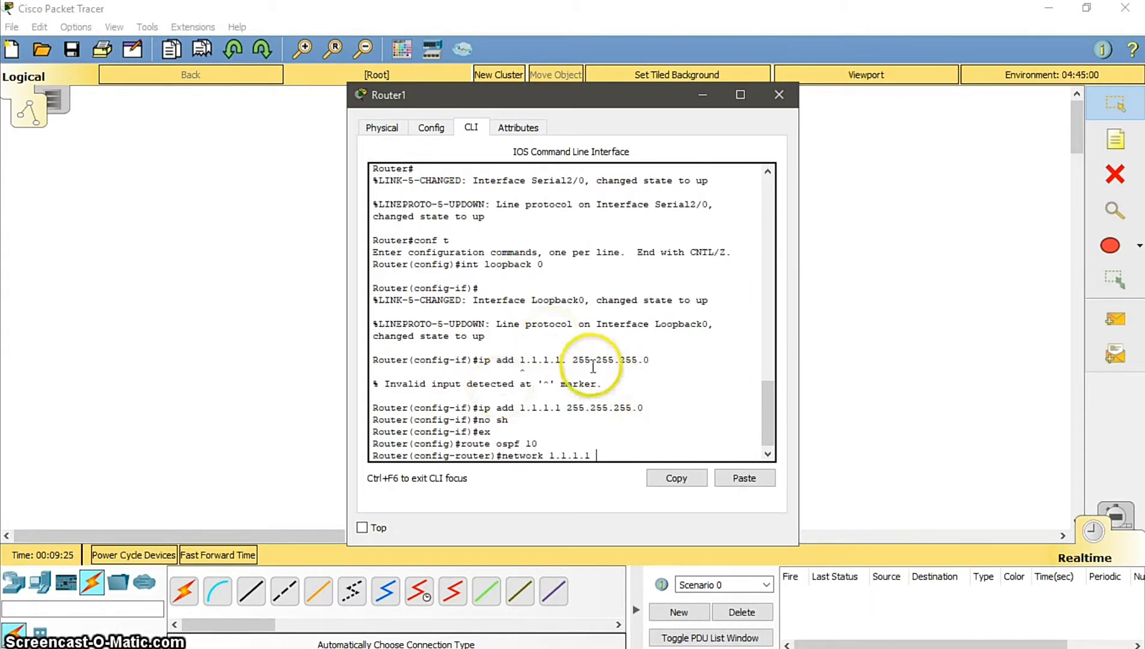
type("0")
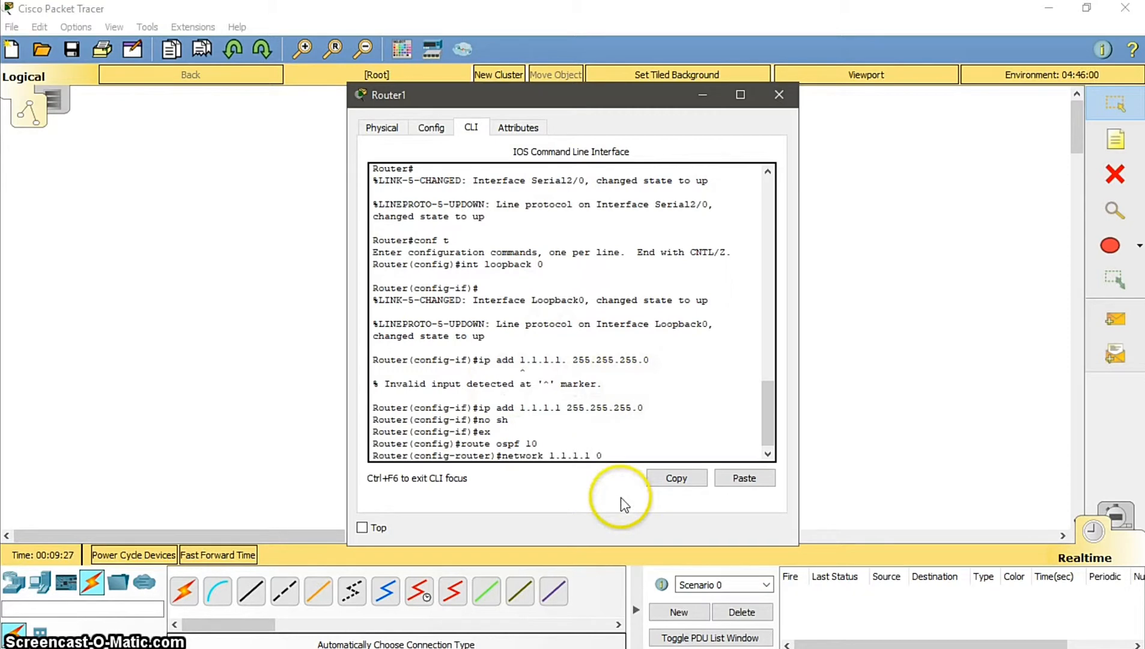
type(".0.0.255")
key("Return")
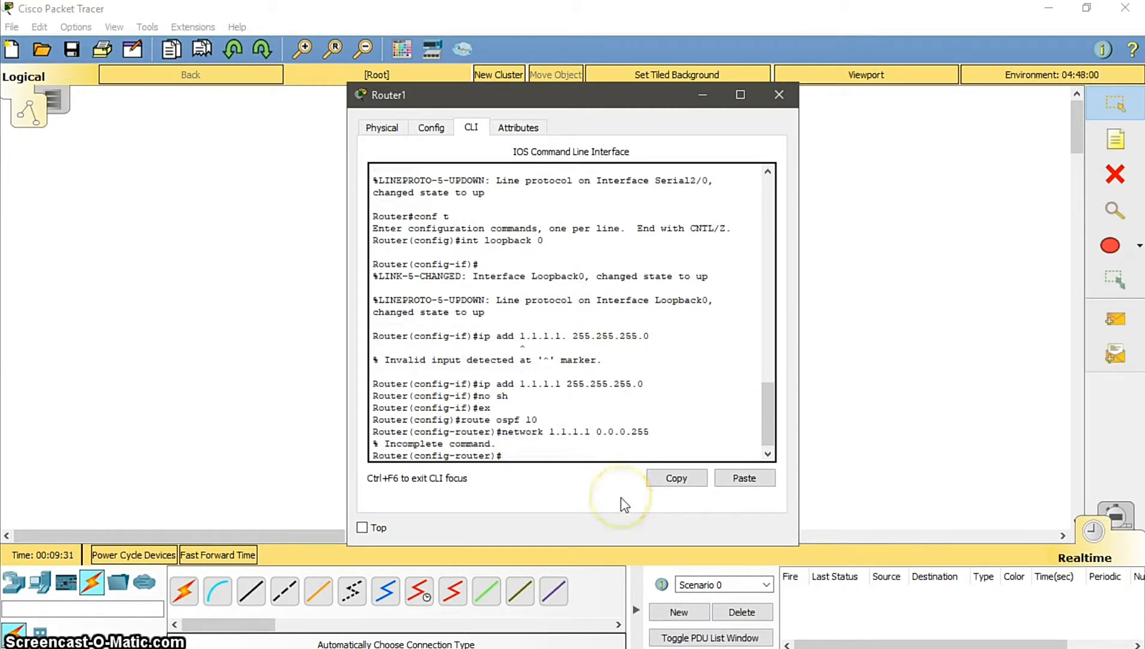
key("Up")
type("a")
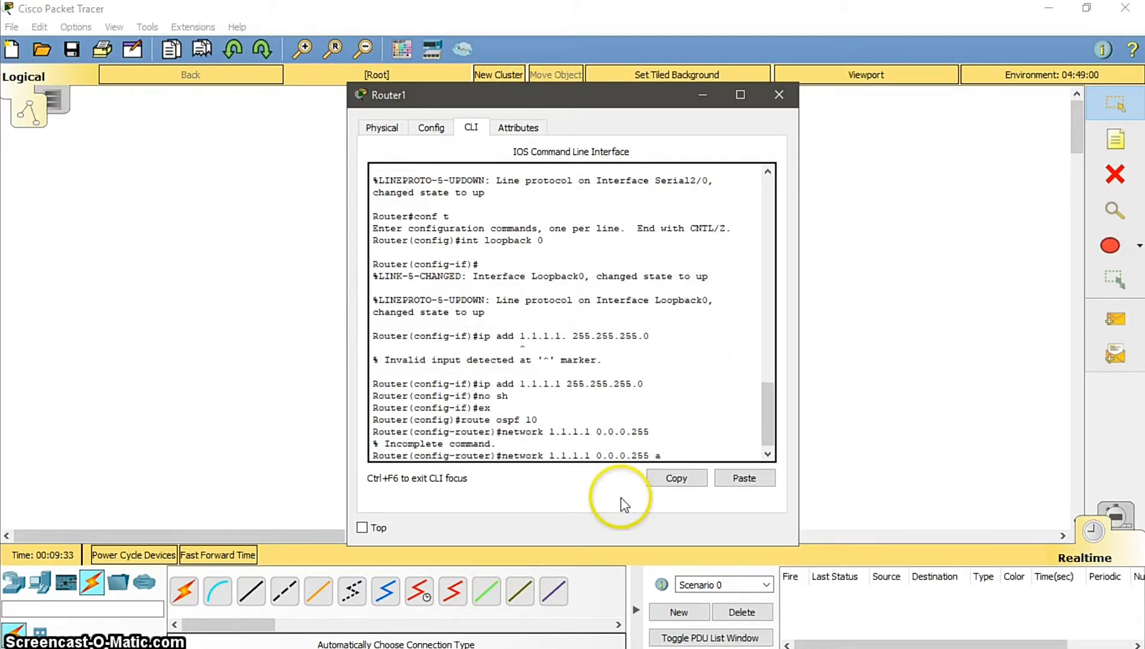
type("rea 0")
key("Return")
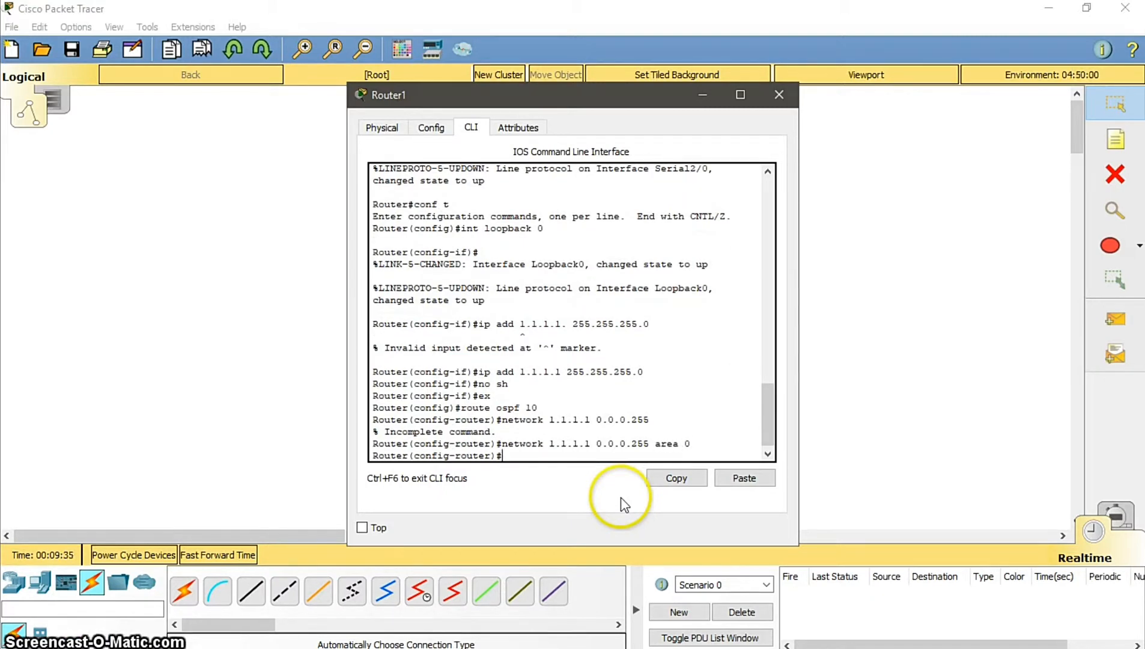
Step: Add the serial network 192.168.10.0 with wildcard mask 0.0.0.255 to OSPF area 0 on Router1
key("Up")
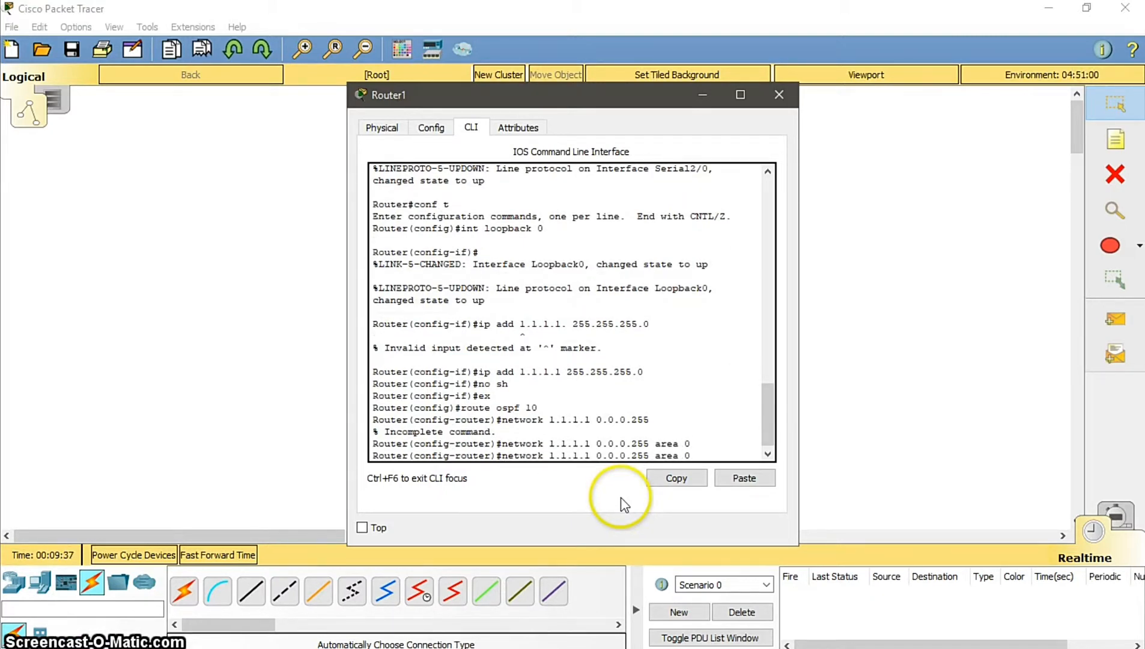
key("BackSpace")
key("BackSpace")
key("BackSpace")
key("BackSpace")
key("BackSpace")
key("BackSpace")
key("BackSpace")
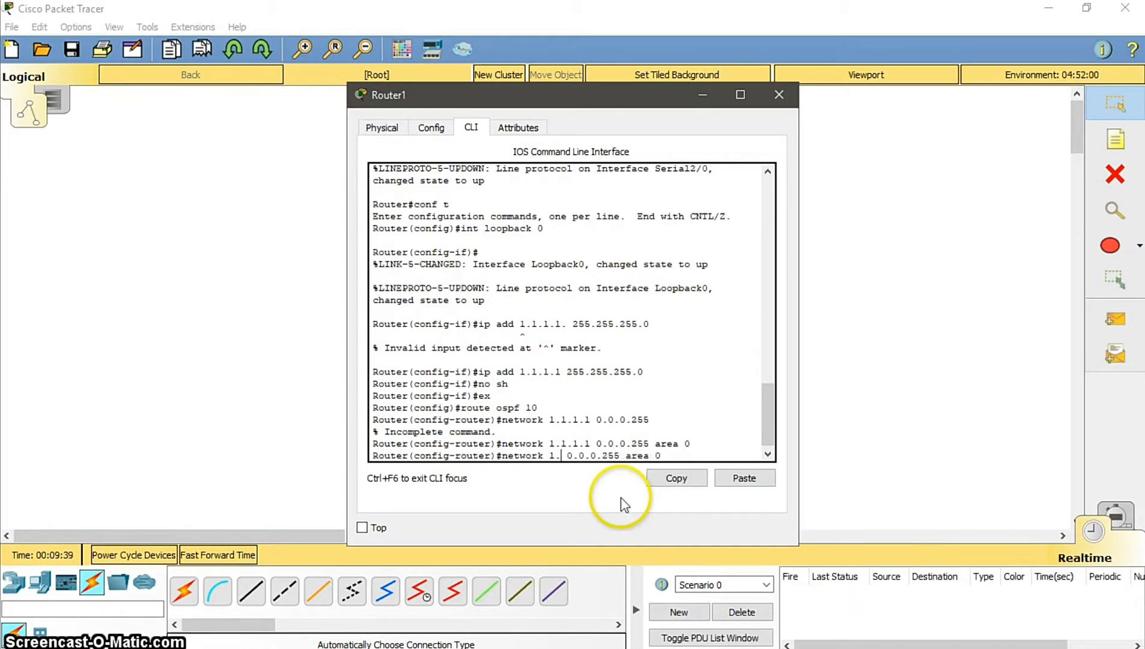
type("192.168")
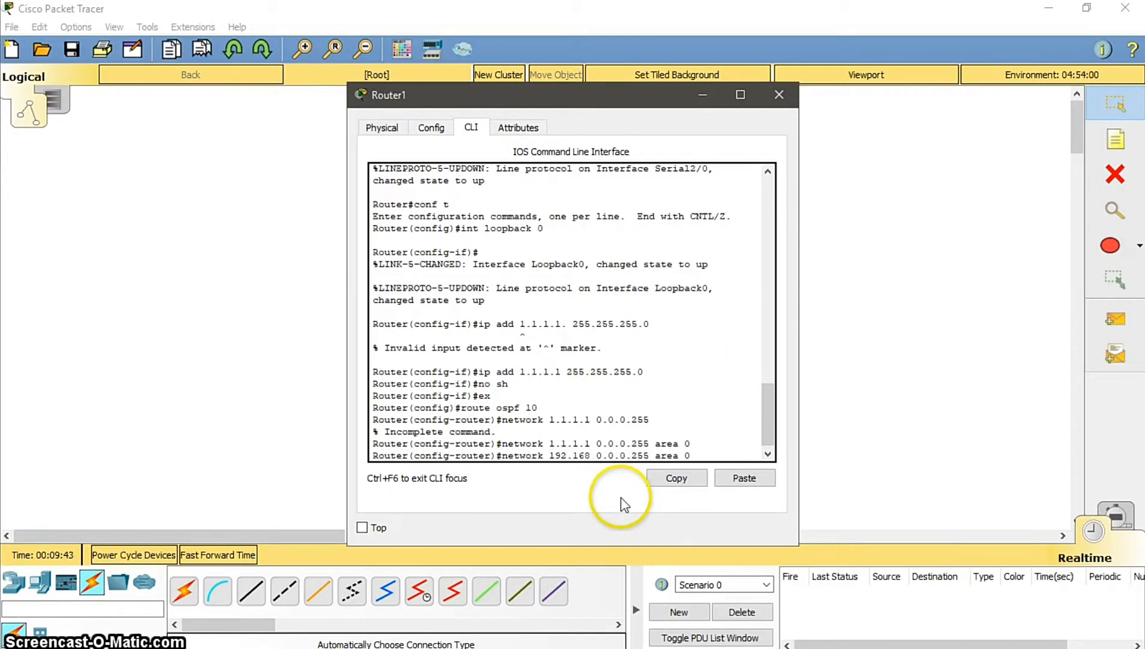
type(".10.0")
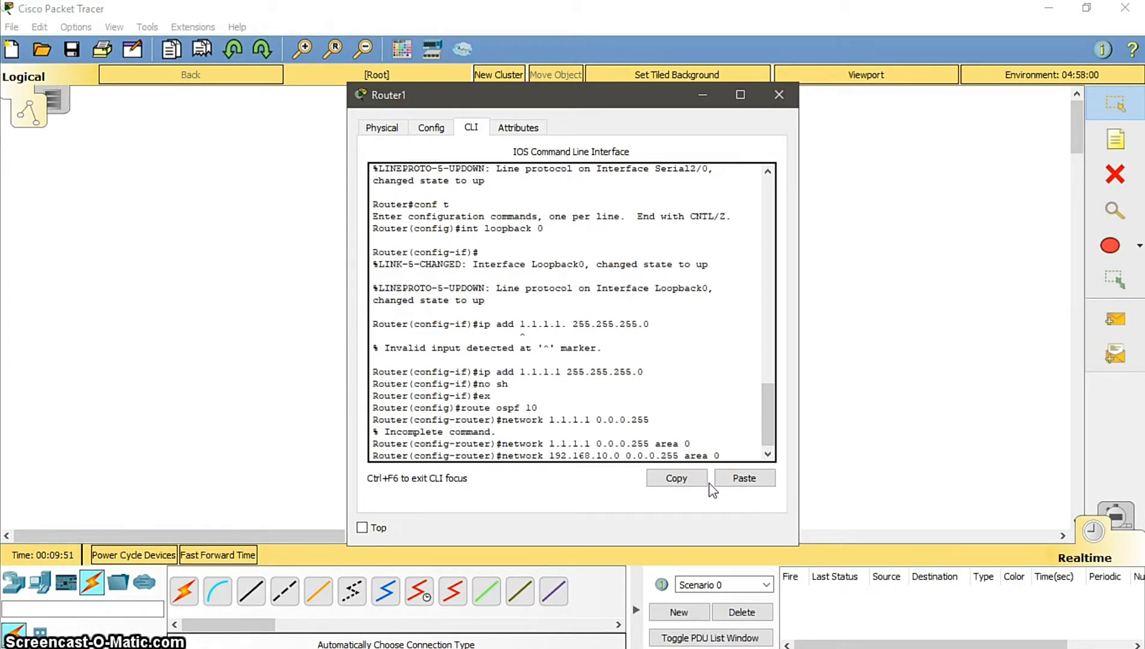
key("Return")
type("no")
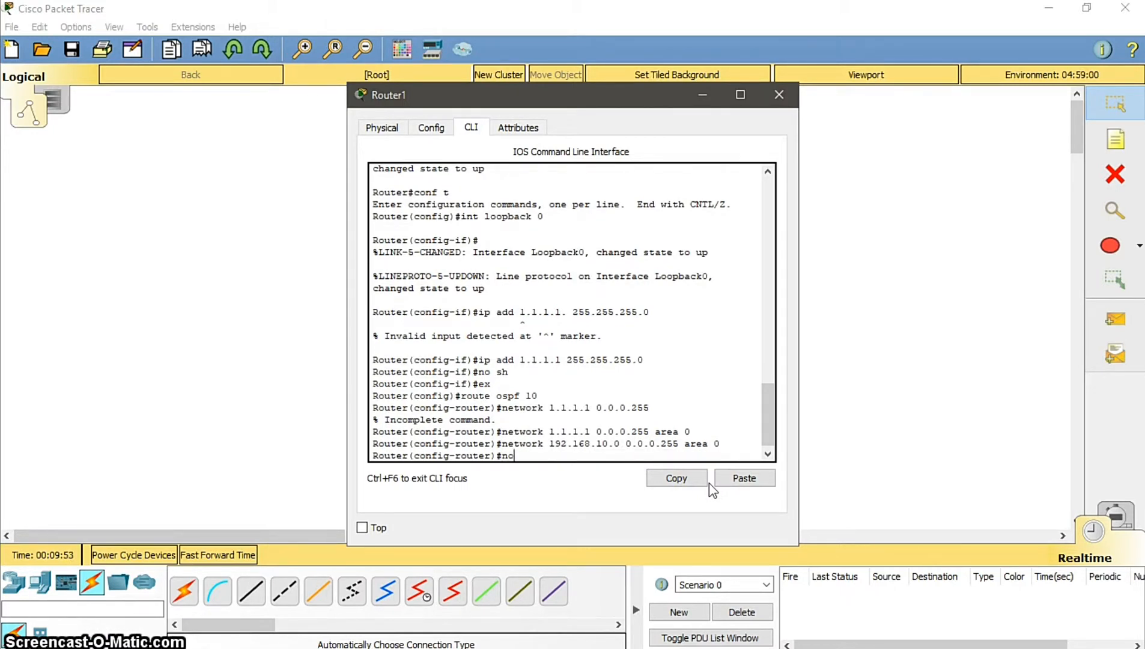
type(" sh")
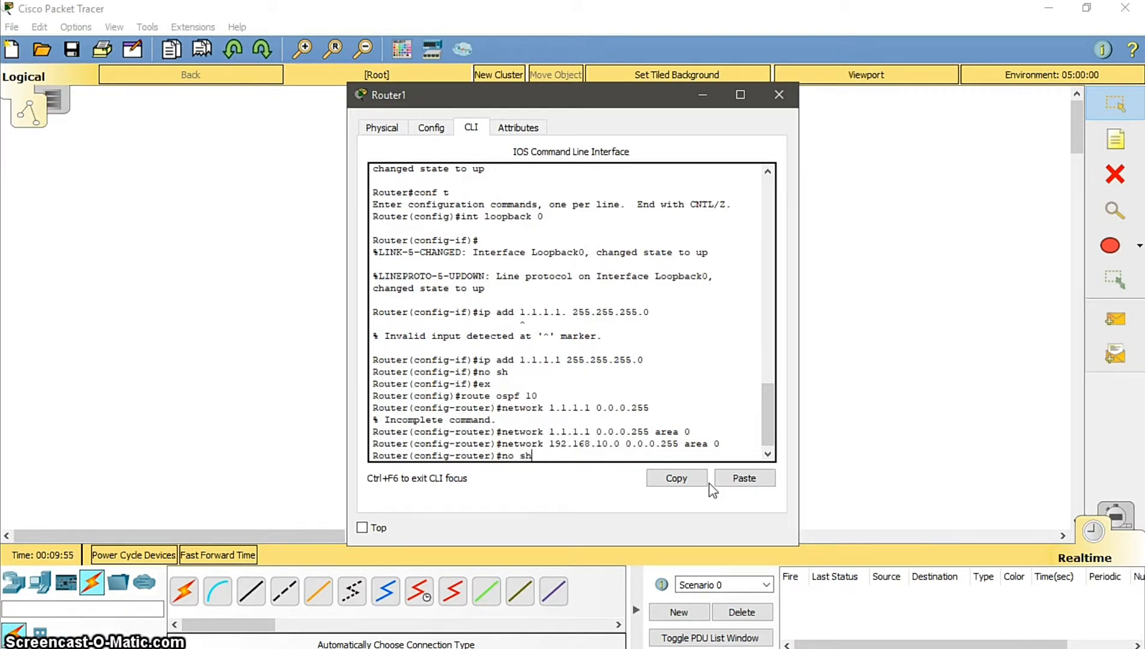
key("BackSpace")
key("BackSpace")
key("BackSpace")
key("BackSpace")
Step: Leave Router1's OSPF router configuration mode with ex
type("ex")
key("Return")
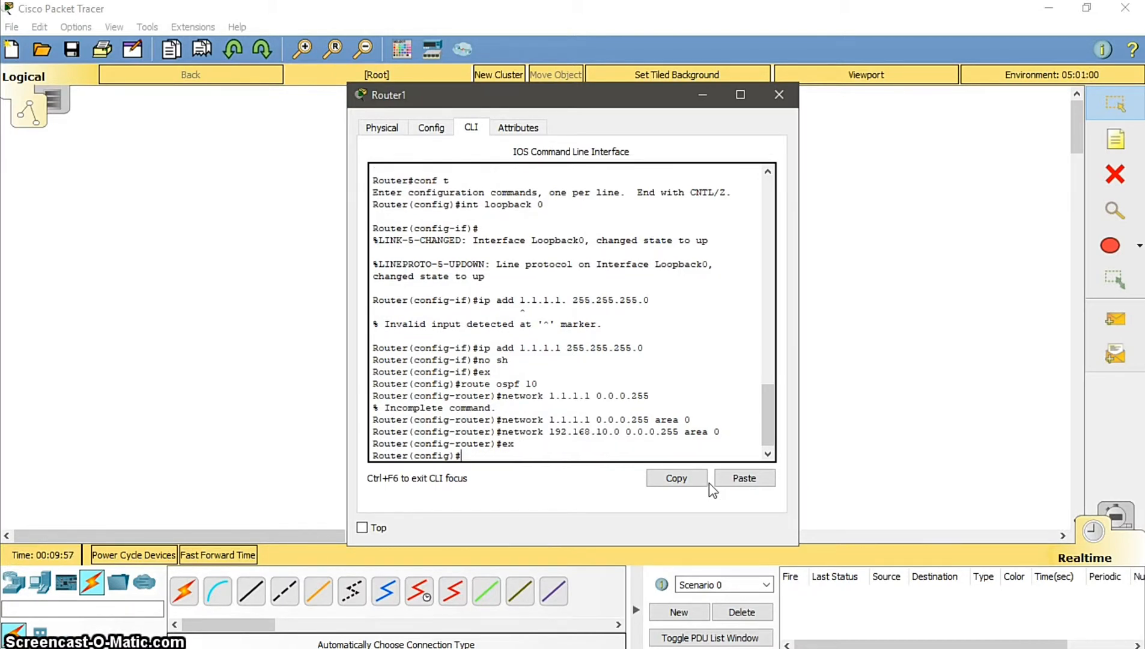
Step: Exit Router1's configuration mode, save its configuration with write, and close the router window
type("ex")
key("Return")
key("Return")
type("write")
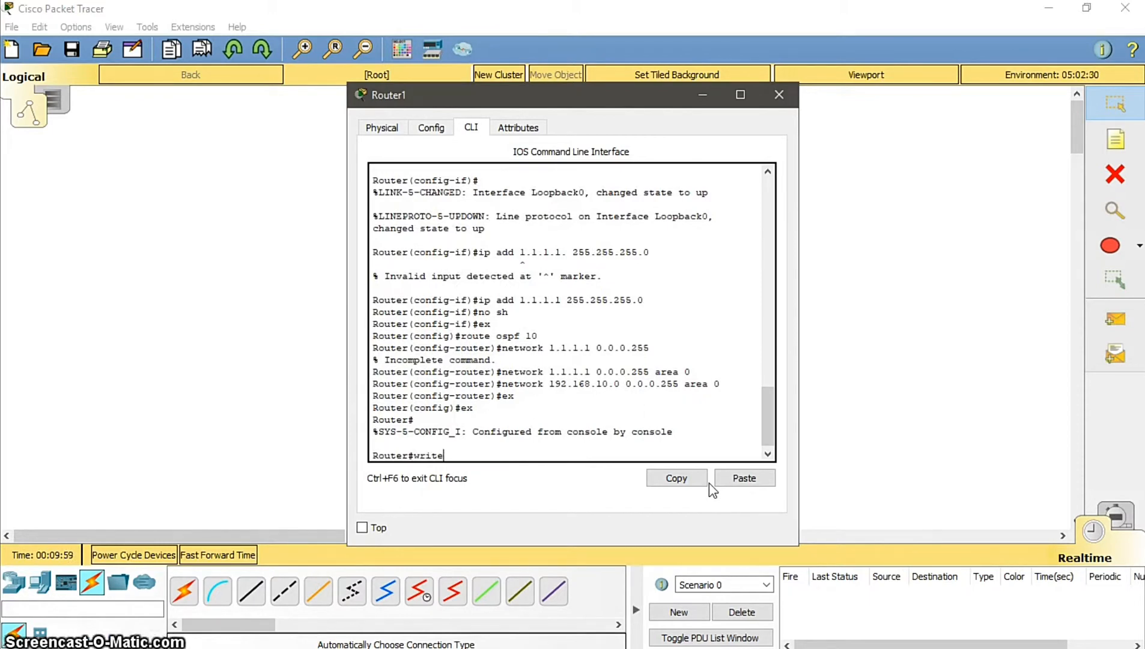
key("Return")
left_click(743, 299)
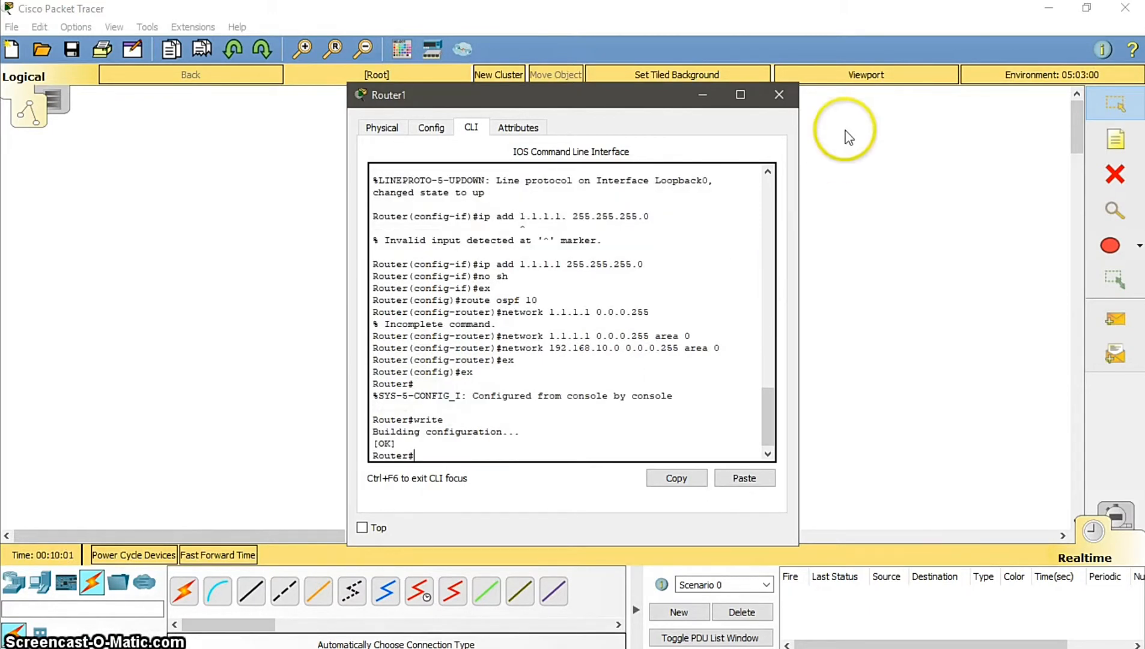
left_click(779, 94)
Step: Open Router2's command line, enter global configuration mode and create the interface loopback 0
left_click(550, 302)
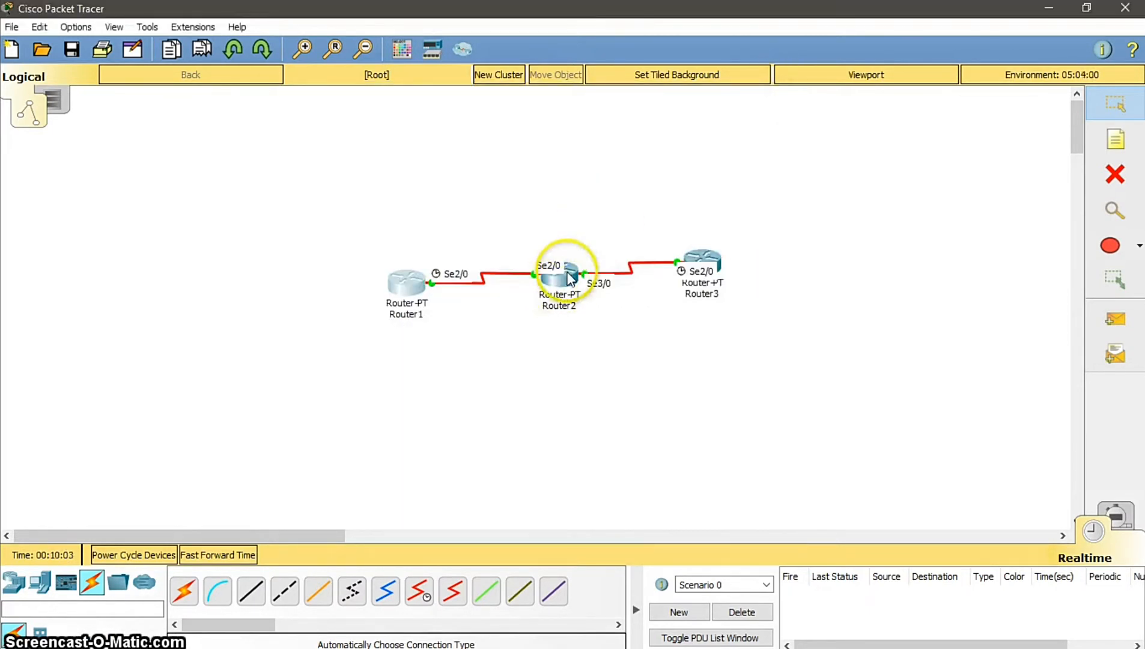
key("Return")
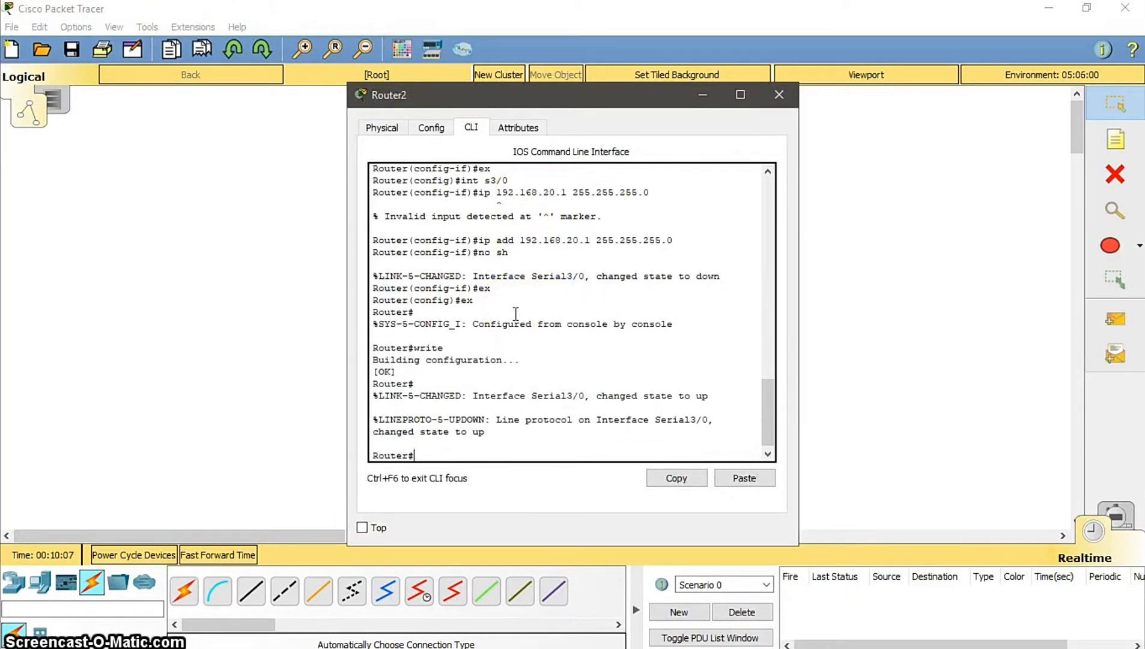
type("conf t")
key("Return")
type("lo")
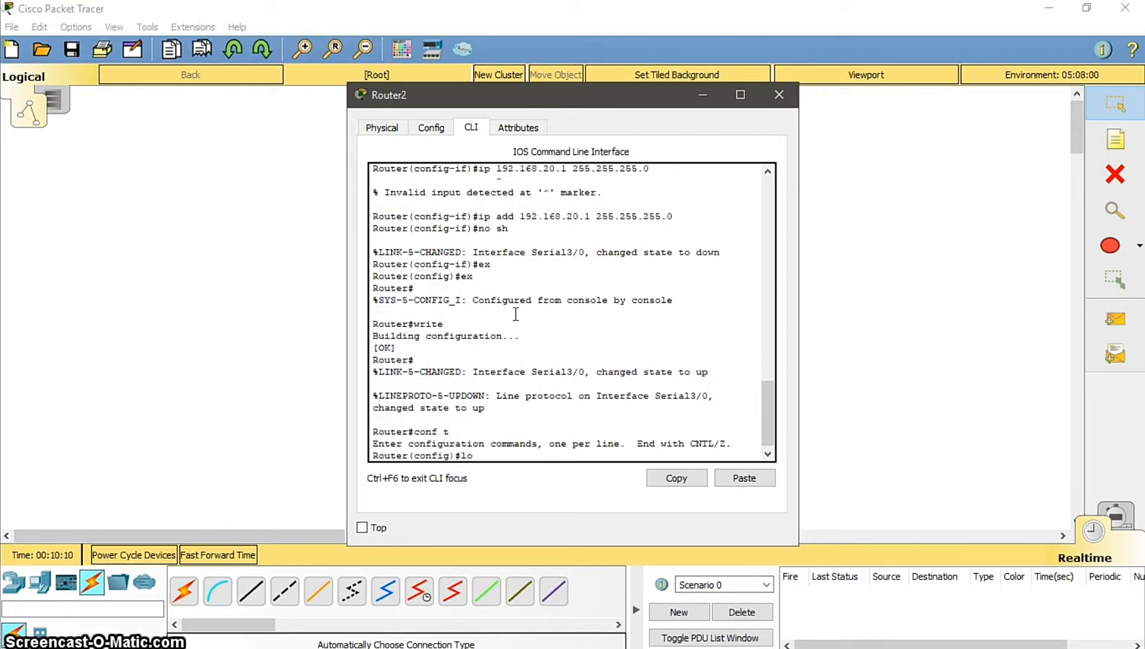
type("opback 0")
key("Return")
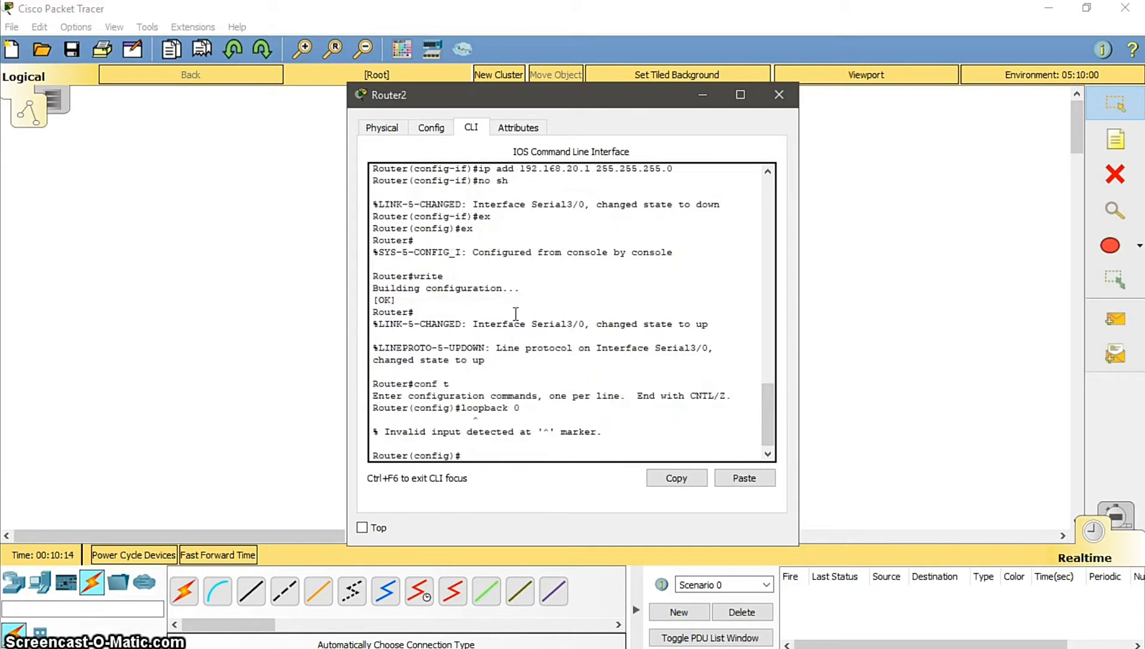
key("Up")
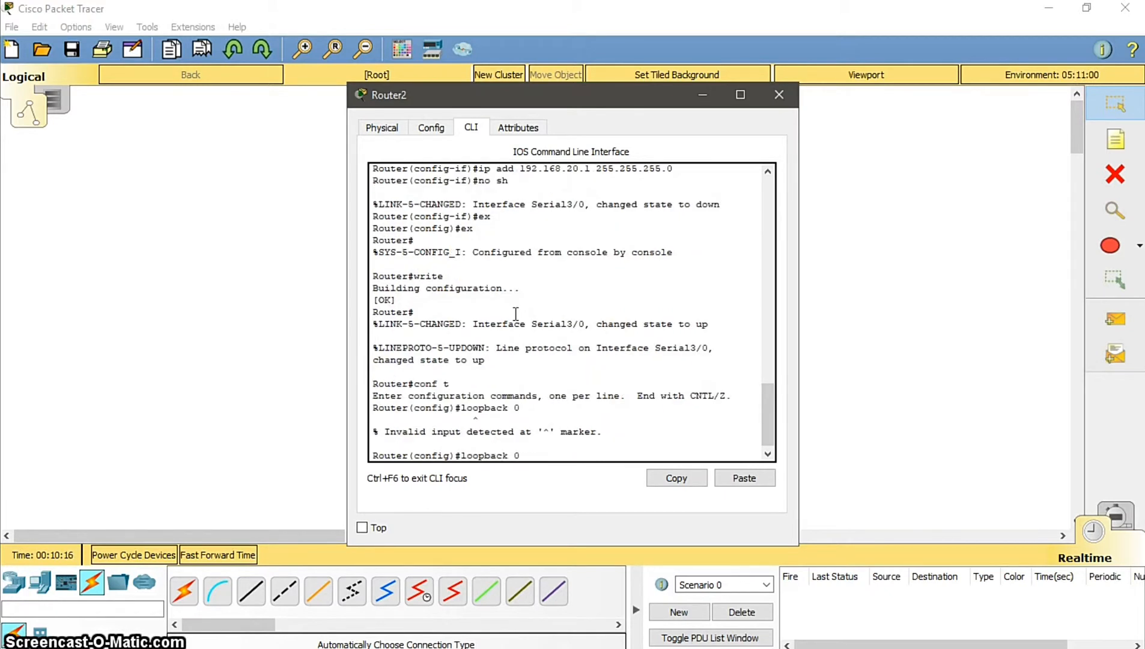
key("Home")
type("int")
key("Return")
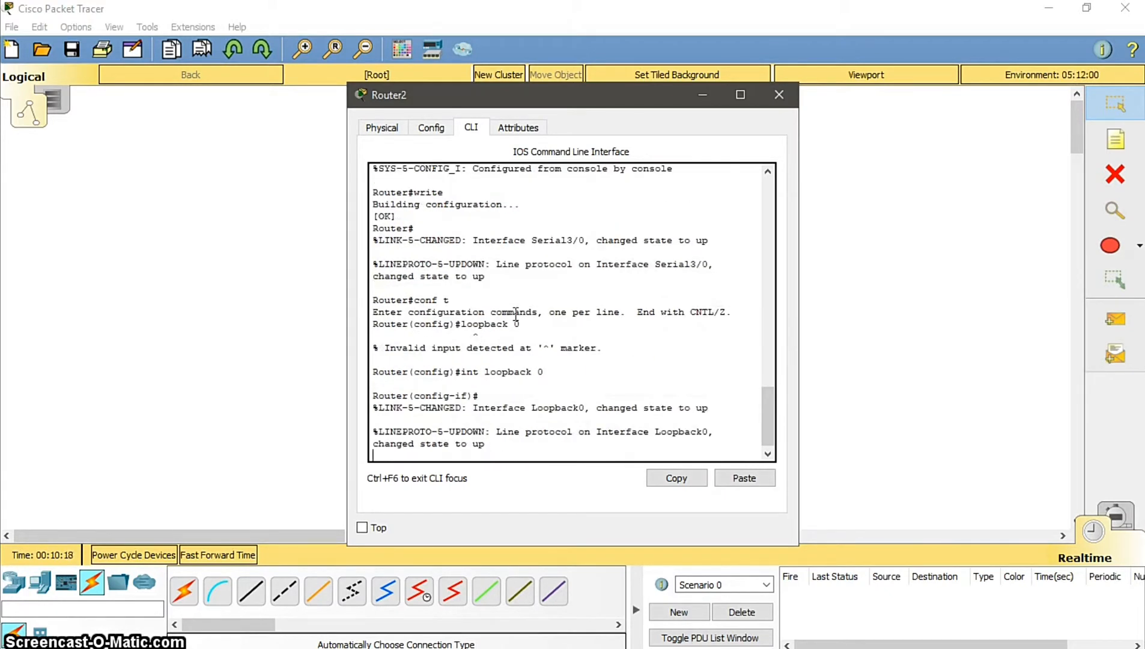
key("Return")
Step: Assign 2.2.2.2 with mask 255.255.255.0 to Router2's loopback 0, enable it with no sh, and leave interface configuration
type("ip ")
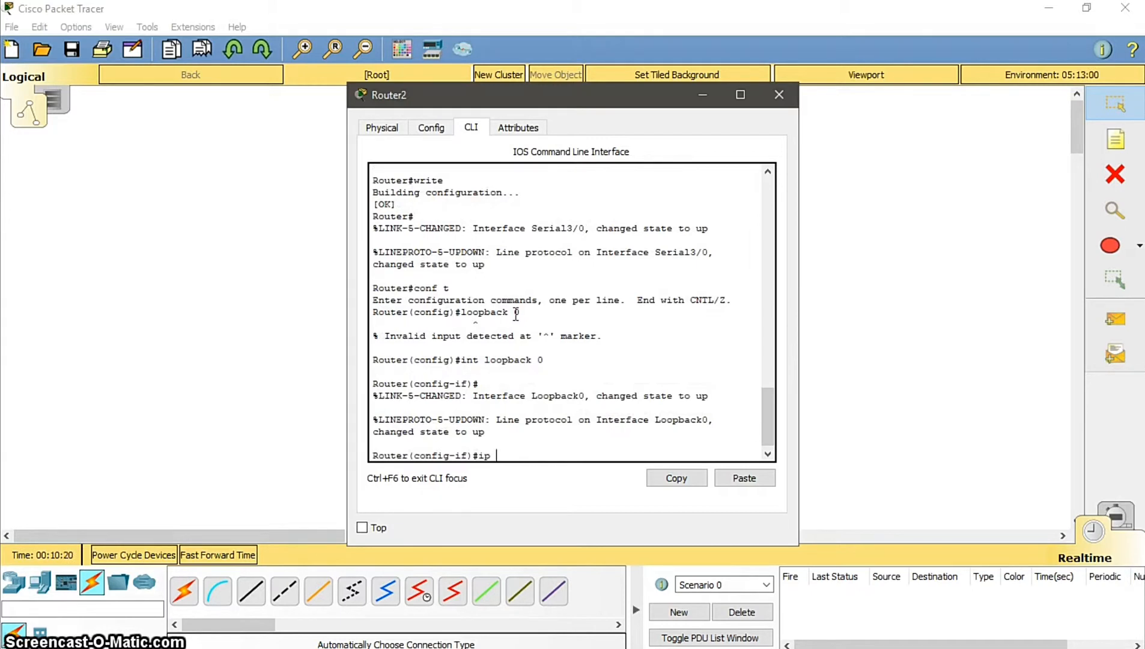
type("add 2.2.2.2")
key("BackSpace")
type("255.2")
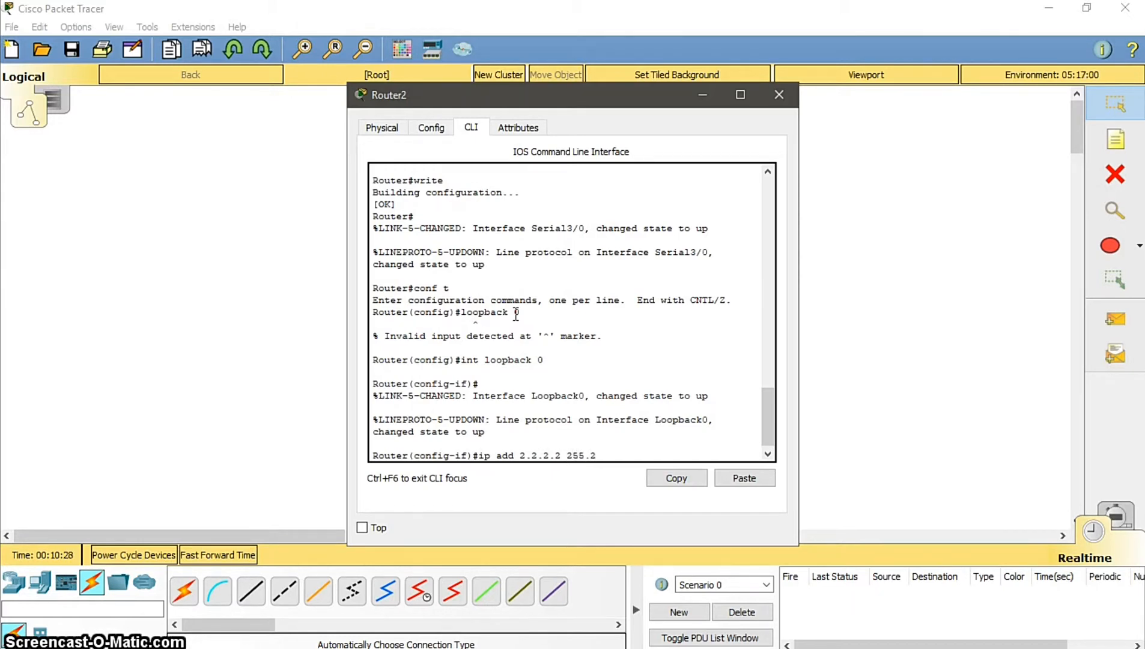
type("55.255.0")
key("Return")
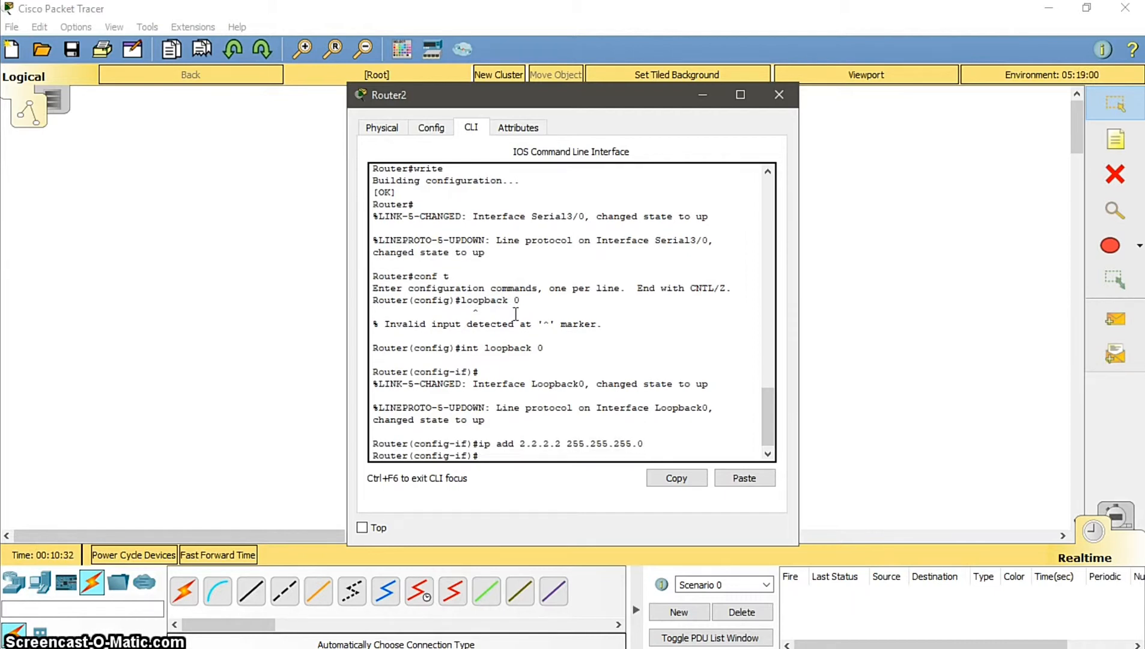
type("no sh")
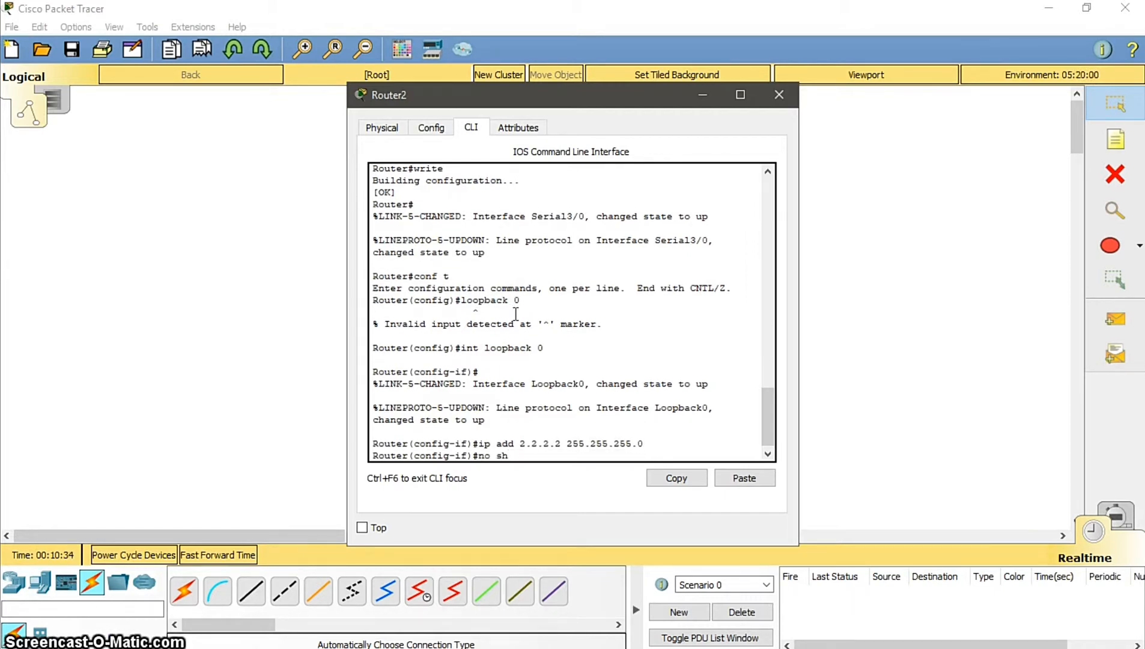
key("Return")
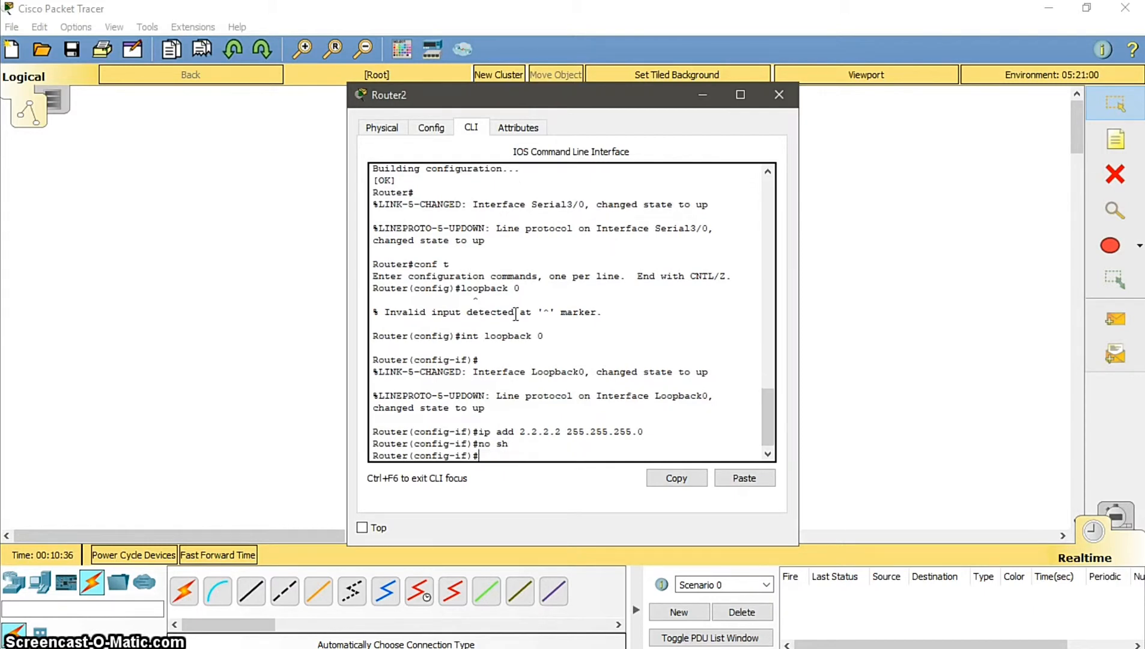
type("ex")
key("Return")
Step: Start OSPF routing on Router2 with process ID 10
type("ro")
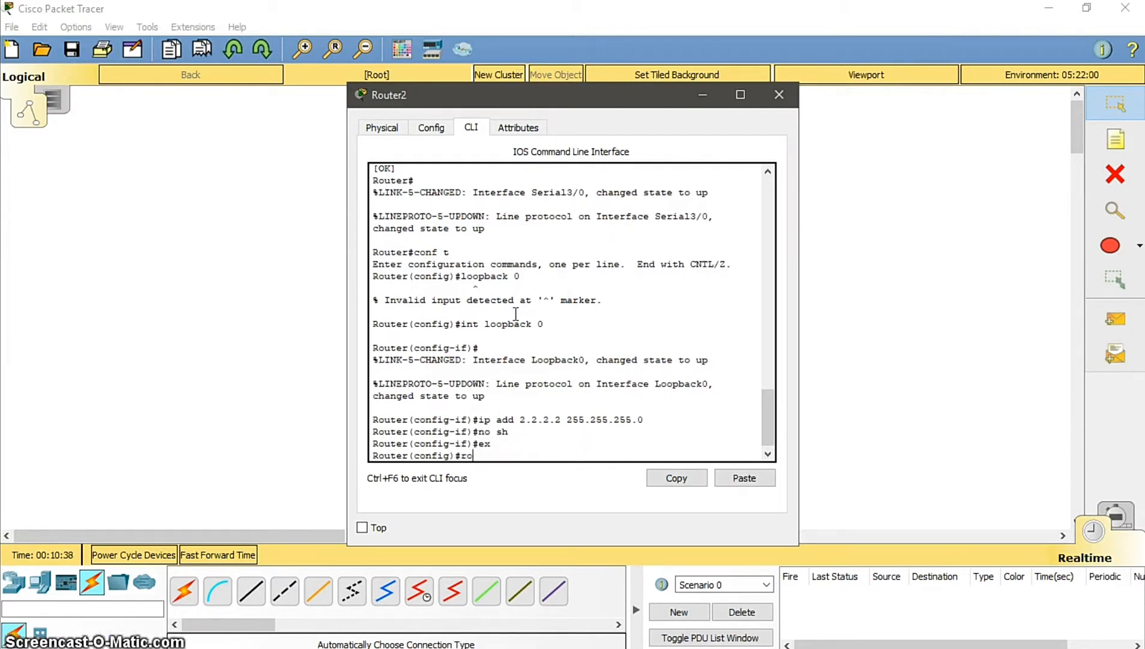
type("ute")
type(" osp")
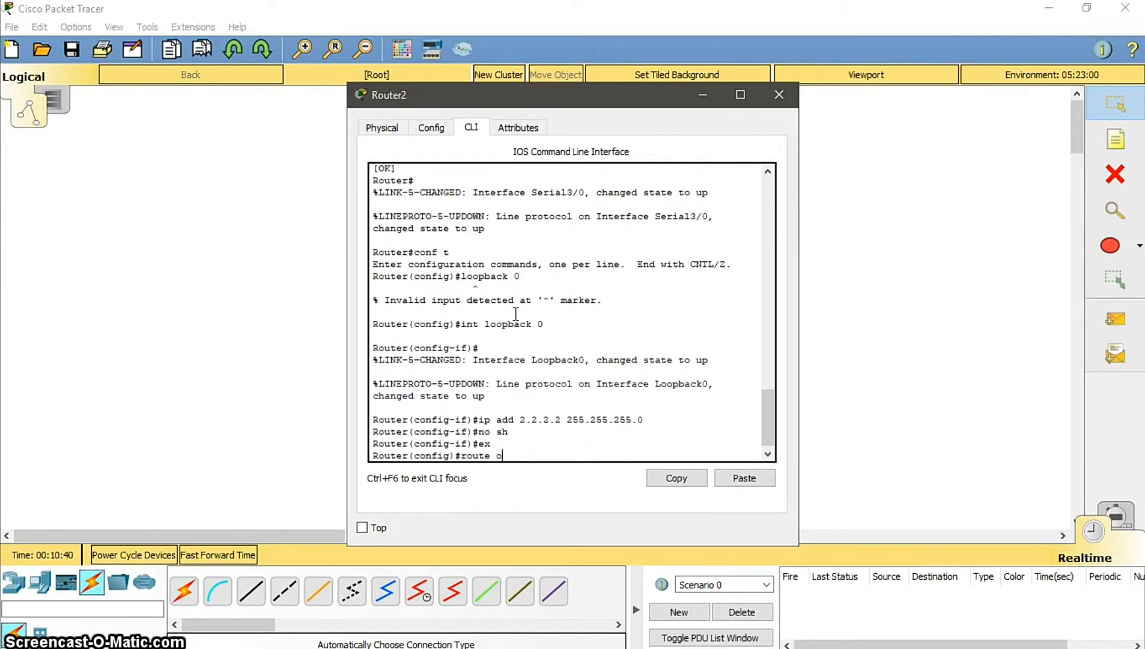
type("f 10")
key("Return")
Step: Add the loopback network 2.2.2.2 with wildcard mask 0.0.0.255 to OSPF area 0 on Router2
type("netw")
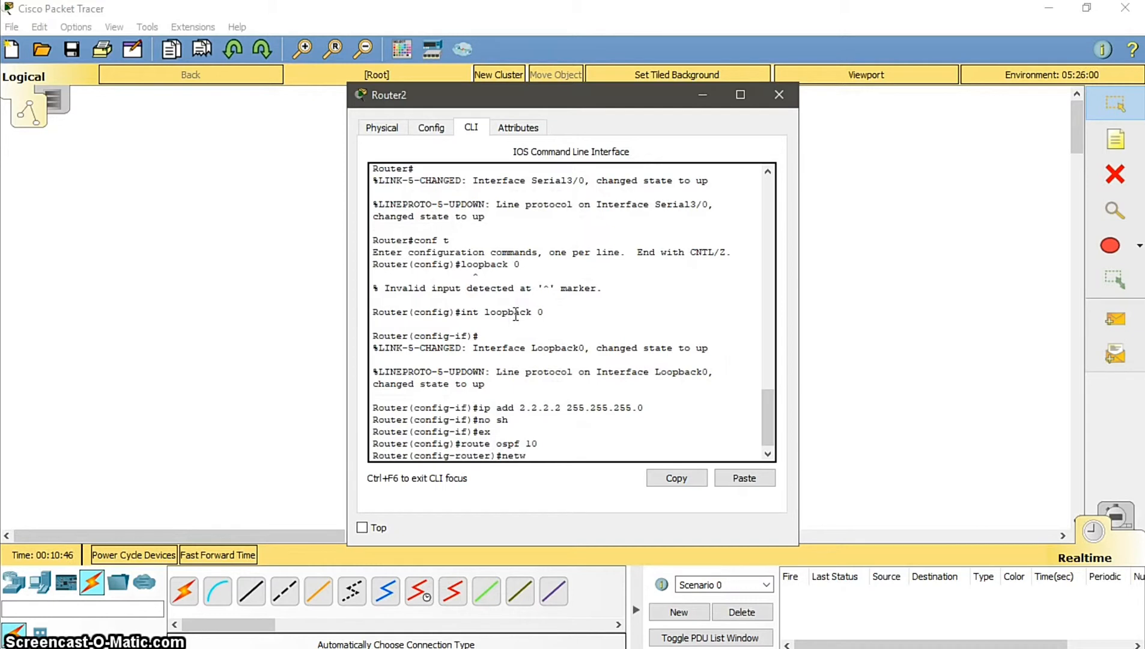
type("ork 2.2.2.2 0.0.0.")
type("2555")
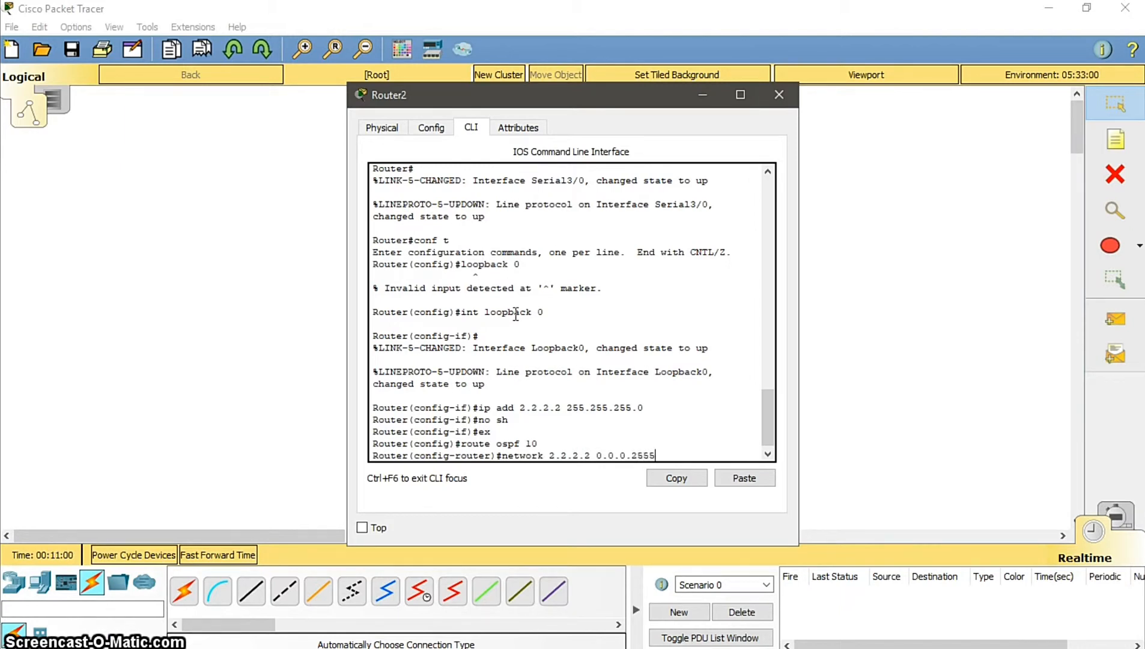
key("BackSpace")
type("area 0")
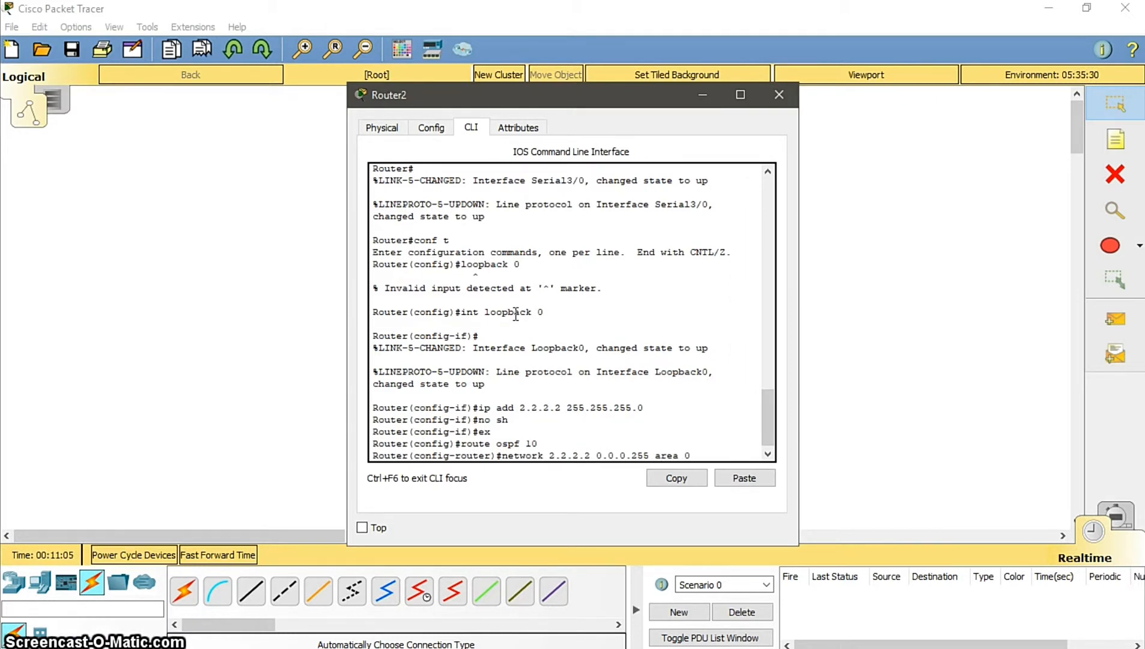
key("Return")
Step: Add the serial network 192.168.10.0 with wildcard mask 0.0.0.255 to OSPF area 0 on Router2, reusing the previous network command
key("Up")
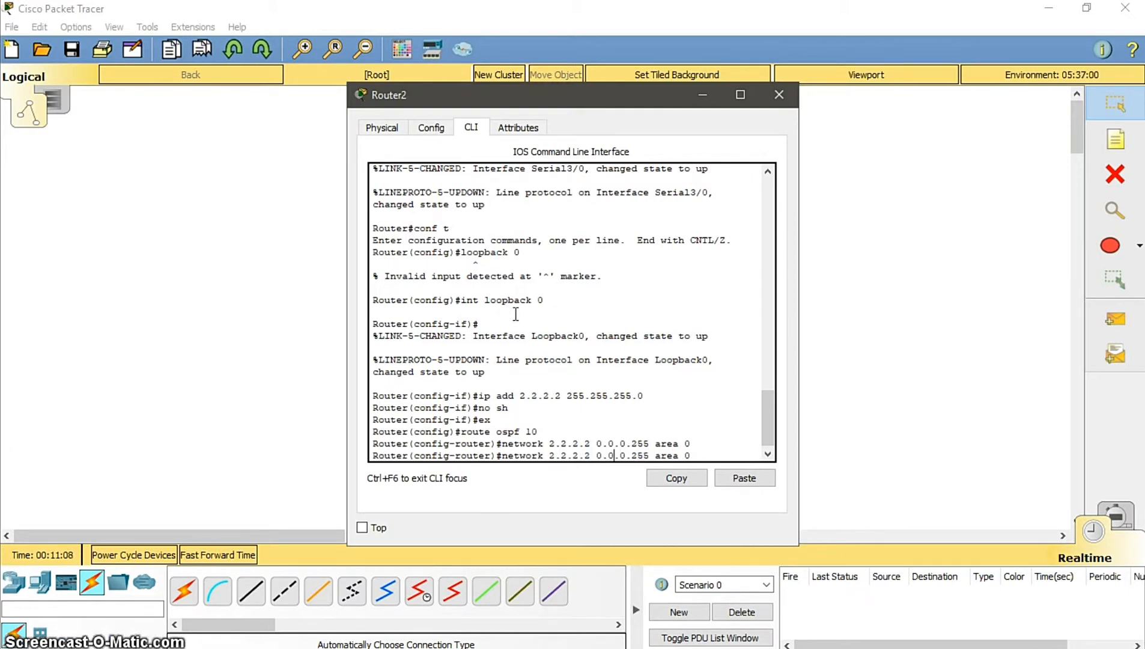
key("Left")
key("Left")
key("Left")
key("Left")
key("Left")
key("Left")
key("Left")
key("Left")
key("Left")
key("Left")
key("Left")
key("Left")
key("Left")
key("Left")
key("Left")
key("BackSpace")
key("BackSpace")
key("BackSpace")
key("BackSpace")
key("BackSpace")
key("BackSpace")
key("BackSpace")
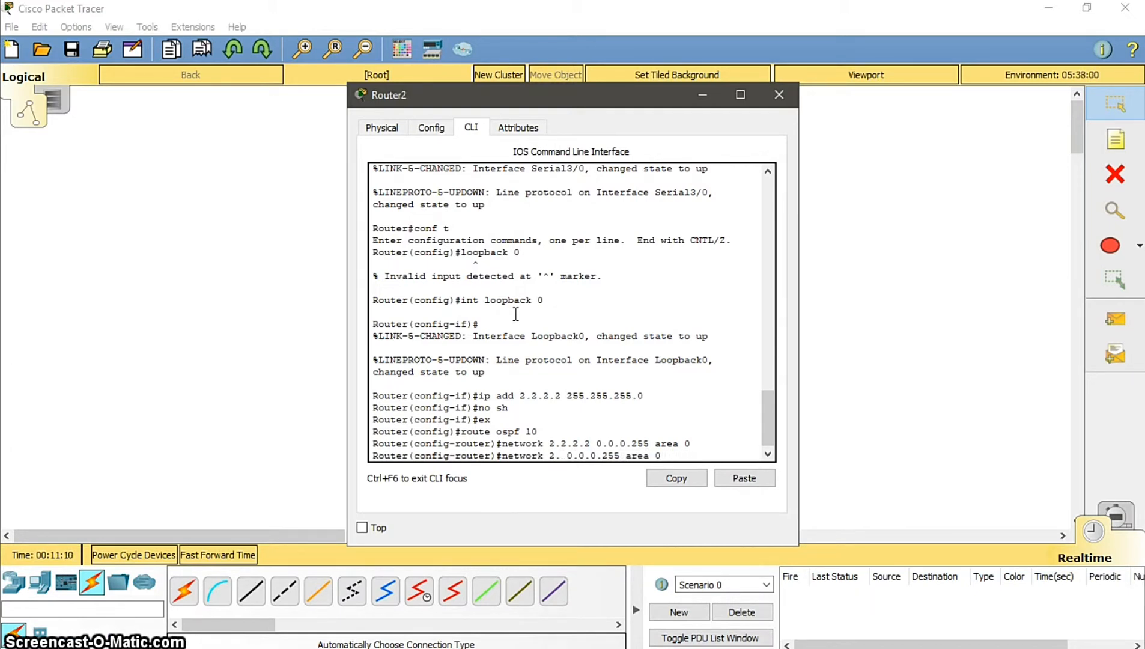
type("192.168.")
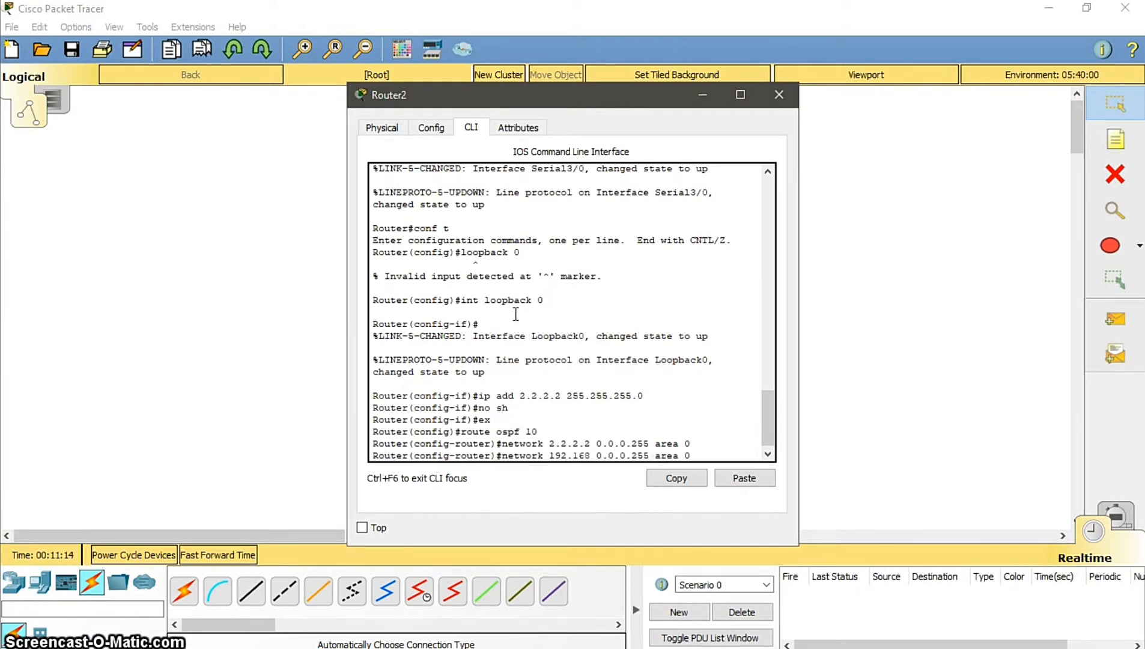
type("10.0")
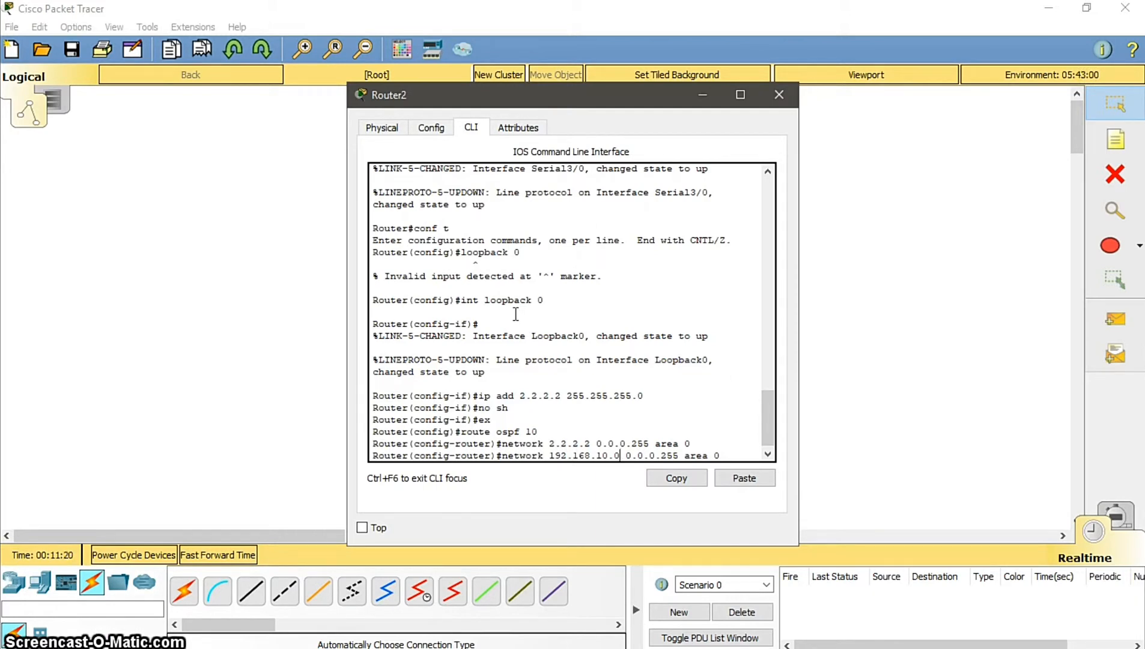
key("Return")
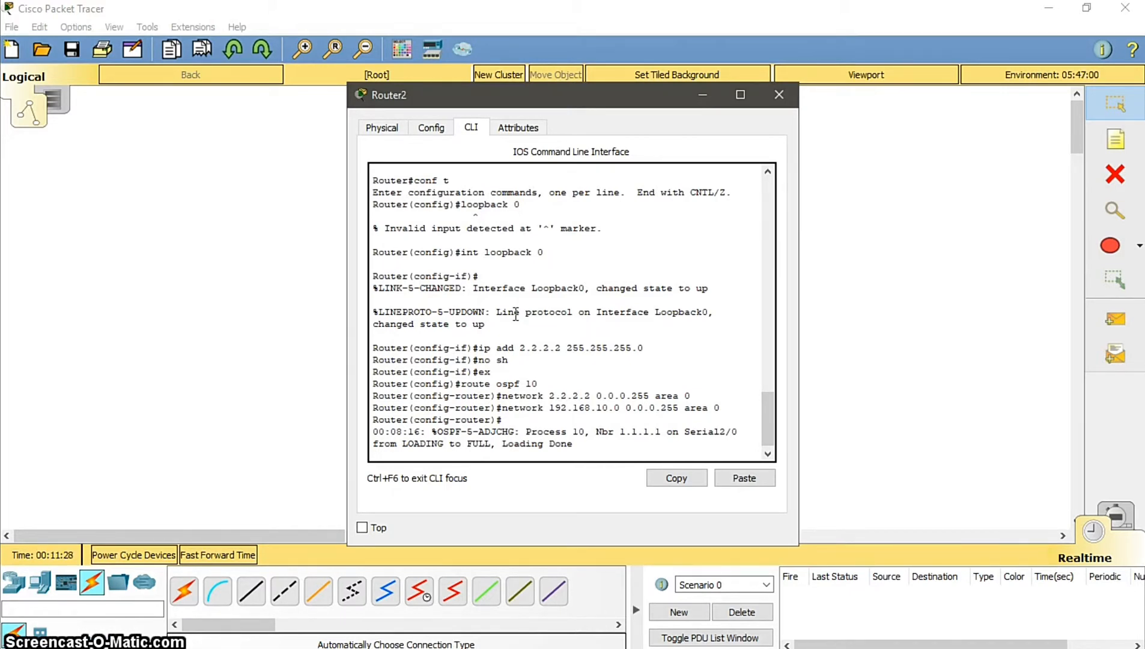
Step: Add the serial network 192.168.20.0 with wildcard mask 0.0.0.255 to OSPF area 0 on Router2
key("Return")
key("Up")
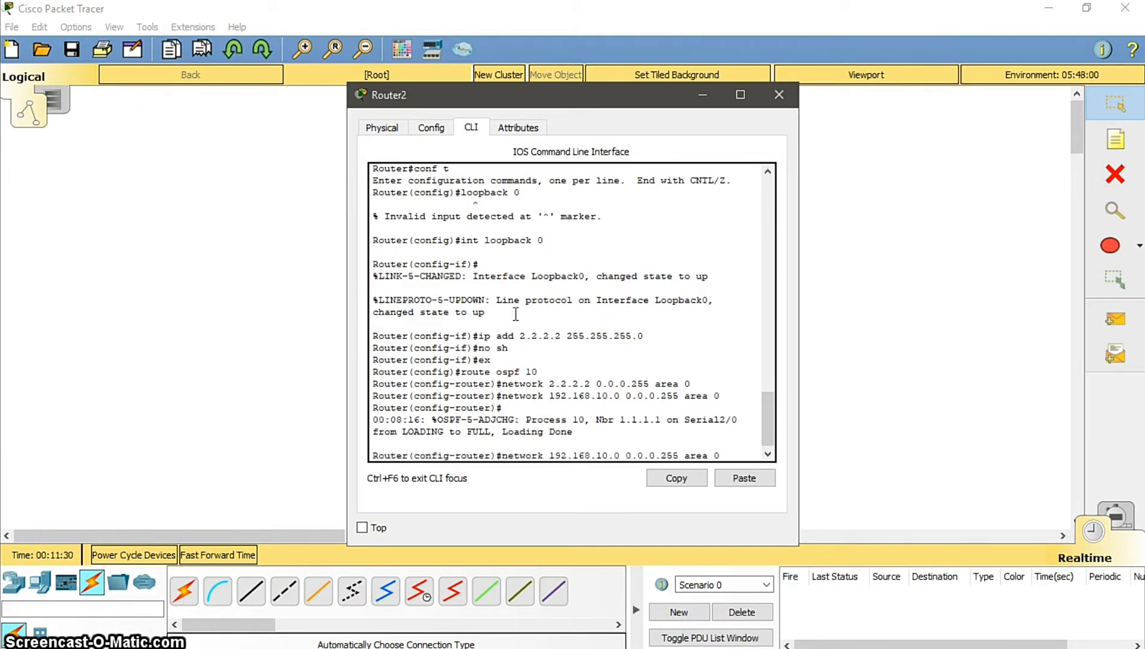
key("Left")
key("Left")
key("Left")
key("Left")
key("Left")
key("Left")
key("Left")
key("Left")
key("Left")
key("BackSpace")
type("2")
key("Return")
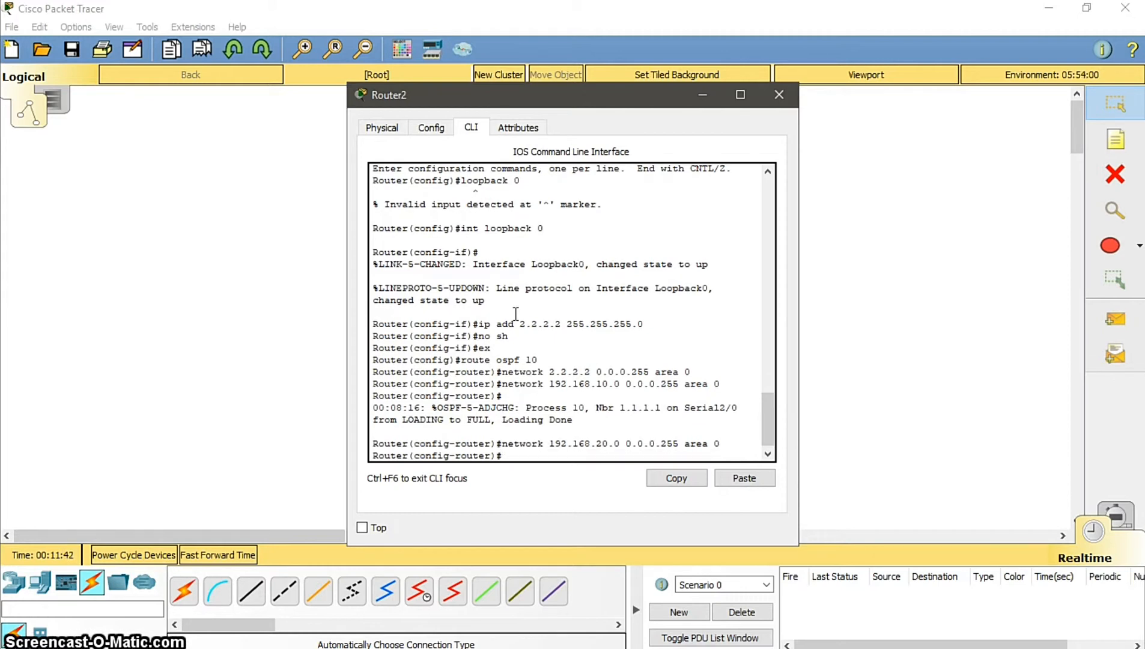
Step: Exit Router2's configuration modes, save its configuration with write, and close the router window
type("ex")
key("Return")
type("ex")
key("Return")
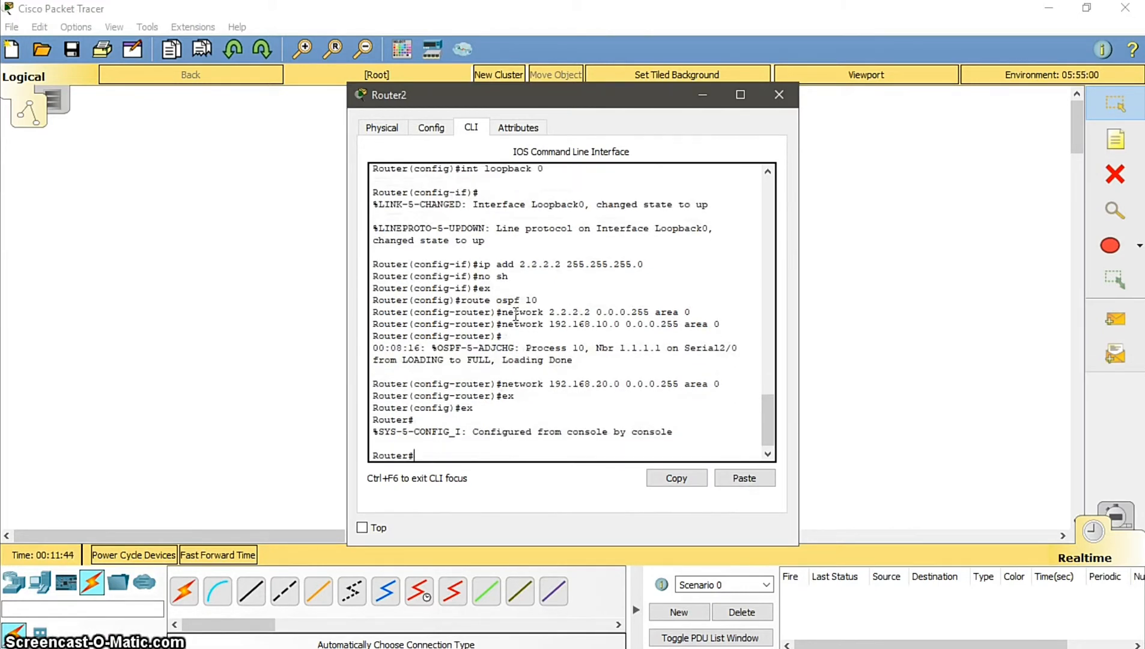
type("write")
key("Return")
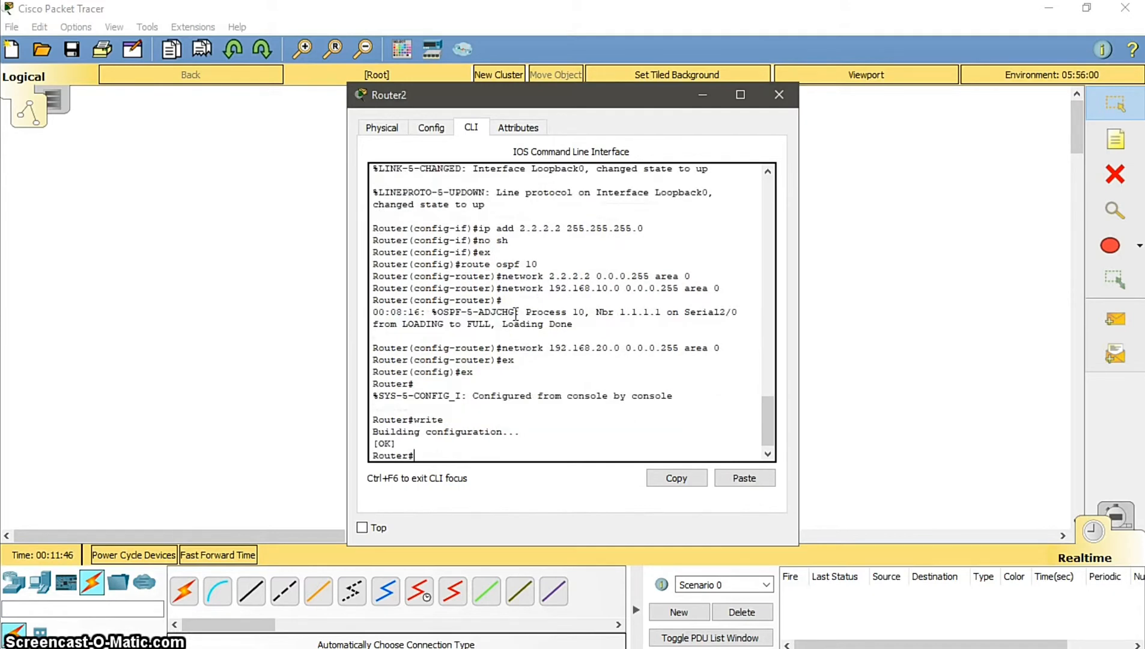
left_click(779, 94)
Step: Open Router3's command line, enter global configuration mode and create the interface loopback 0
left_click(720, 265)
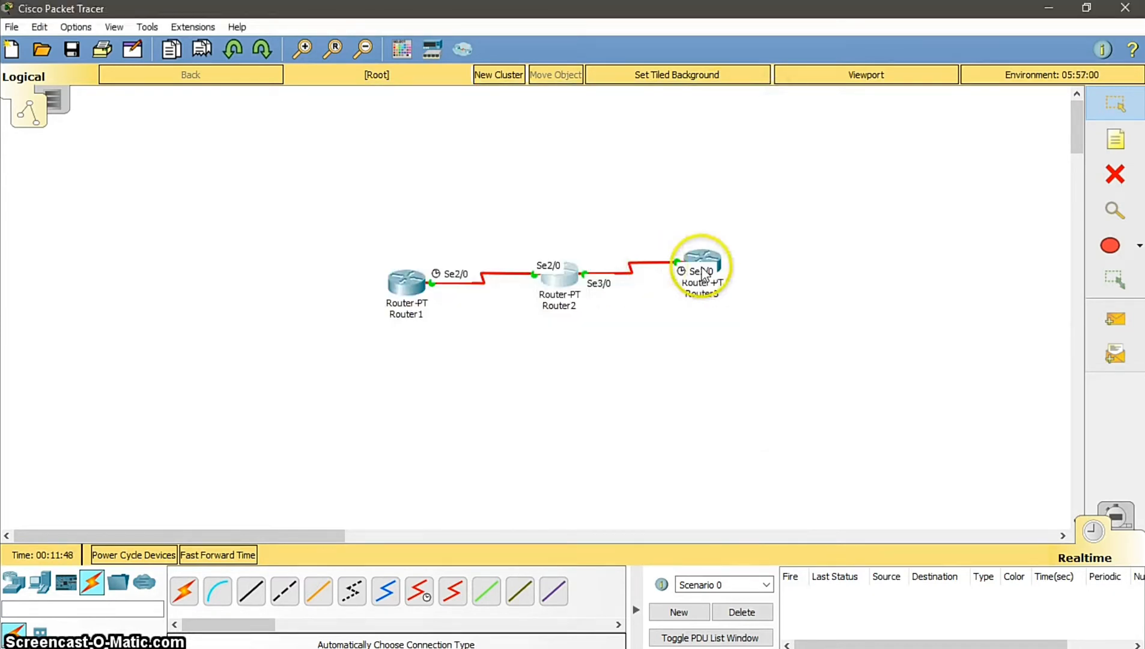
left_click(485, 360)
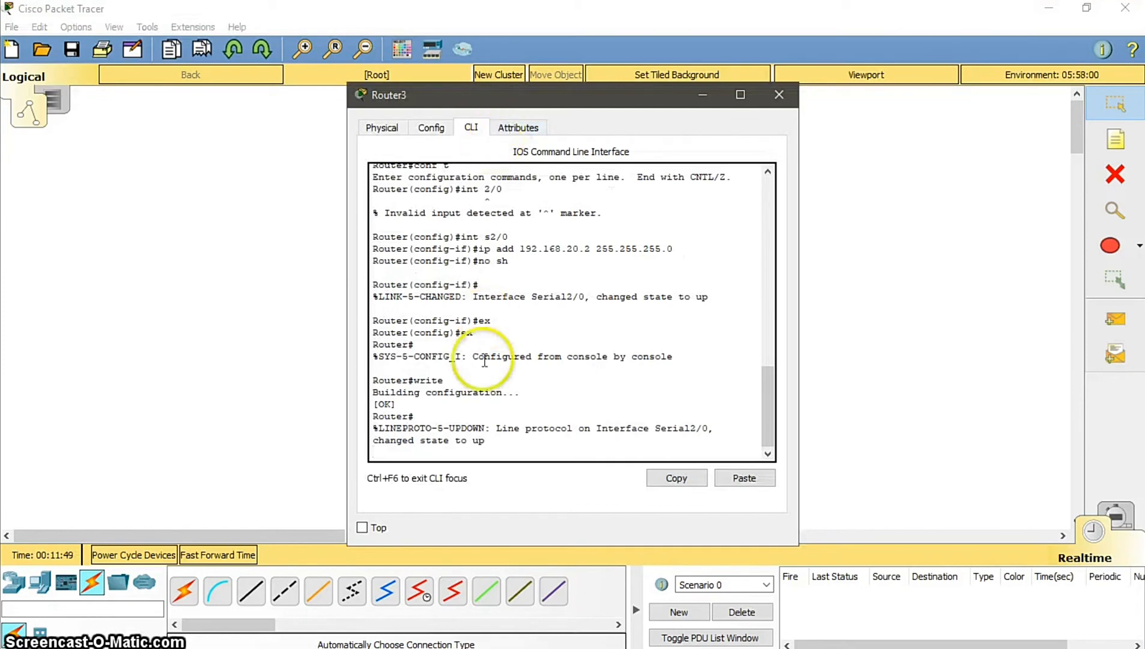
type("ro")
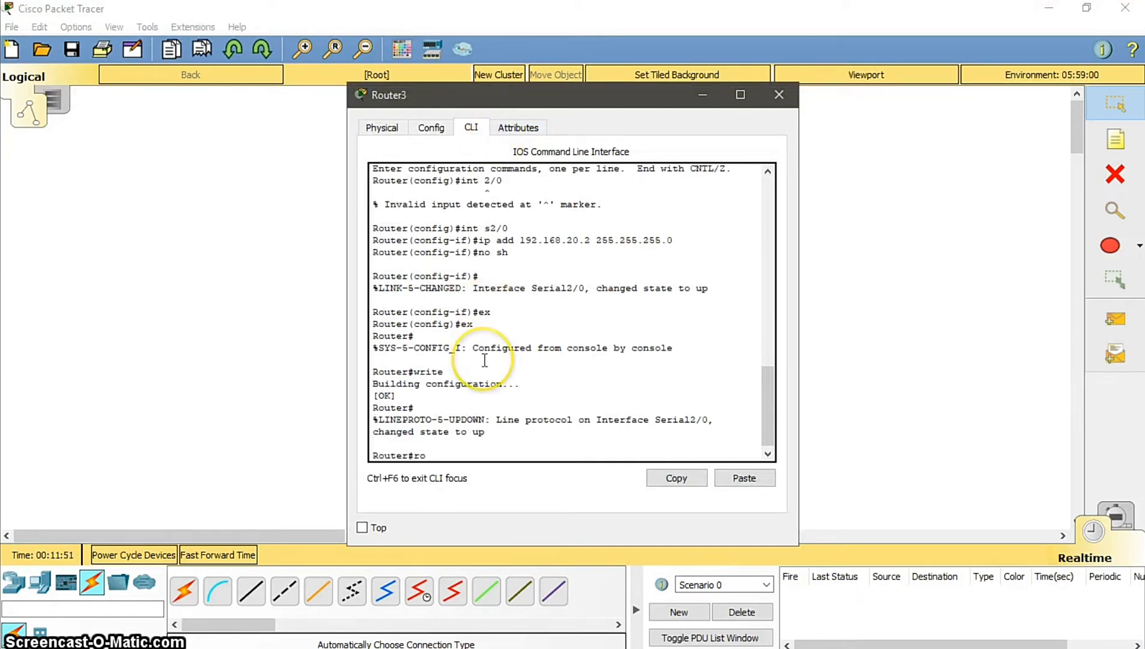
left_click(485, 361)
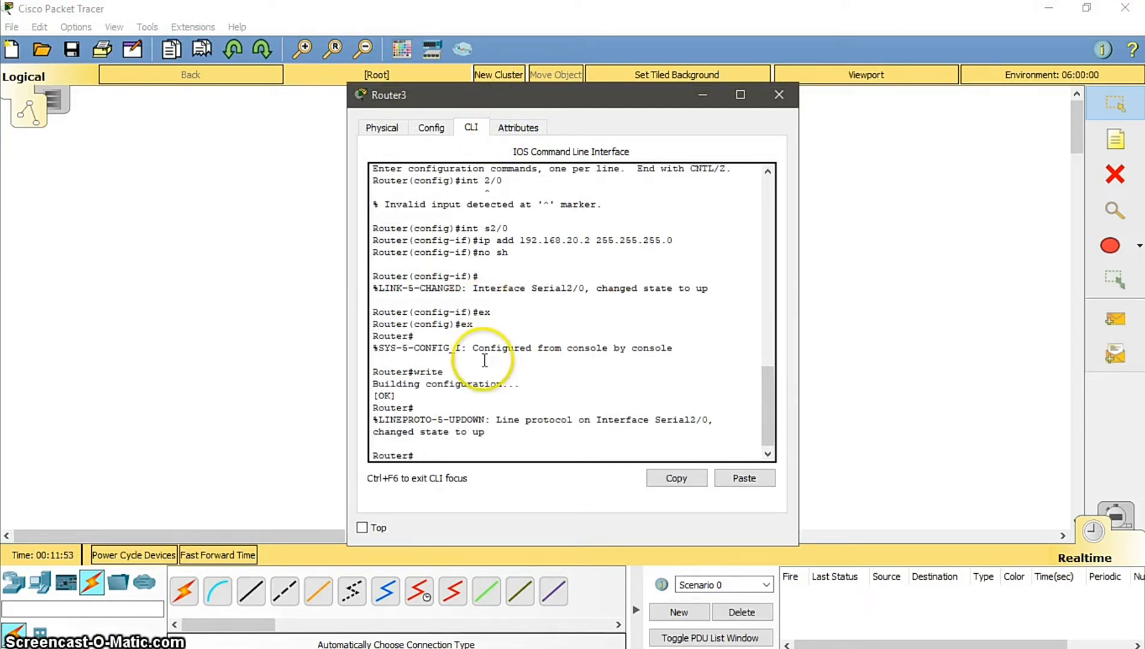
key("BackSpace")
key("BackSpace")
type("conf t")
key("Return")
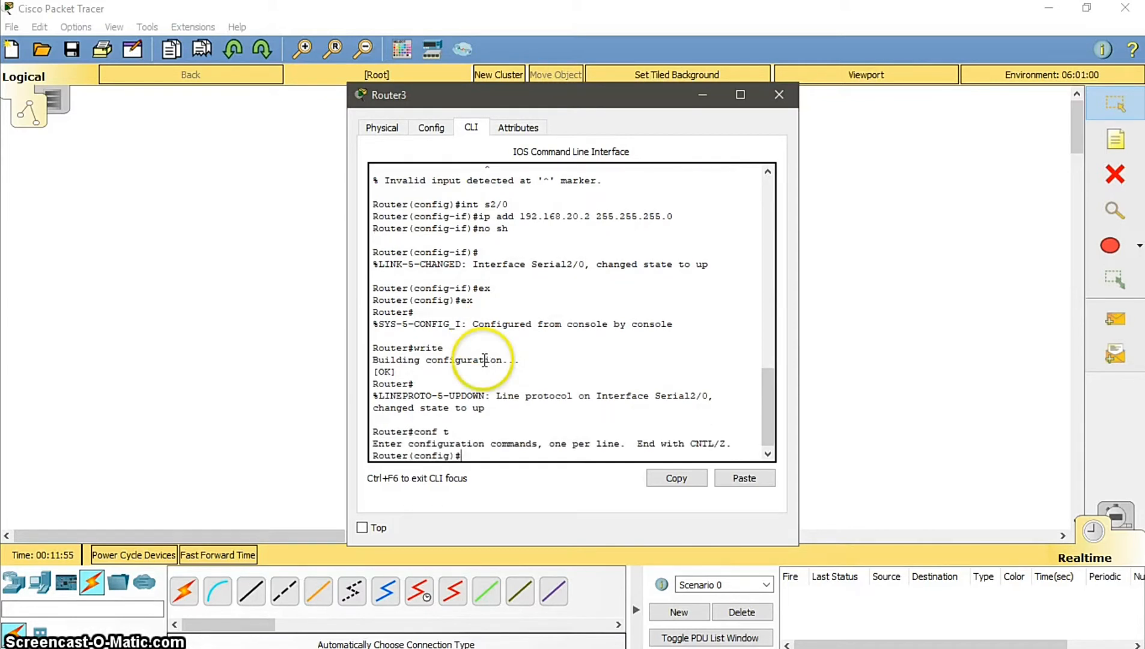
type("int loopback 0")
key("Return")
key("Return")
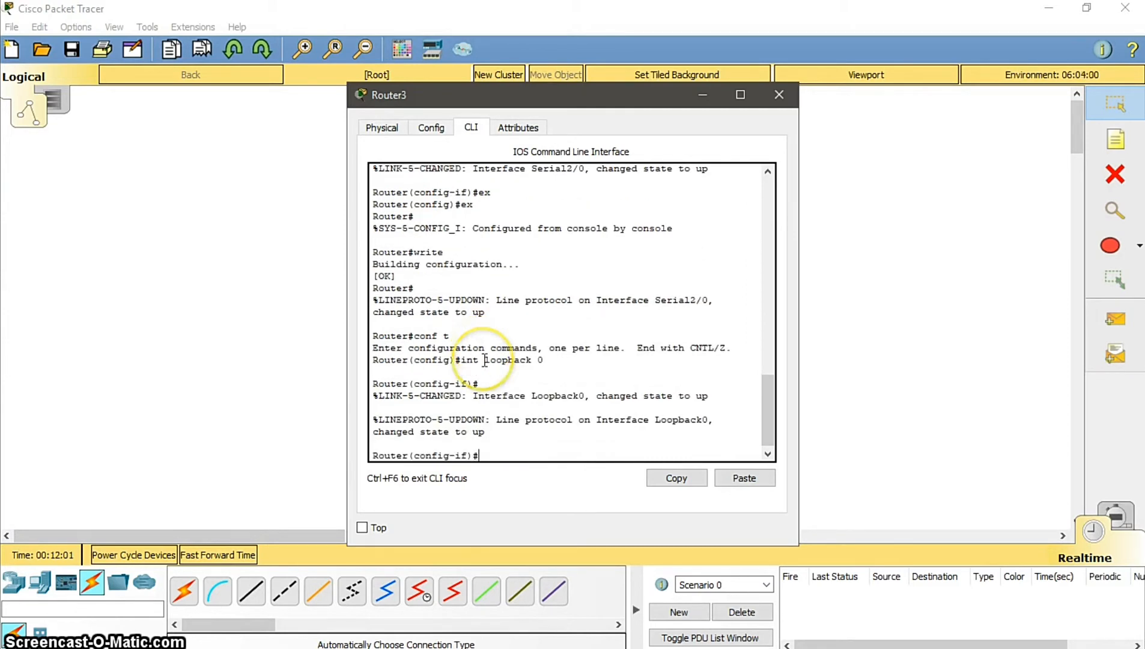
Step: Assign IP address 3.3.3.3 with mask 255.255.255.0 to Router3's loopback 0, enable the interface and exit its configuration mode
type("ip")
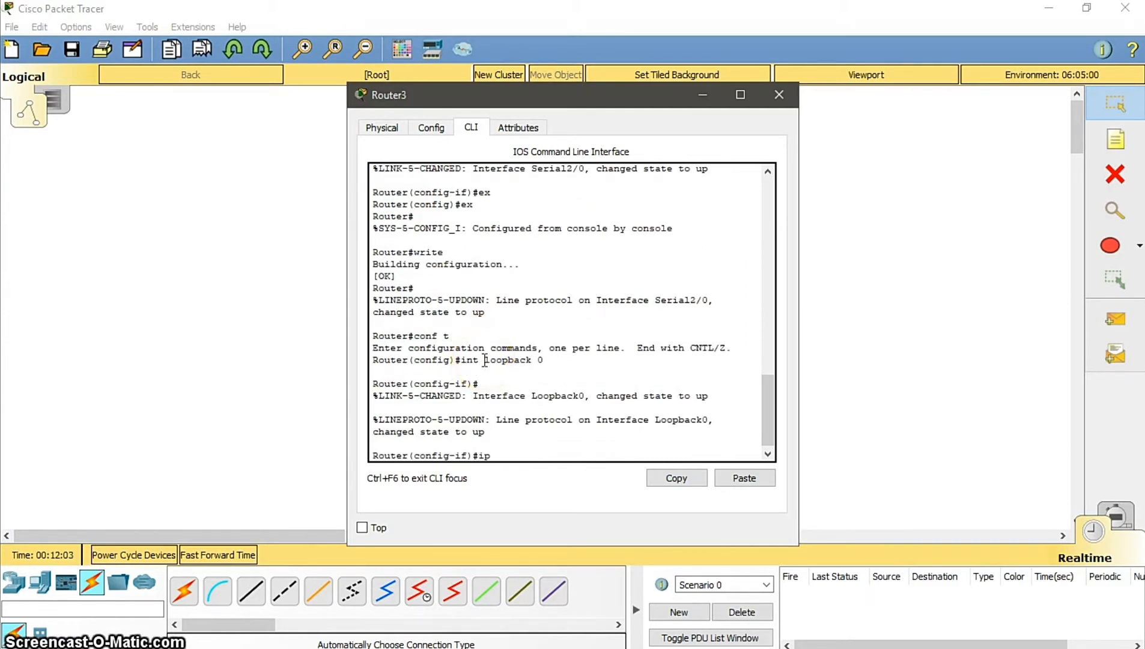
type(" add 3.3")
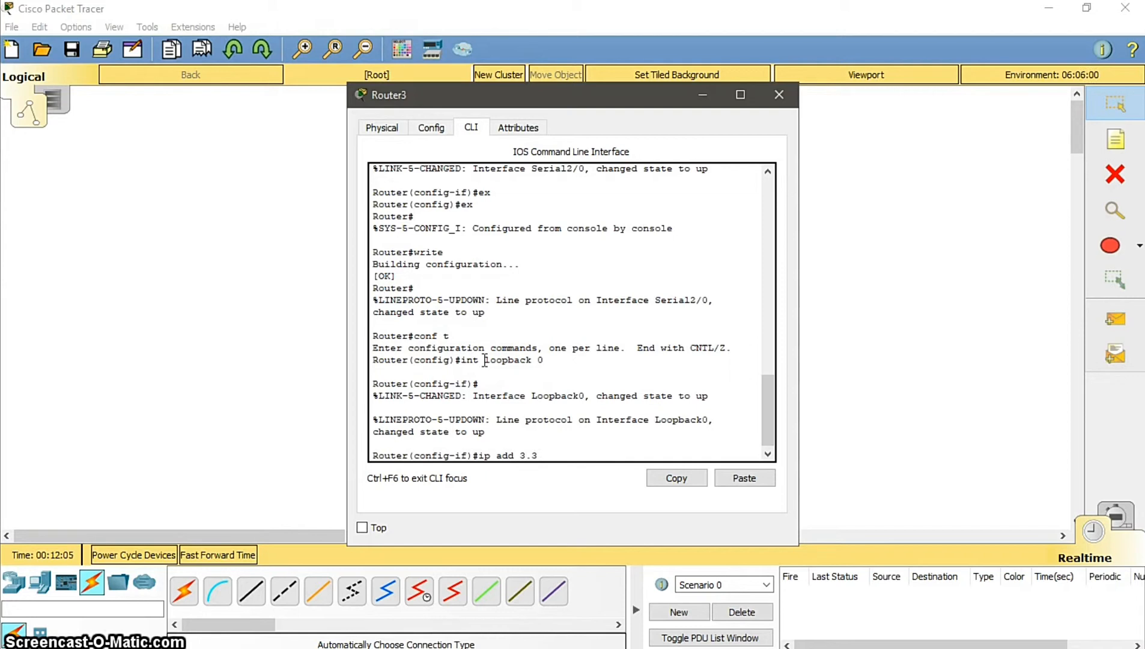
type(".3.3")
type(" 2")
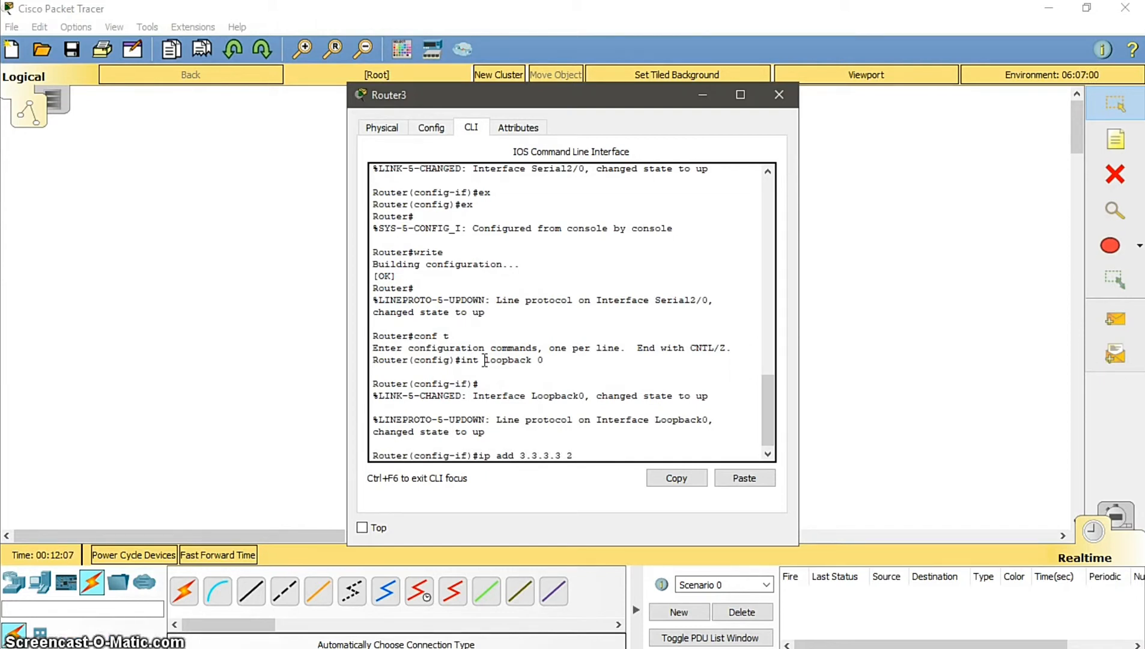
type("55.255.255.")
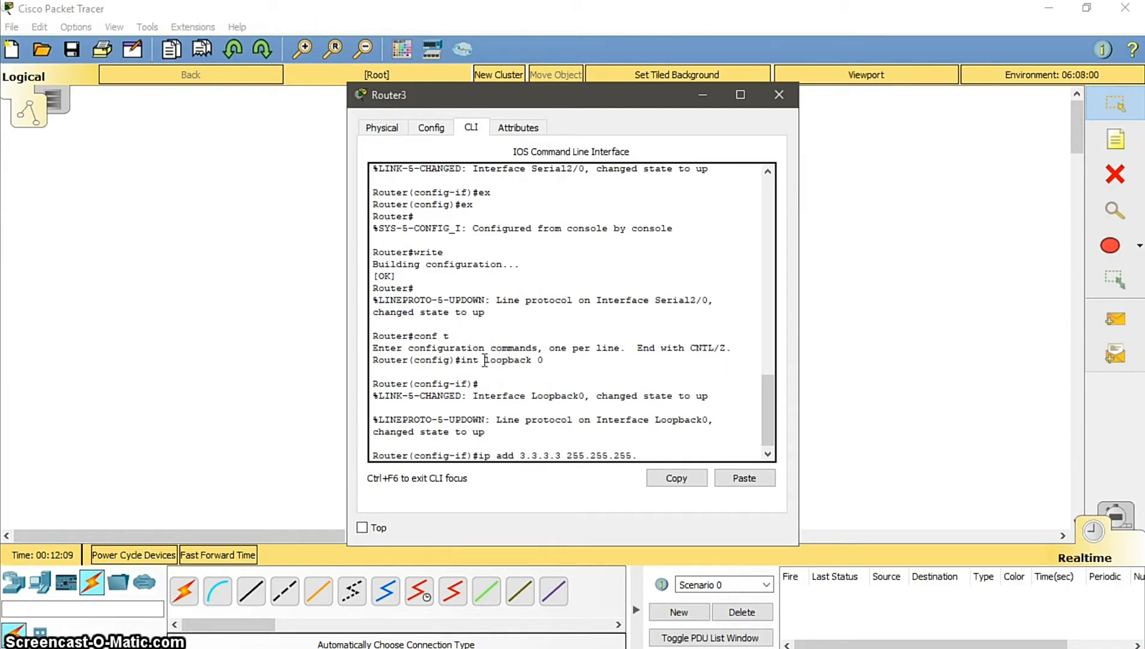
type("0")
key("Return")
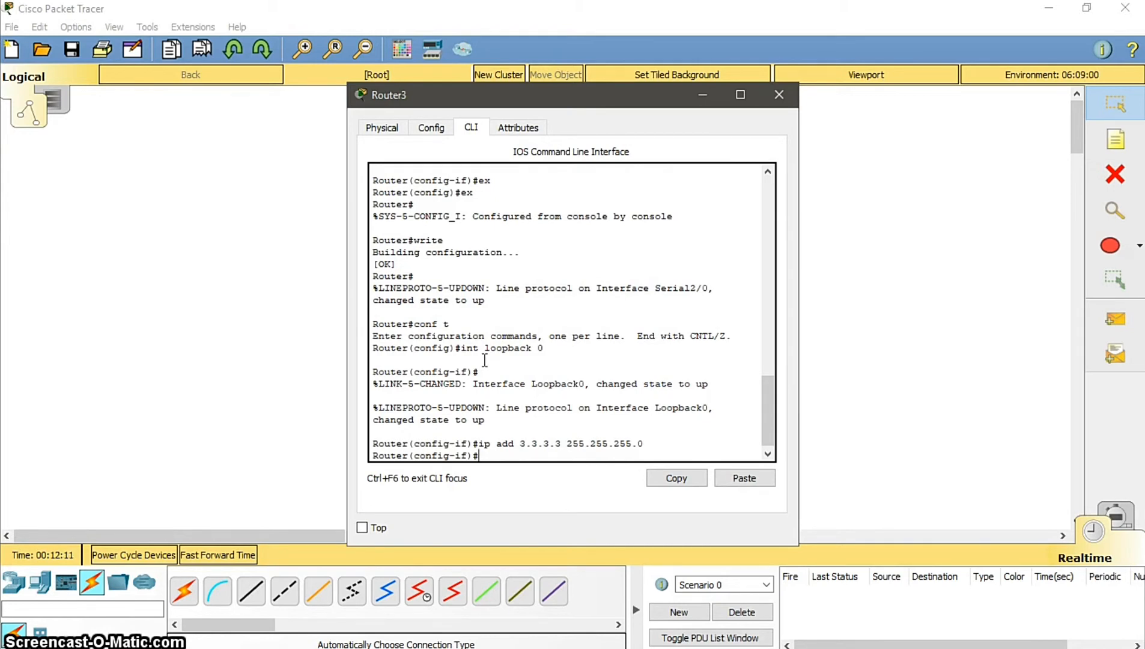
type("no sh")
key("Return")
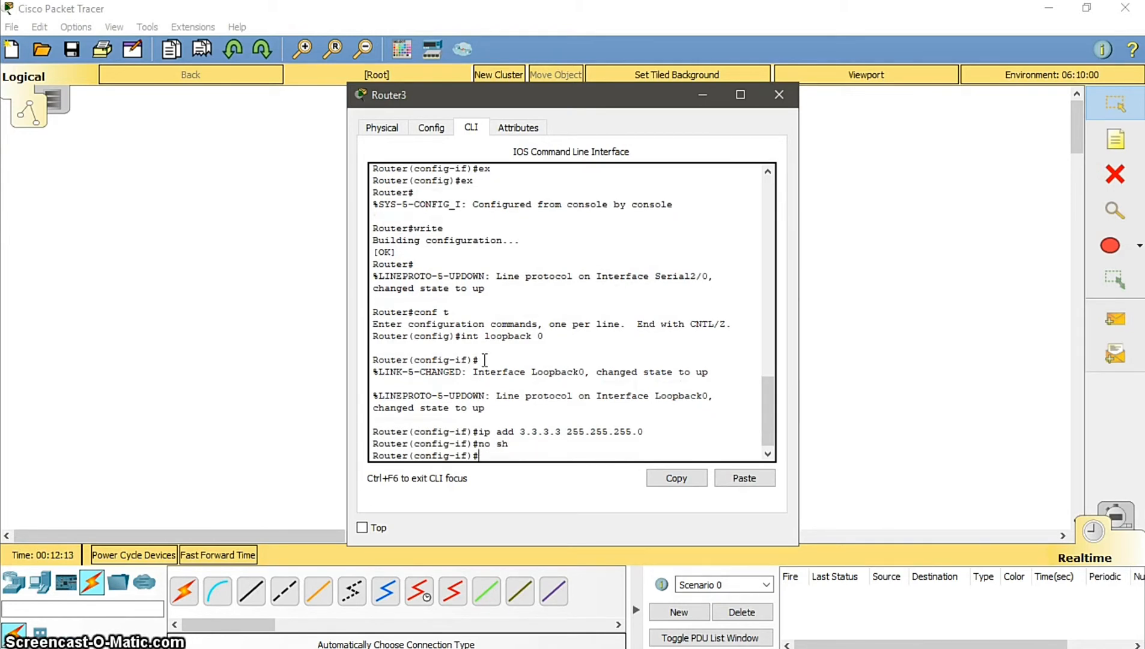
type("ex")
key("Return")
Step: Start OSPF process 10 on Router3 and add network 3.3.3.3 with wildcard mask 0.0.0.255 to area 0
type("ro")
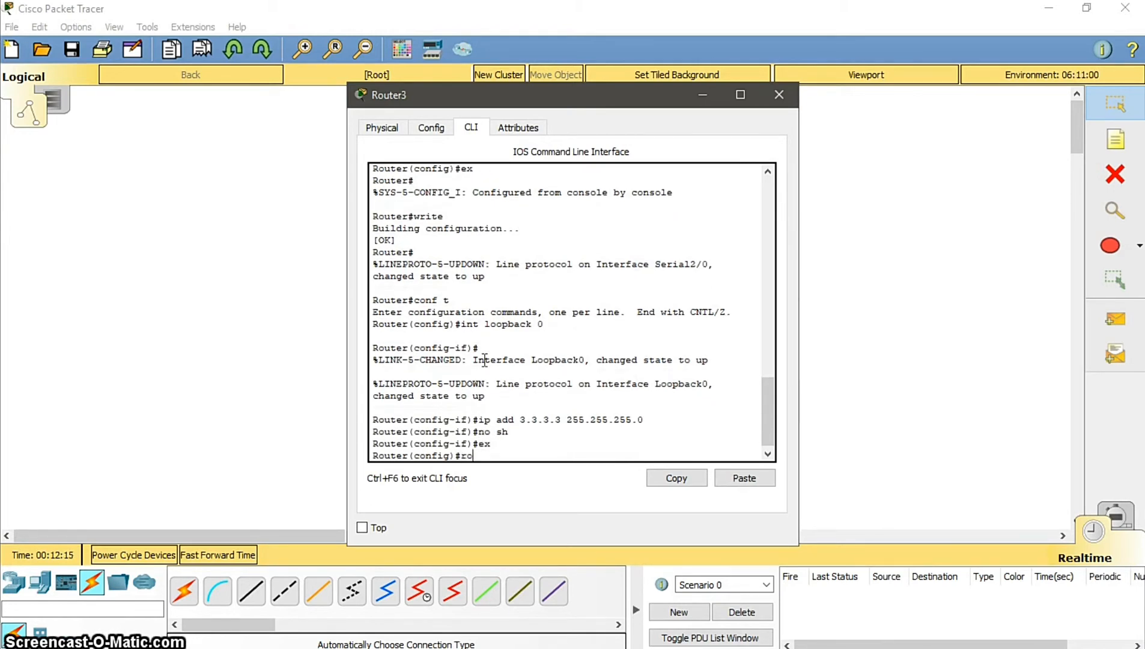
type("ute ospf 10")
key("Return")
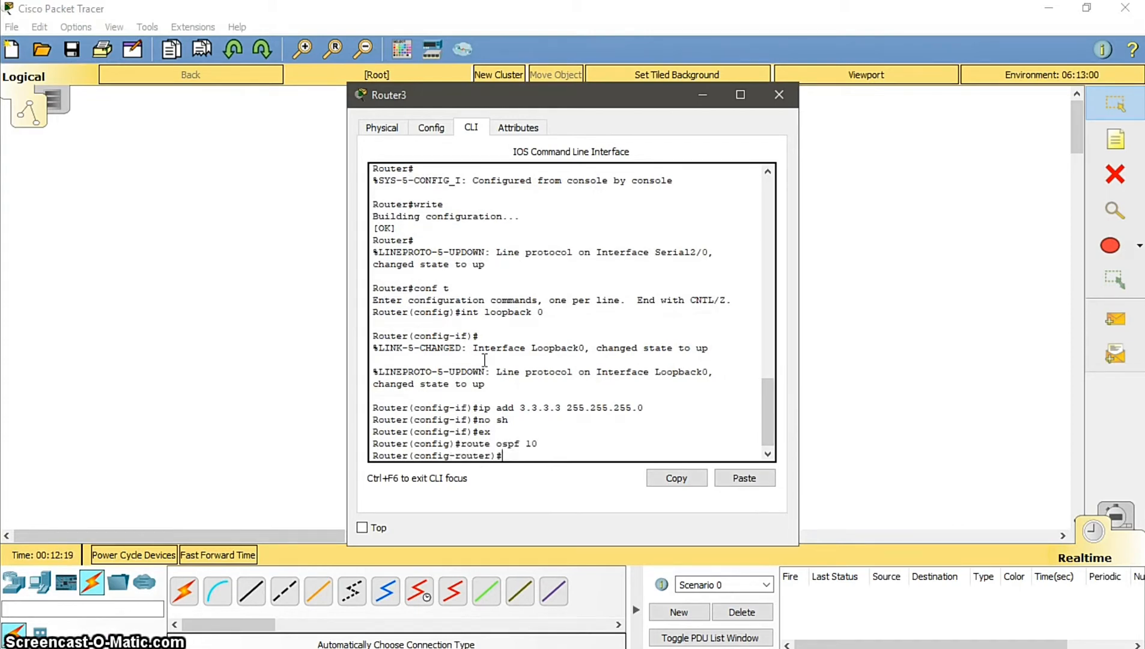
type("network 3.3.3.3")
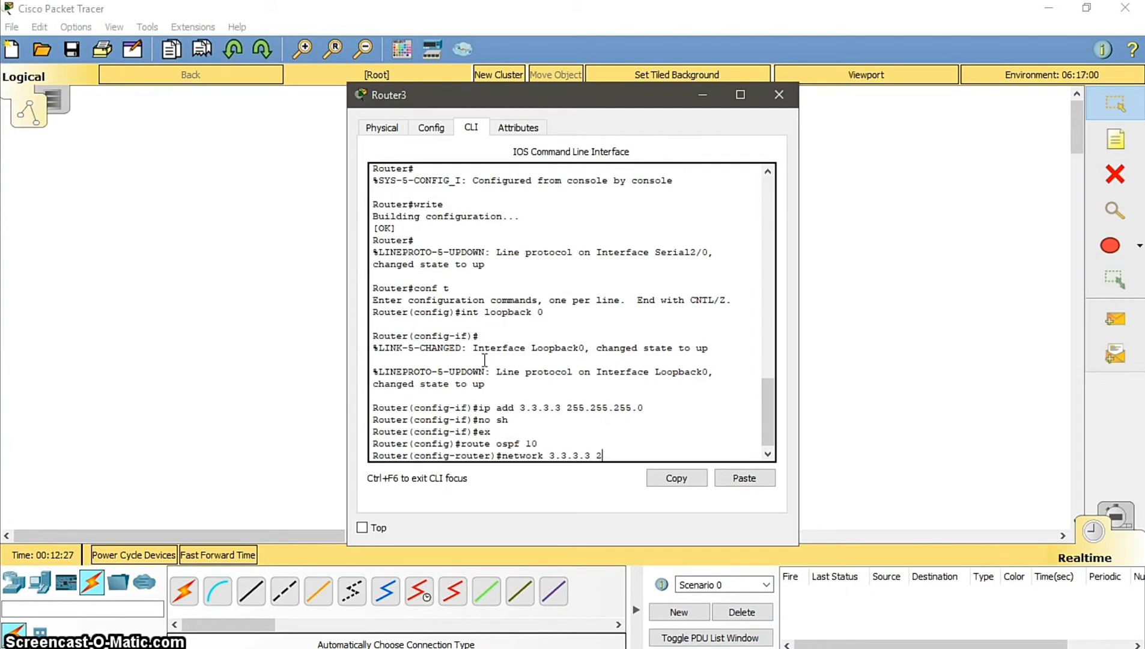
type(" 0")
type(".0.0.")
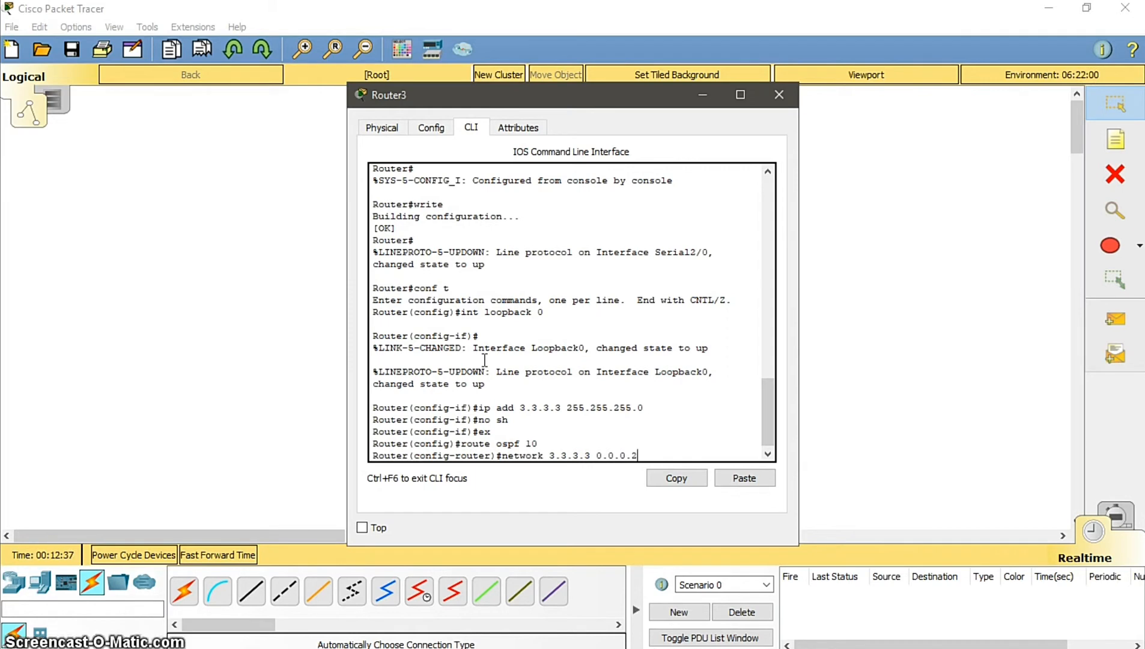
type("255 ar")
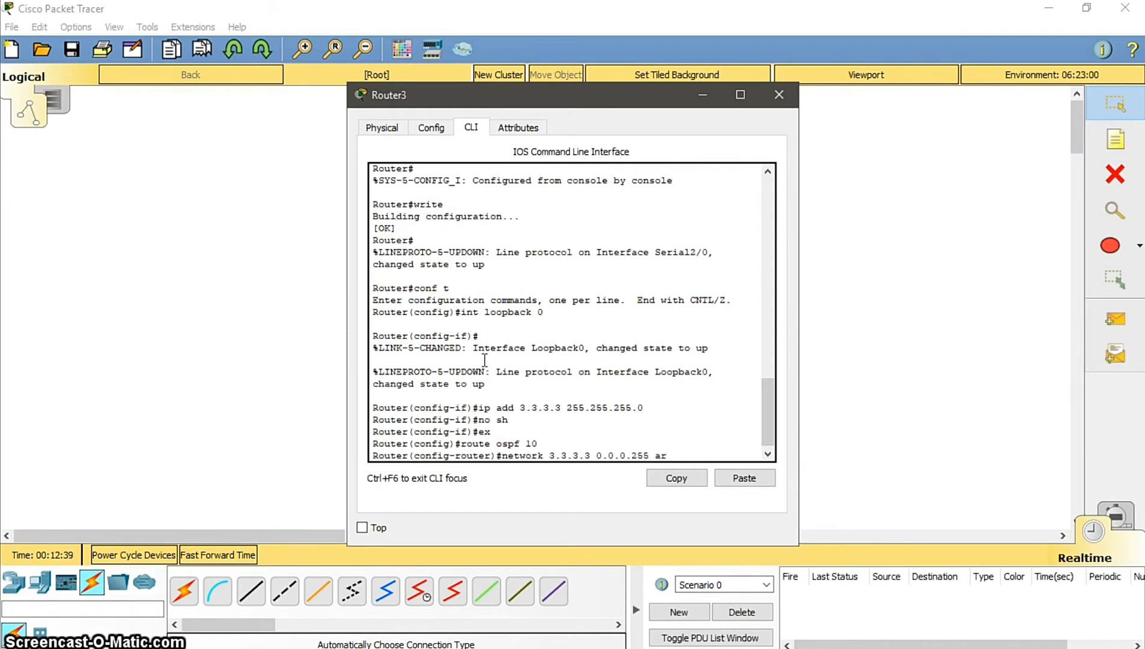
type("ea 0")
key("Return")
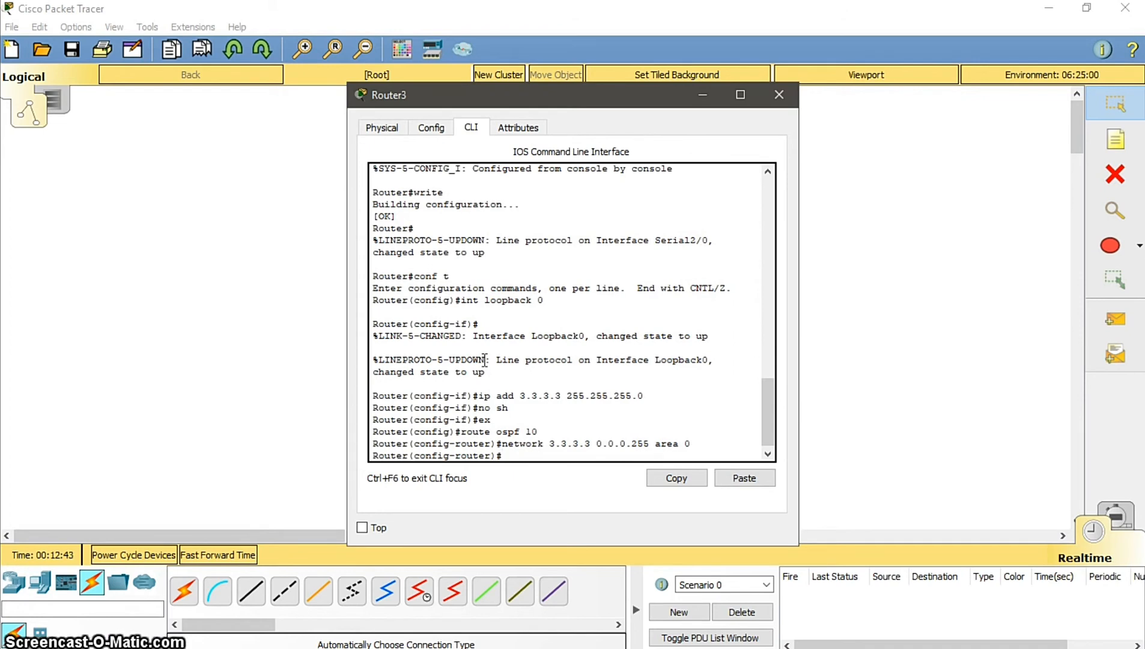
Step: Add the serial network 192.168.20.0 with wildcard mask 0.0.0.255 to OSPF area 0 on Router3, reusing the previous network command
key("Up")
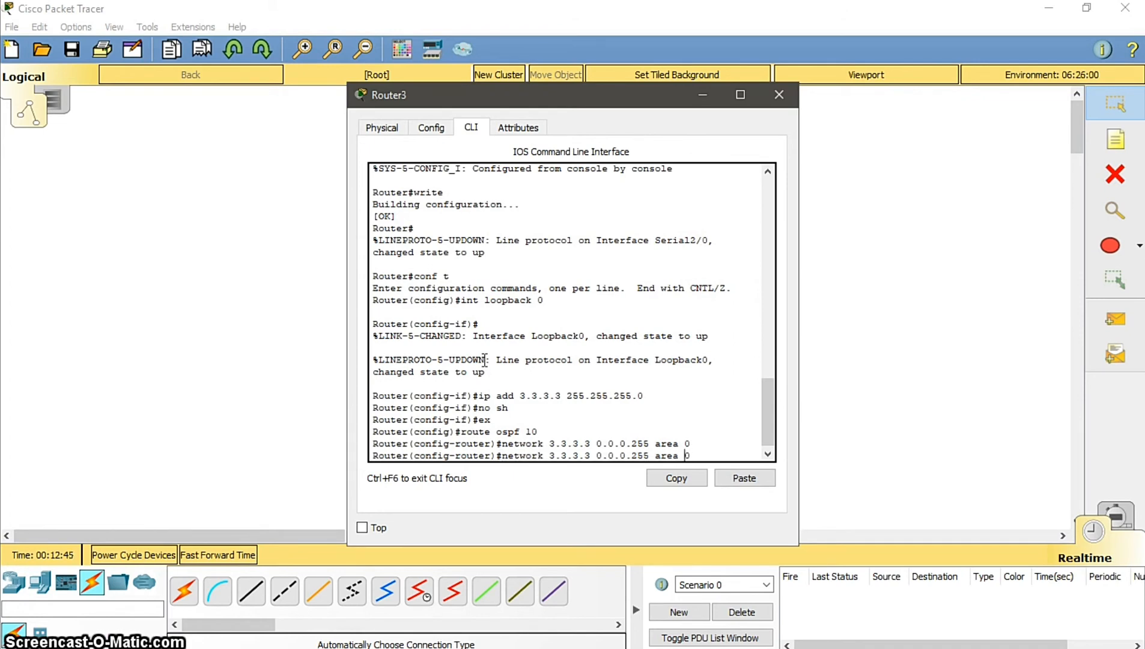
key("Left")
key("Left")
key("Left")
key("Left")
key("Left")
key("Left")
key("Left")
key("Left")
key("Left")
key("Left")
key("Left")
key("Left")
key("Left")
key("Left")
key("BackSpace")
key("BackSpace")
key("BackSpace")
key("BackSpace")
key("BackSpace")
key("BackSpace")
key("BackSpace")
key("BackSpace")
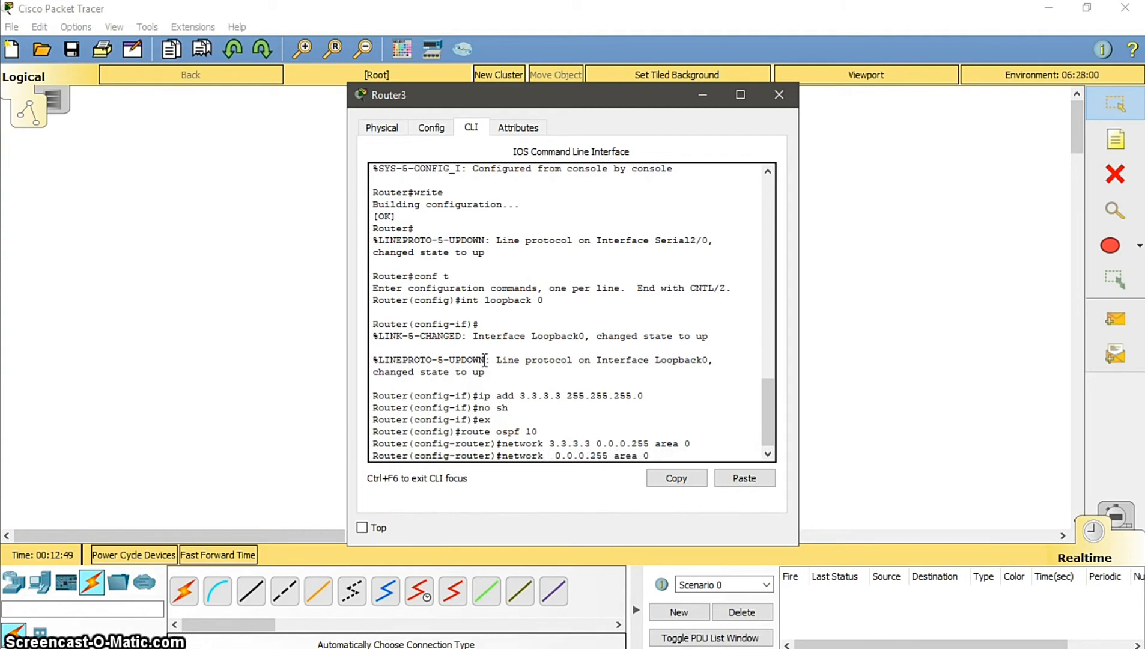
type("192.168")
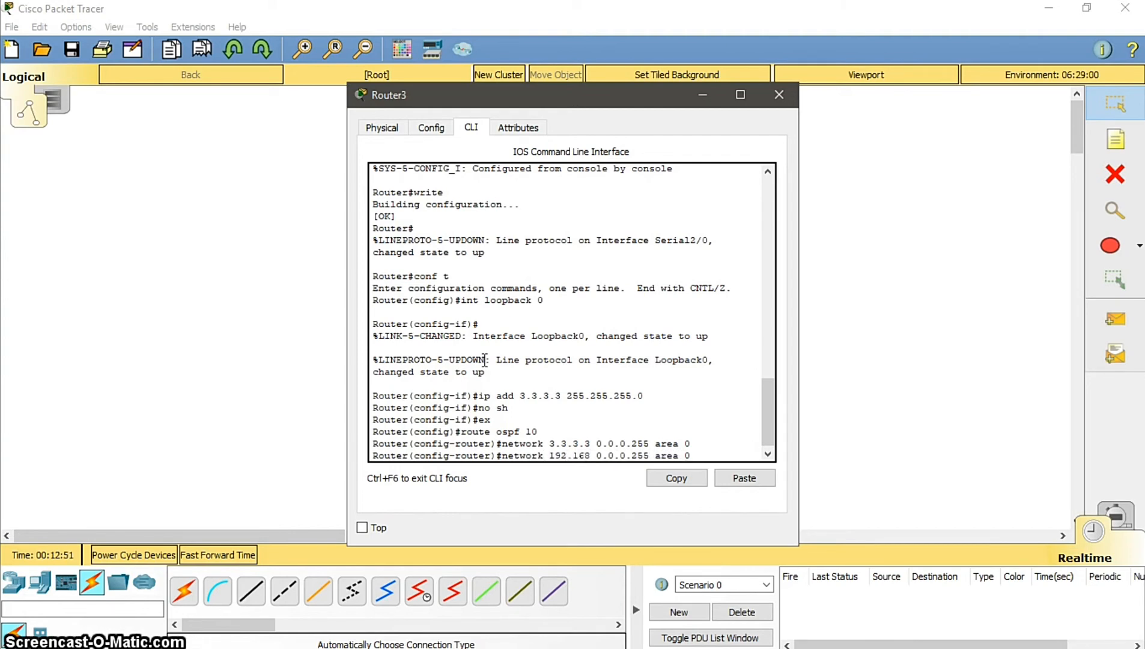
type(".20.0")
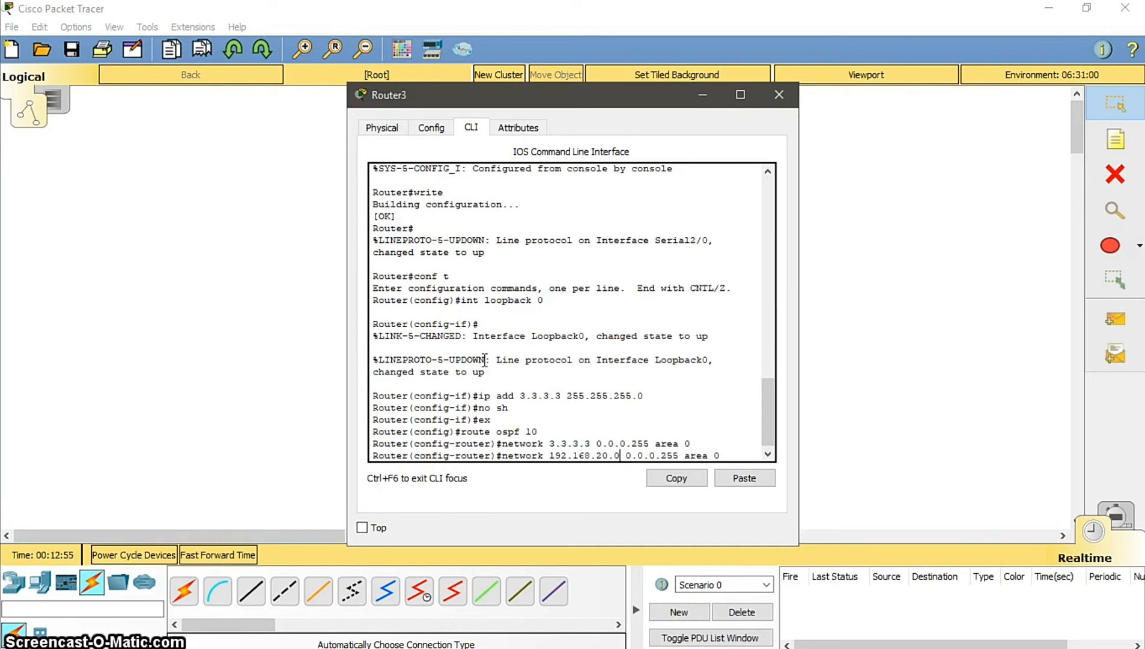
key("Return")
Step: Exit Router3's configuration modes, save its configuration with write, and close the router window
type("ex")
key("Return")
type("ex")
key("Return")
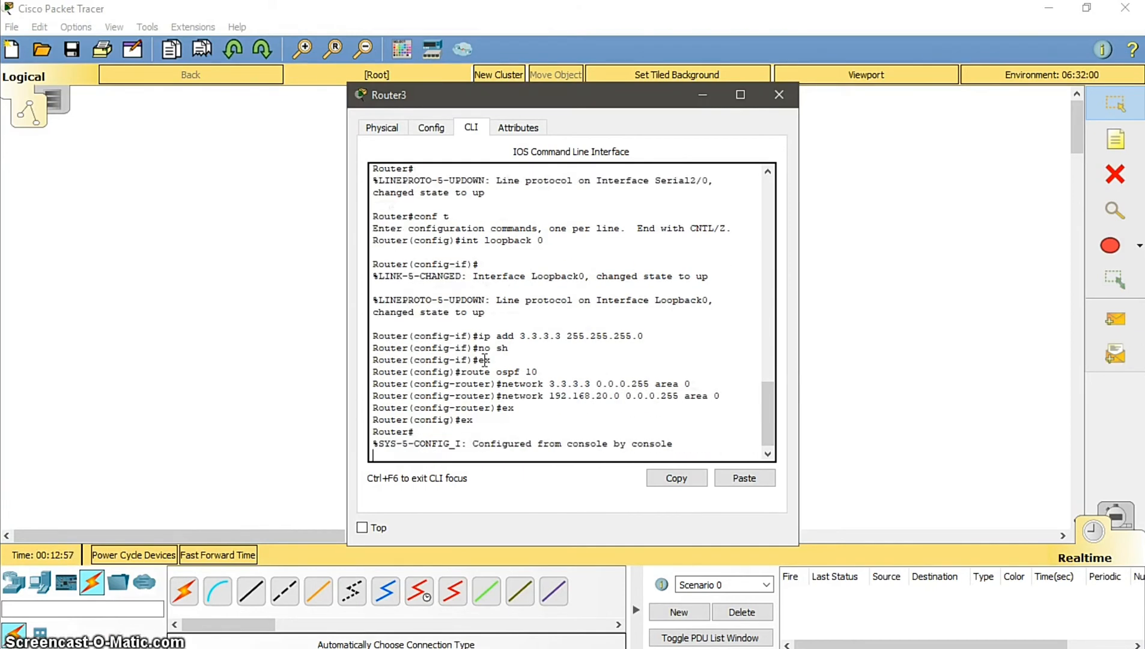
type("writ")
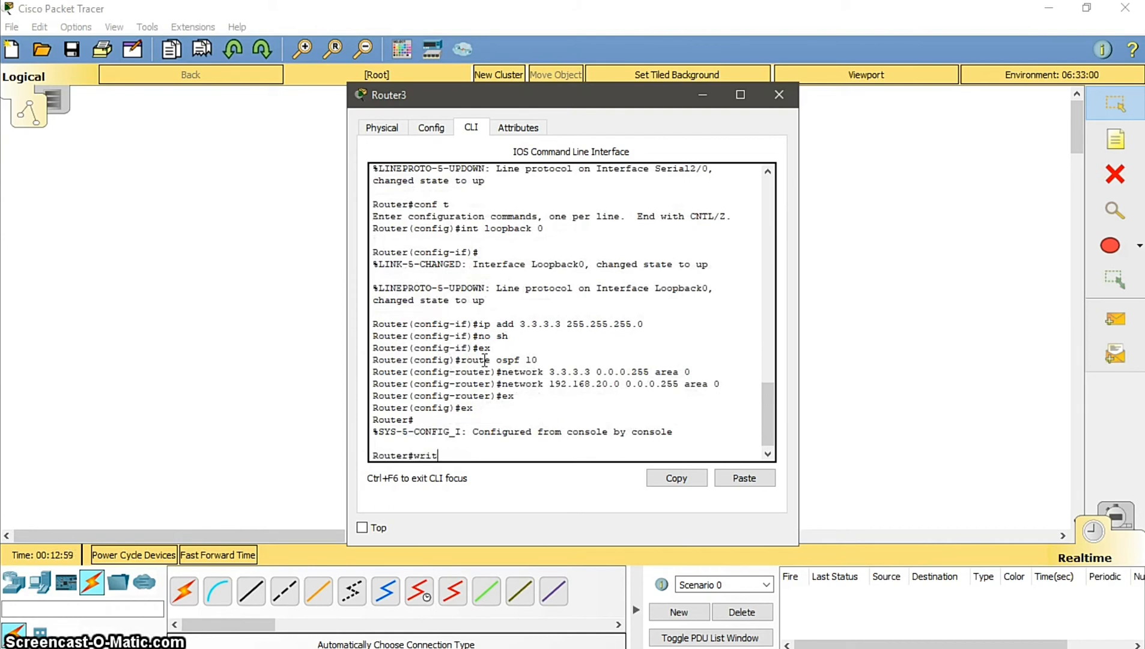
type("e")
key("Return")
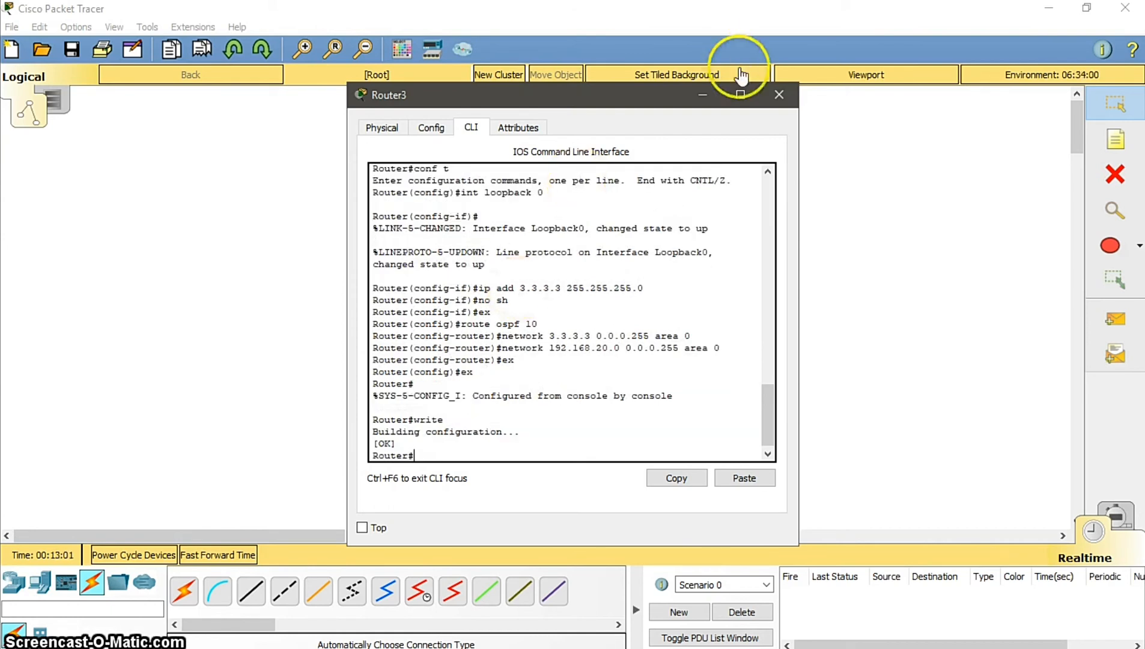
left_click(779, 95)
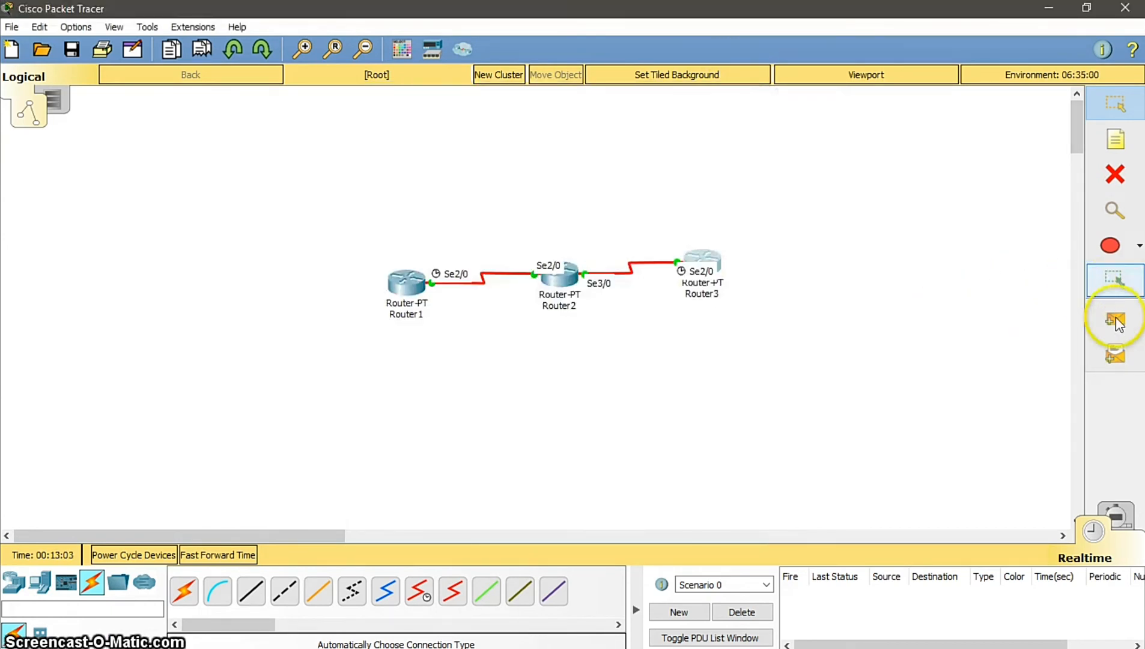
Step: Test connectivity by sending a simple PDU from Router1 to Router3, and repeat the same test once
left_click(1116, 319)
left_click(404, 286)
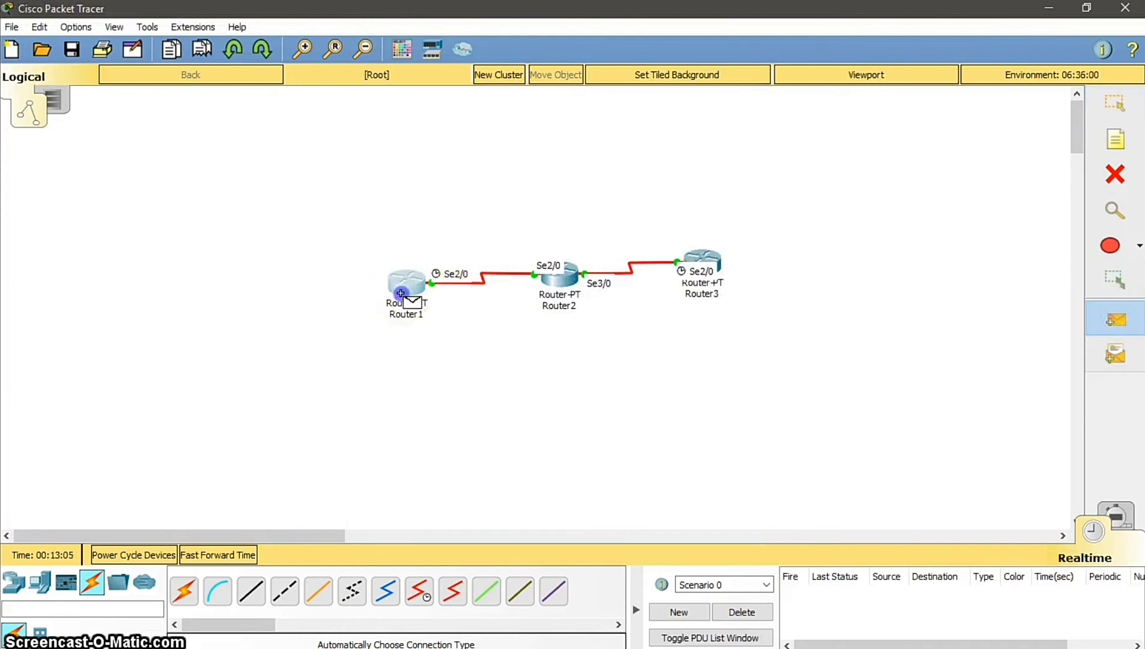
left_click(713, 263)
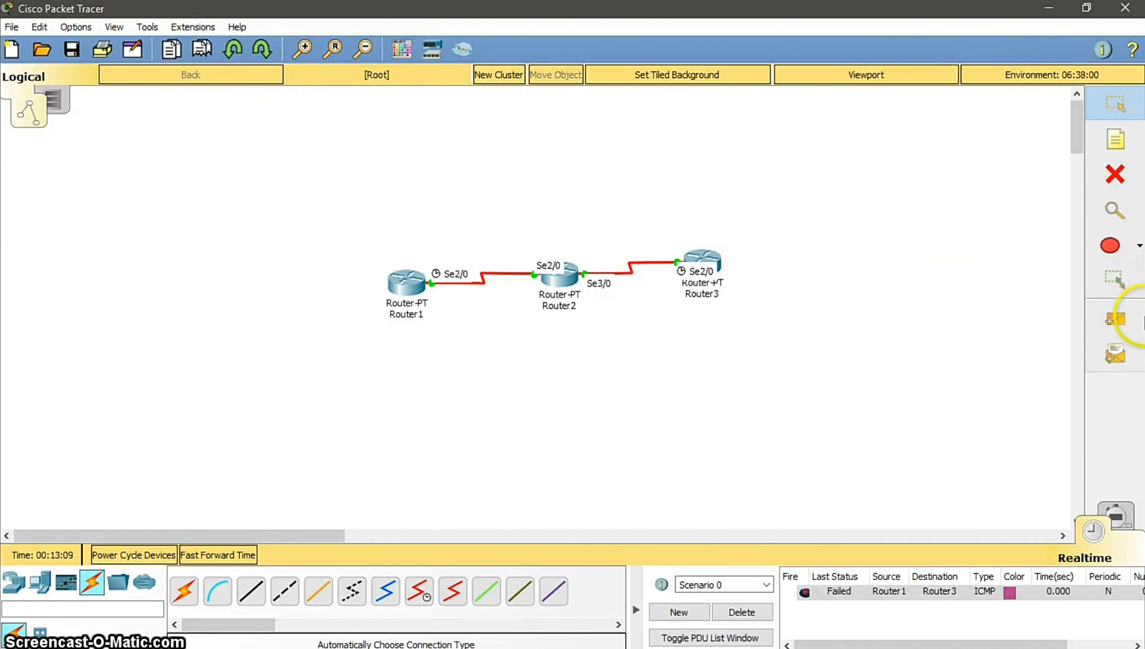
left_click(1129, 321)
left_click(398, 283)
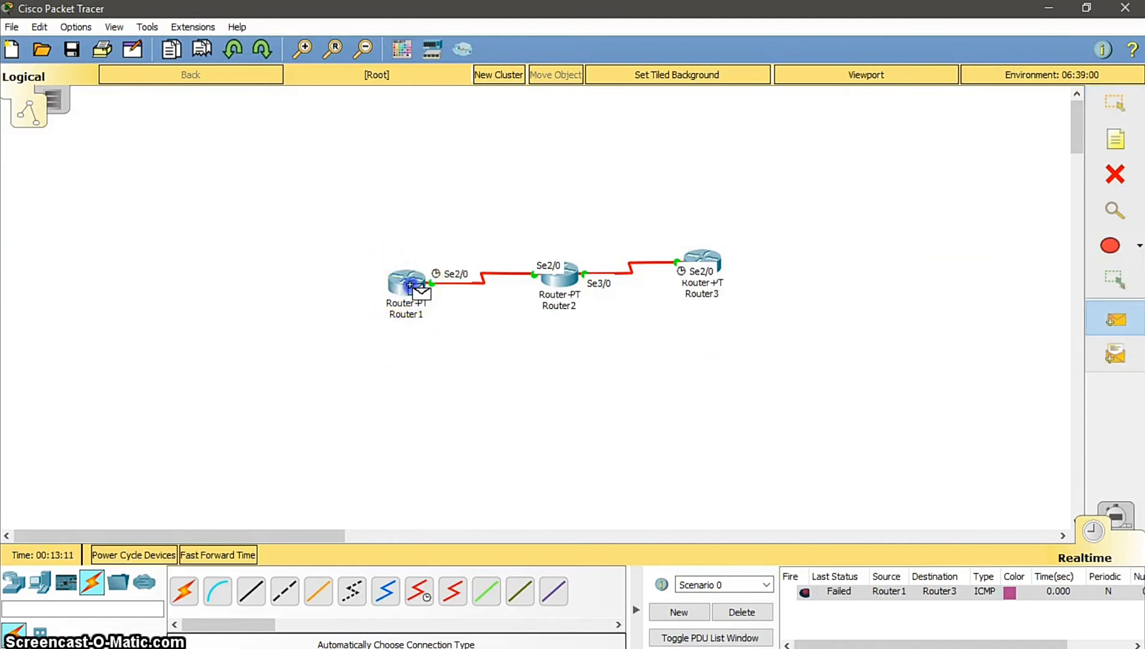
left_click(715, 252)
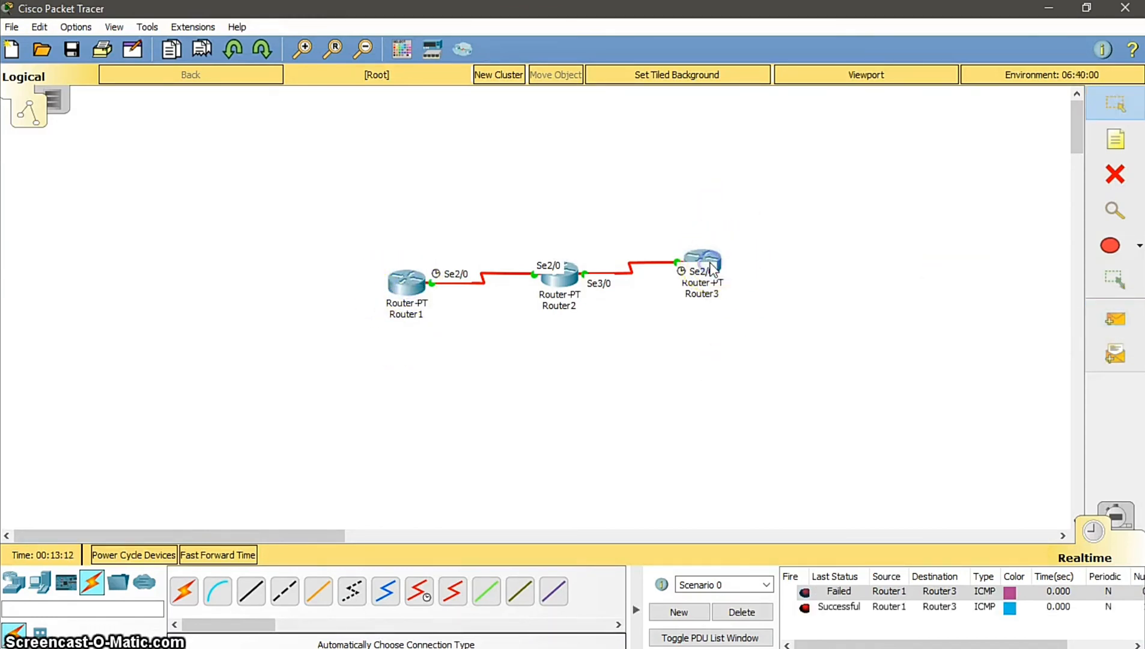
Step: Delete the current scenario's PDU entries and send a fresh simple PDU from Router1 to Router3
left_click(834, 592)
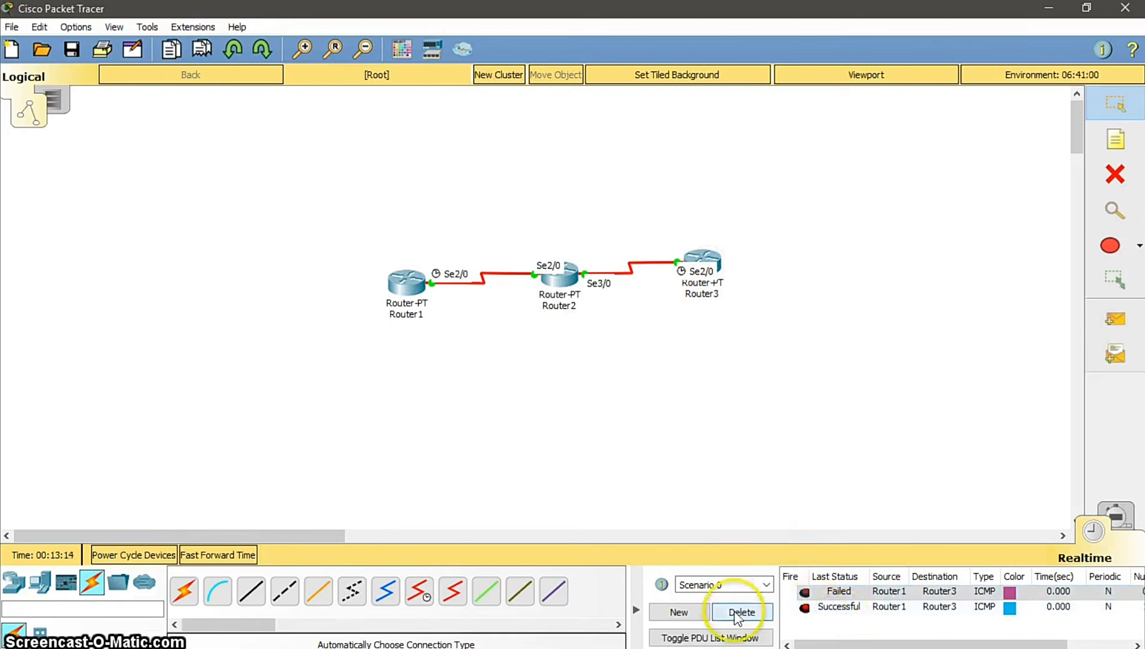
left_click(740, 612)
left_click(1118, 321)
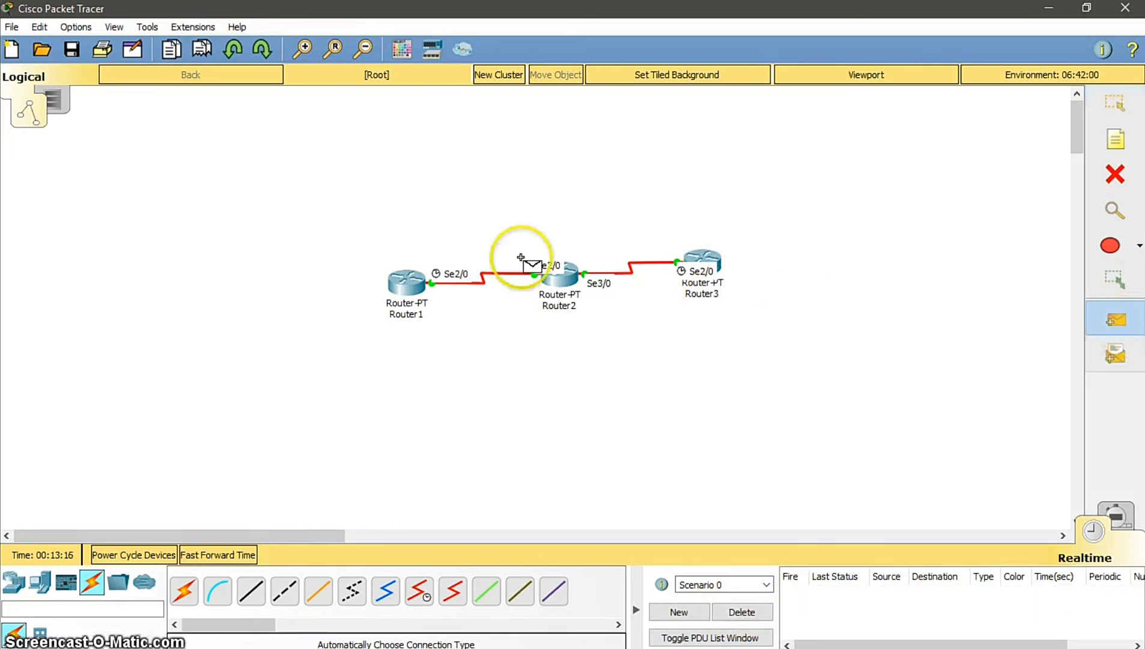
left_click(405, 292)
left_click(708, 262)
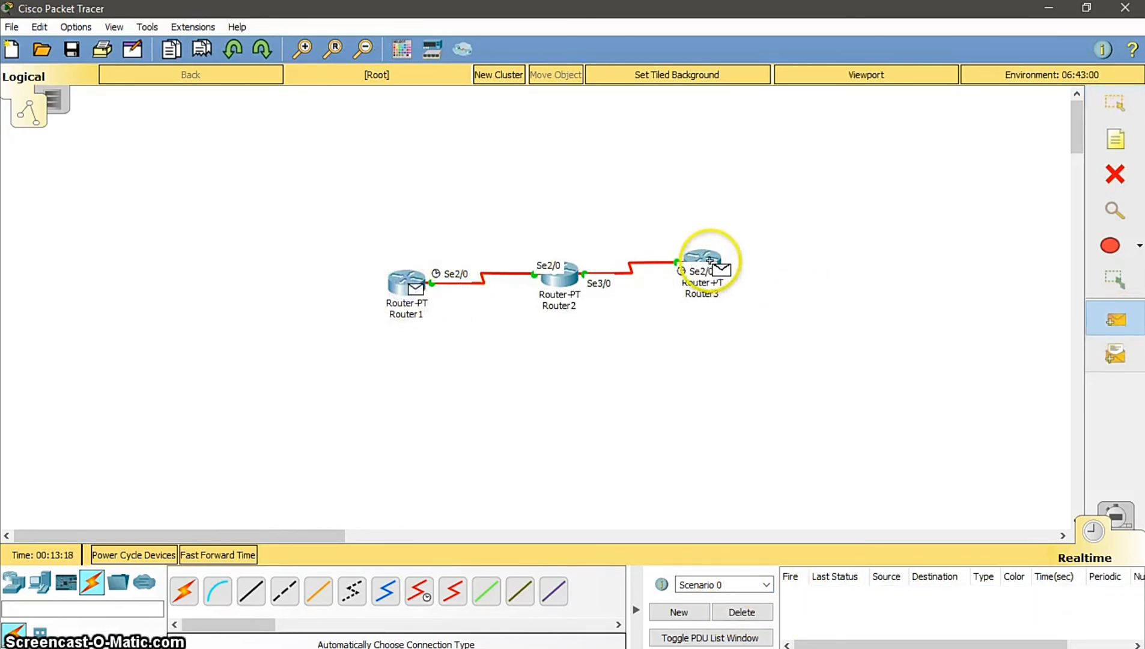
Step: Send a simple PDU from Router3 back to Router1 and delete the scenario's PDU entries
left_click(1116, 319)
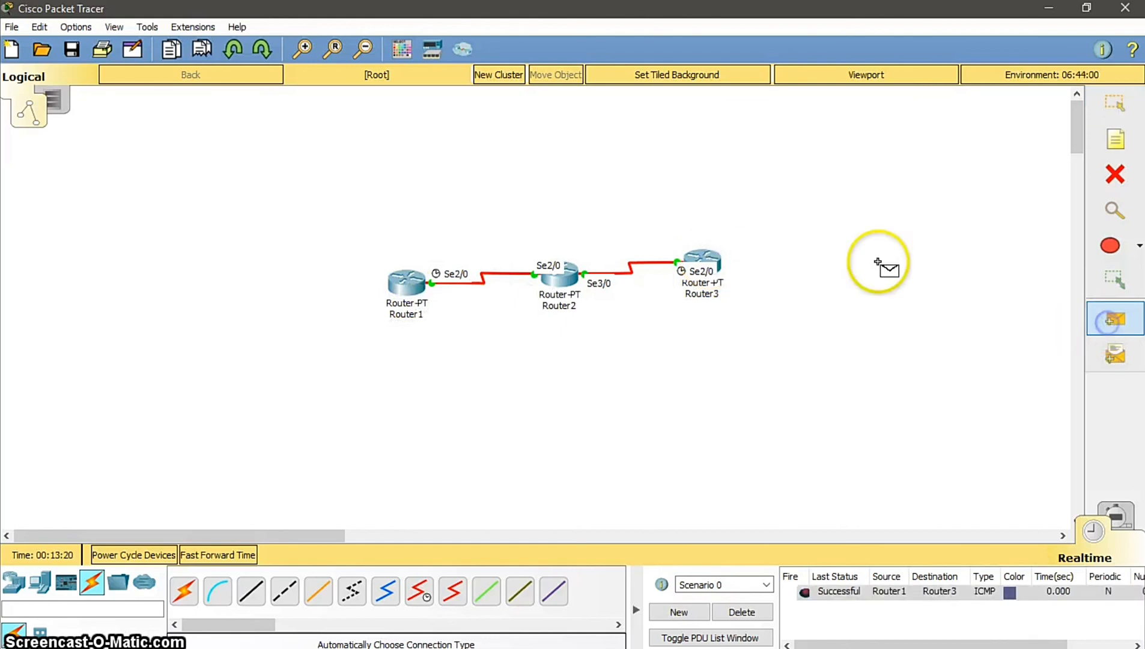
left_click(707, 258)
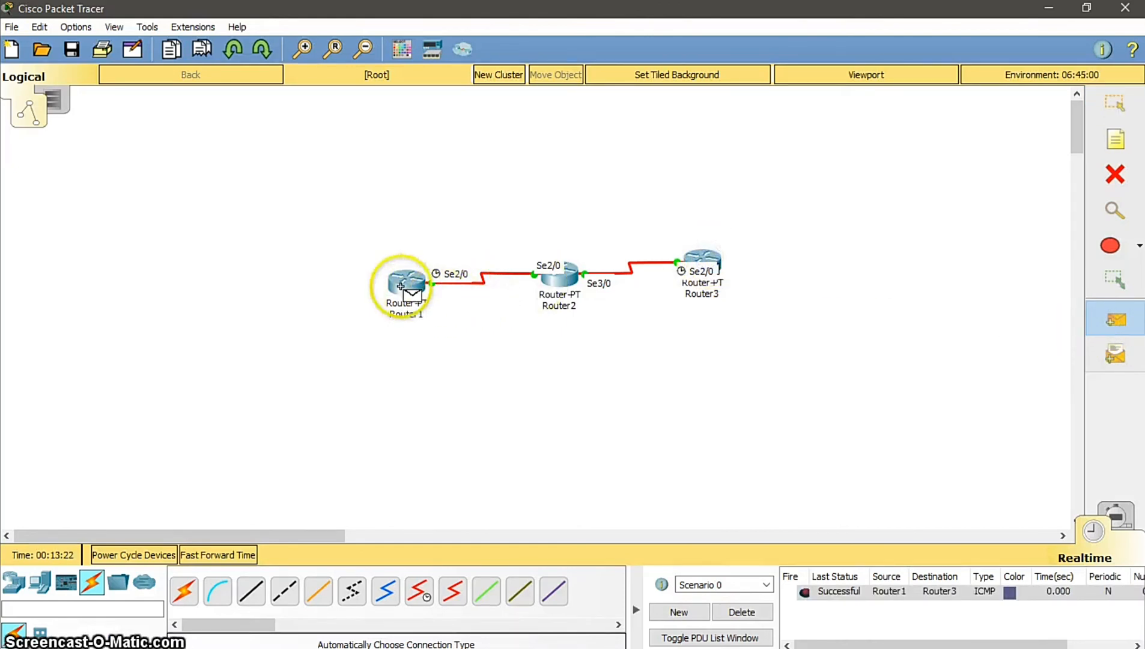
left_click(402, 285)
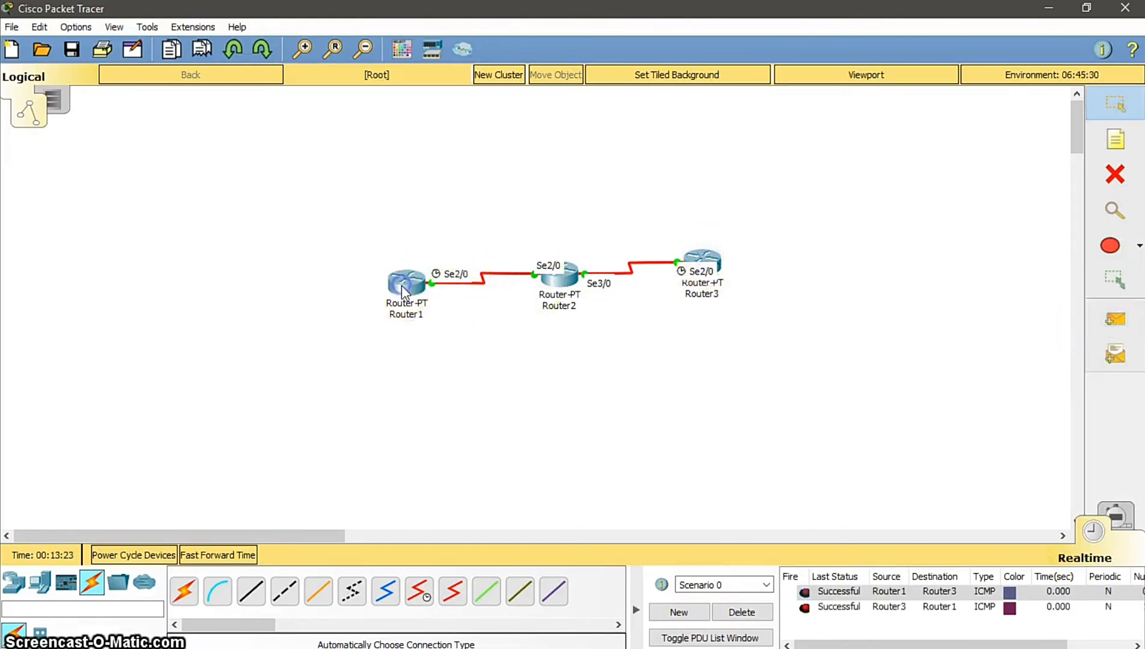
left_click(751, 617)
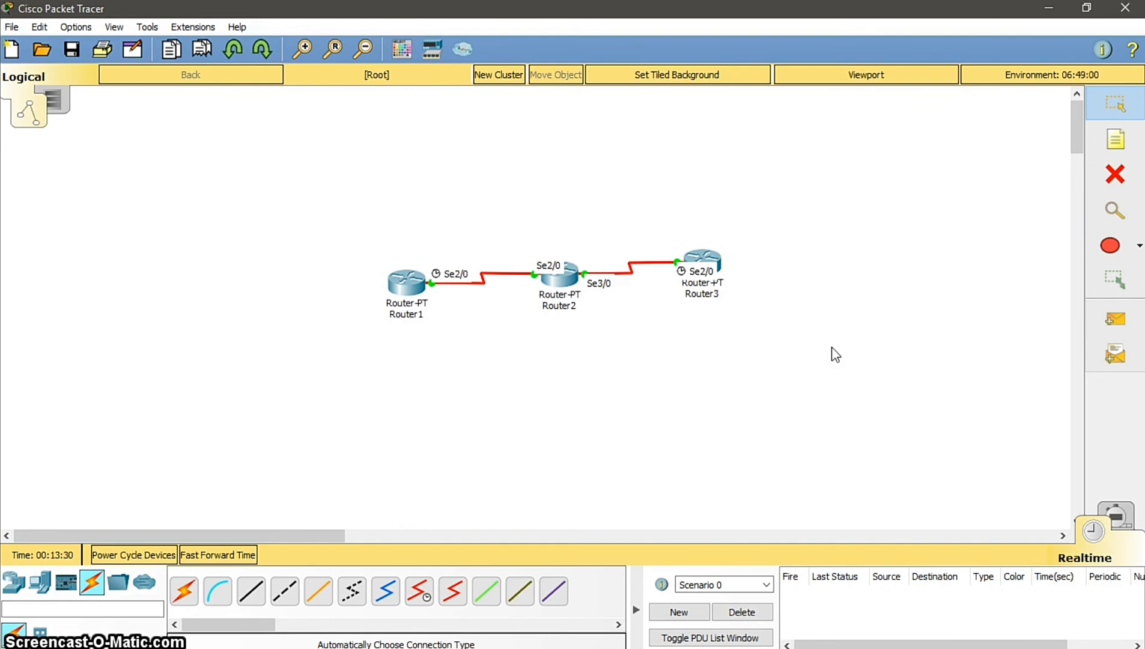
left_click(803, 333)
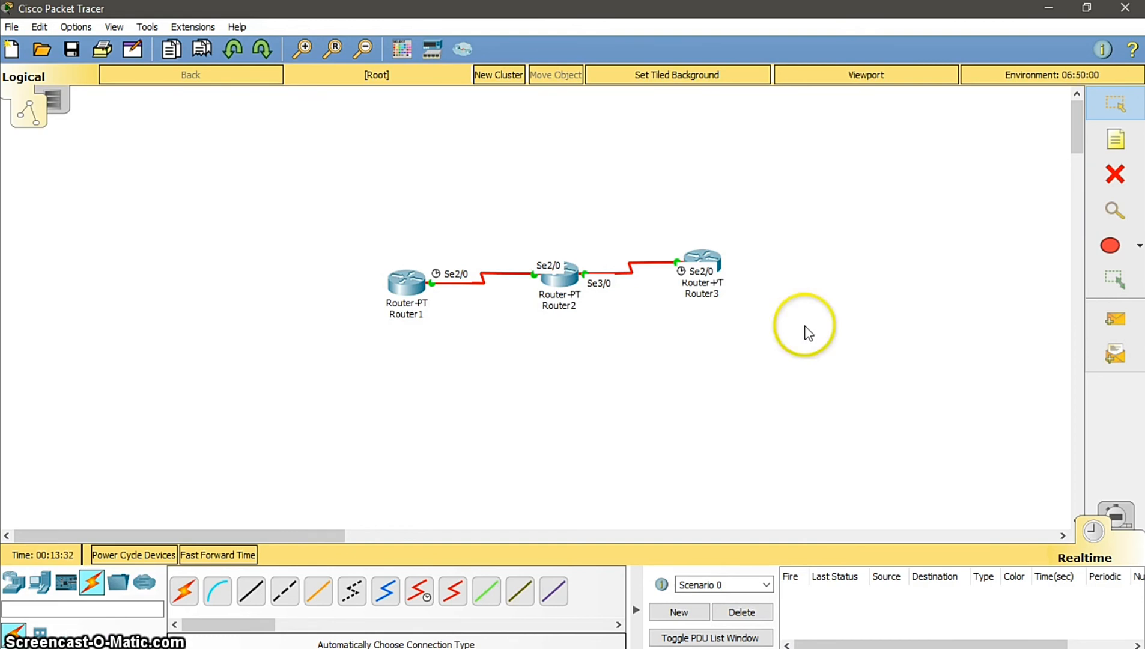